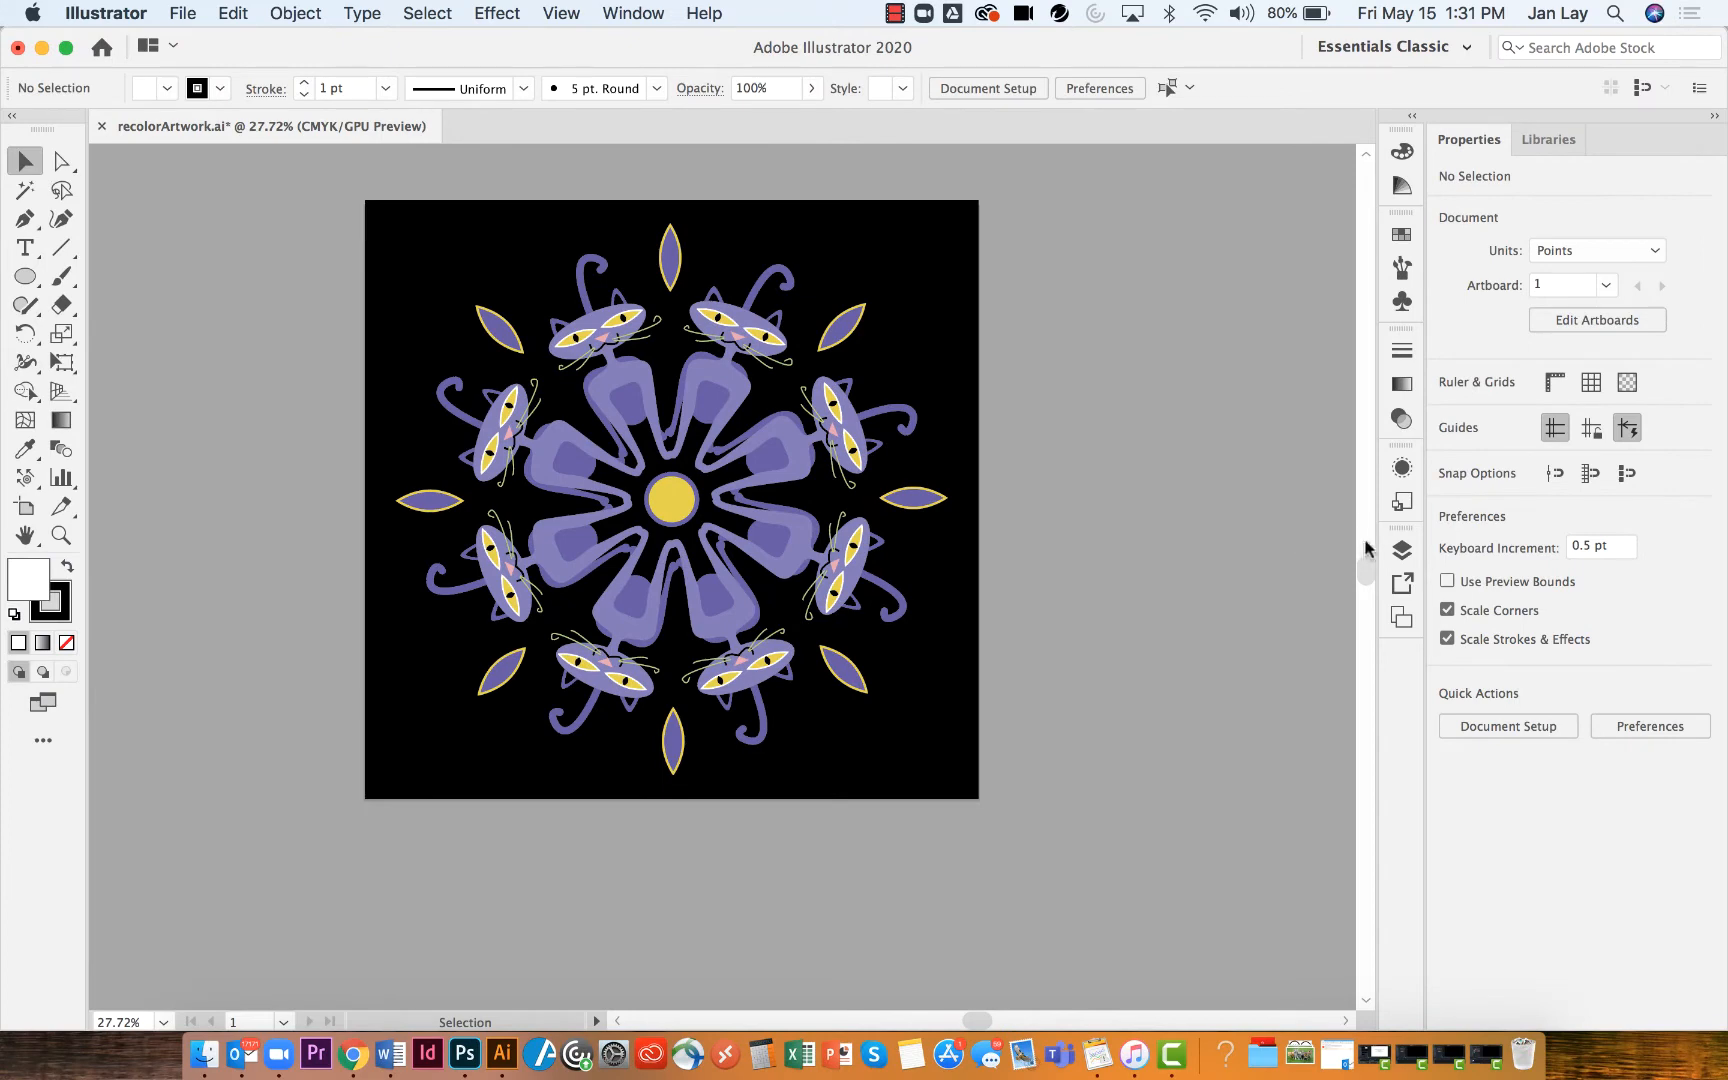
Inspect the artwork's layers and the Cat sublayer contents in the Layers panel
{"action": "left_click", "coordinate": [1401, 551]}
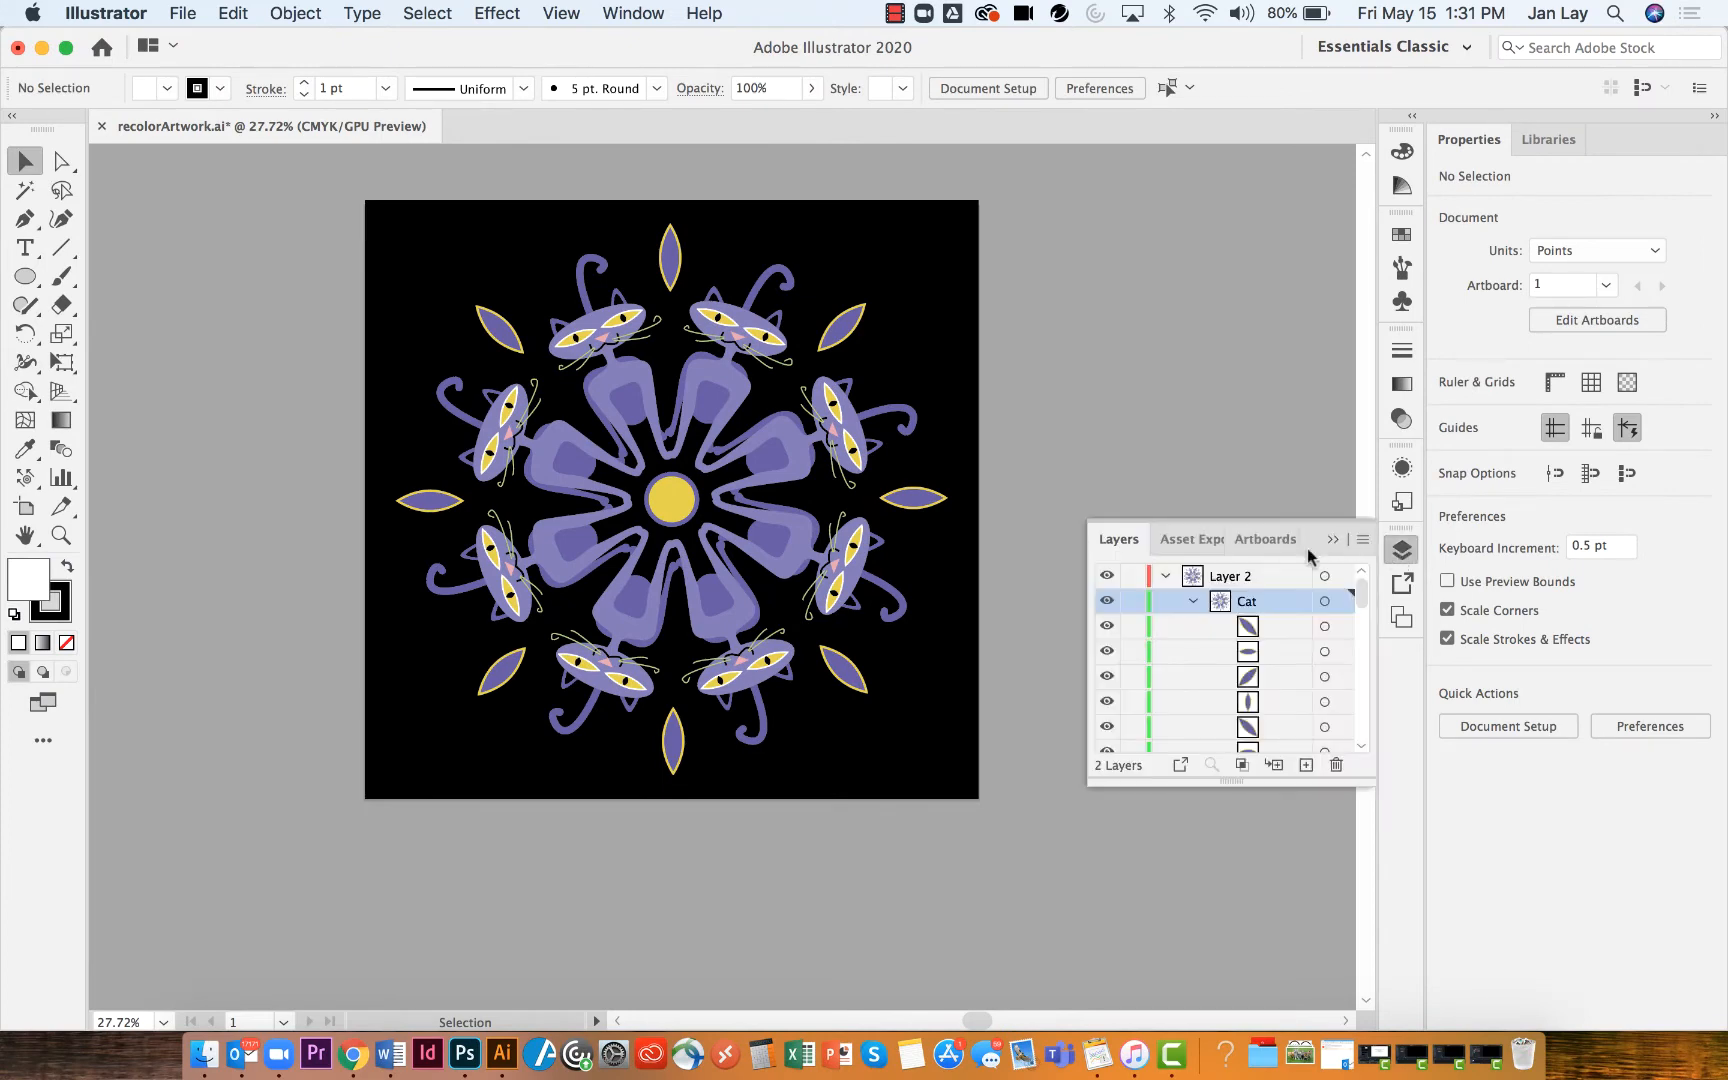
{"action": "left_click_drag", "start_coordinate": [1295, 786], "coordinate": [1280, 932]}
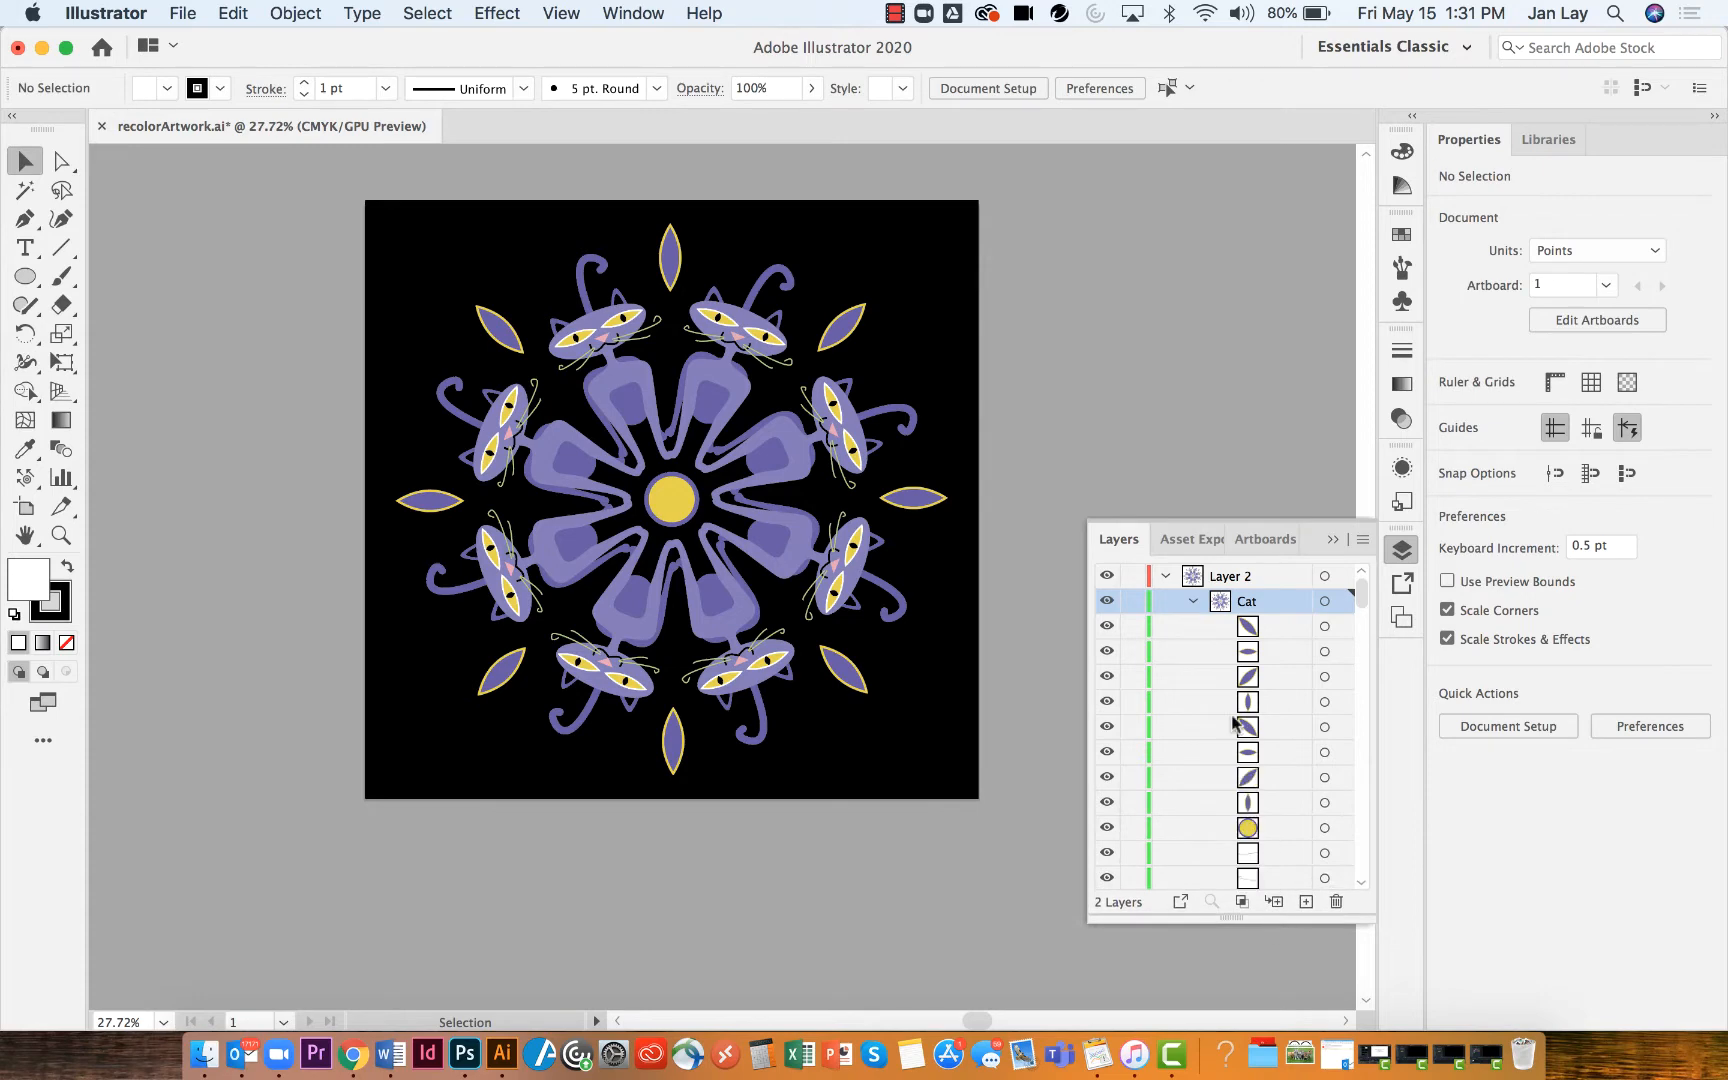
{"action": "left_click", "coordinate": [1193, 600]}
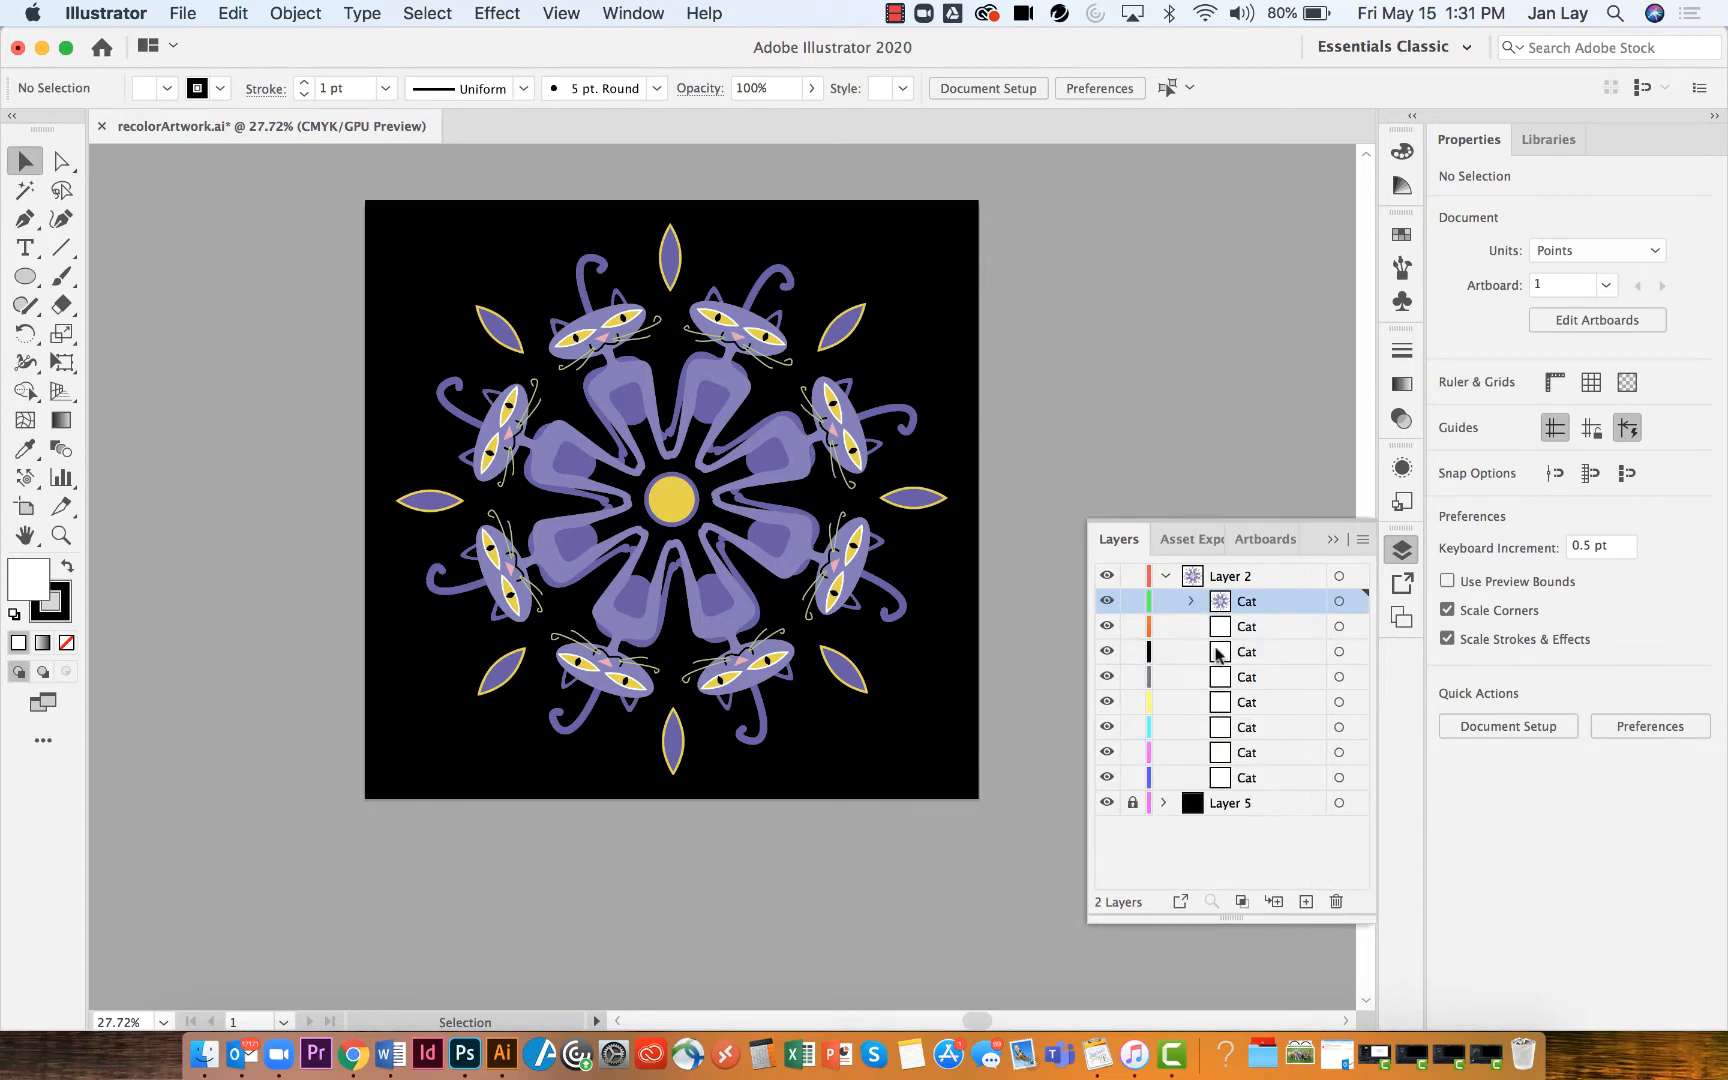
{"action": "left_click", "coordinate": [1165, 577]}
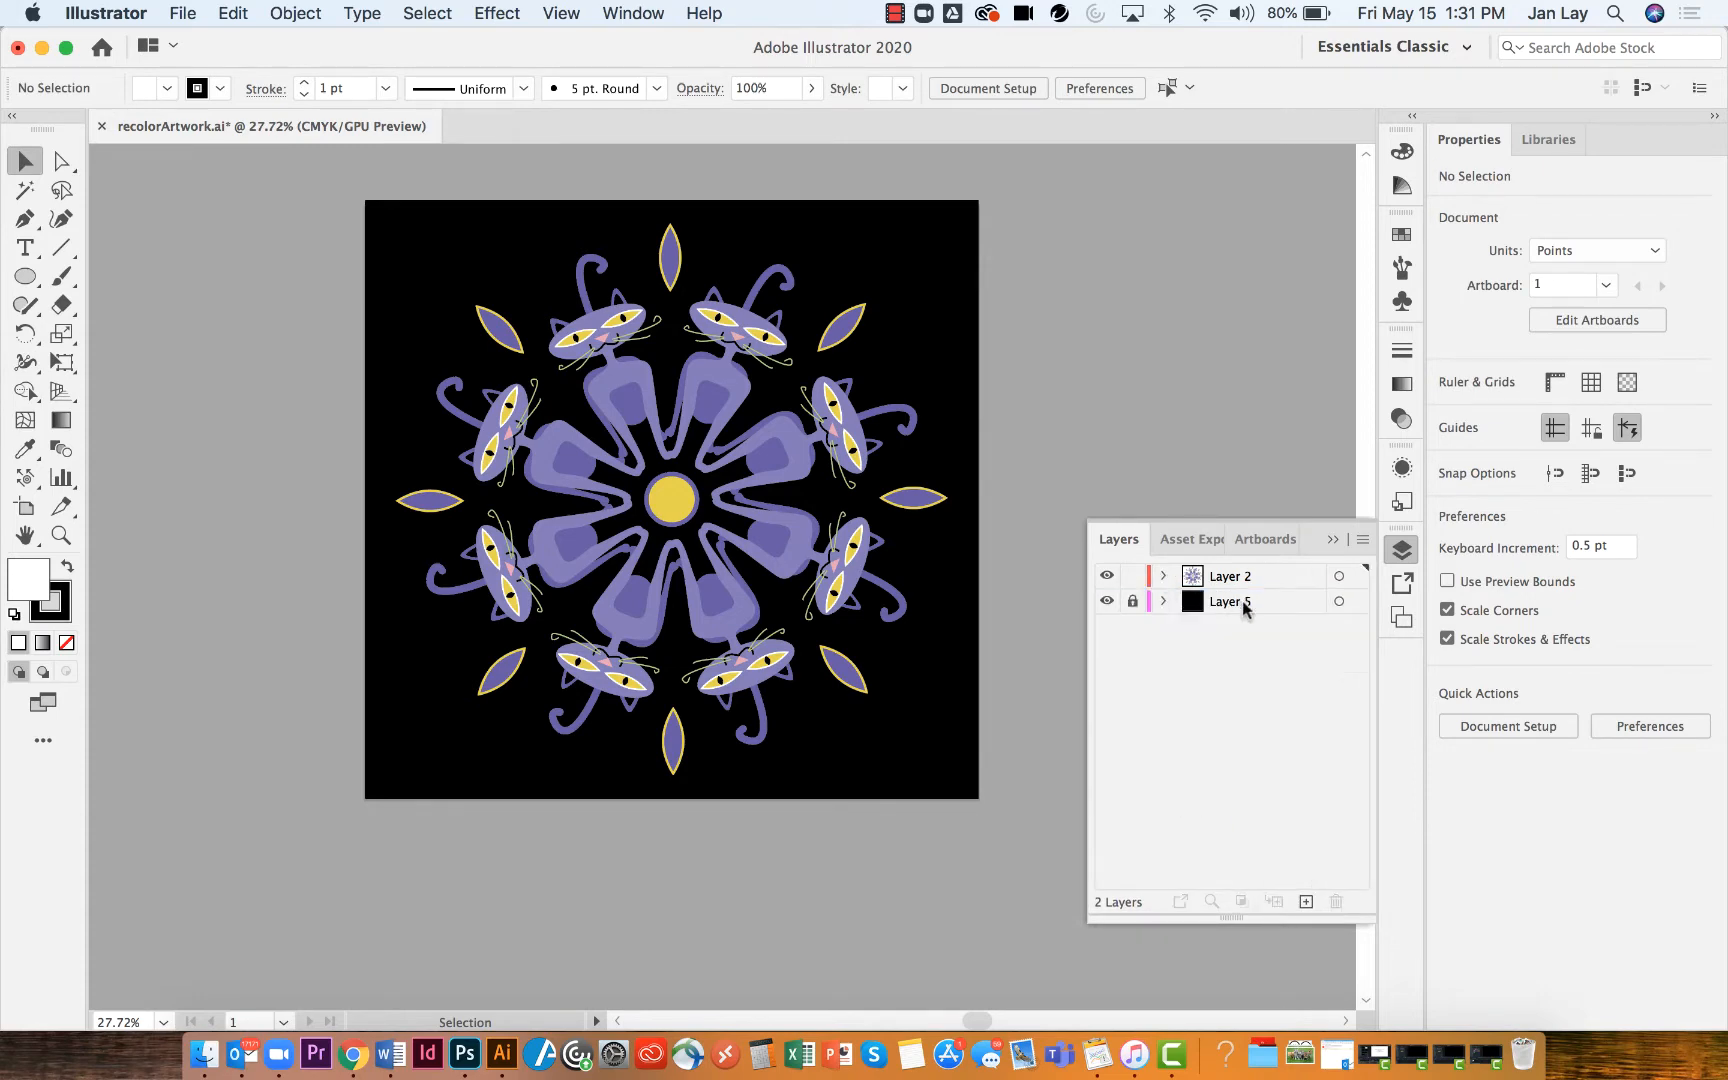
{"action": "left_click", "coordinate": [1330, 538]}
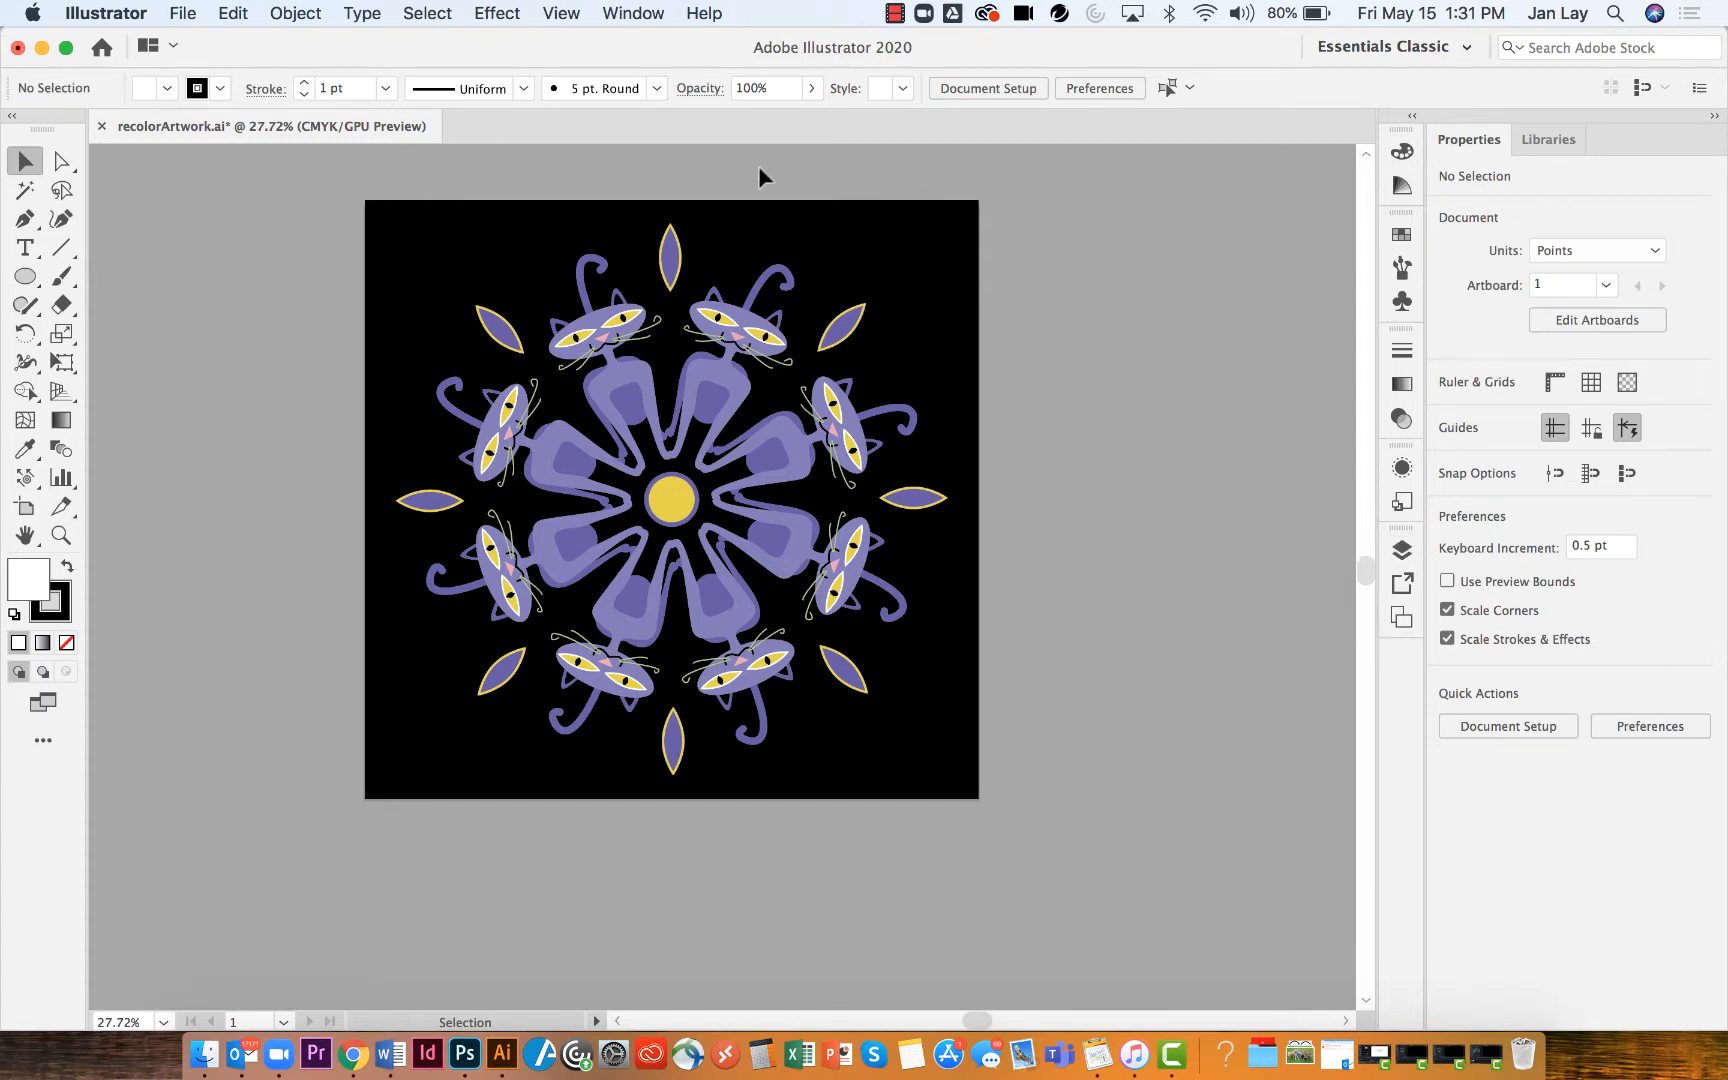
Select every object sharing the top leaf's purple fill and apply a pink swatch to them
{"action": "left_click", "coordinate": [672, 258]}
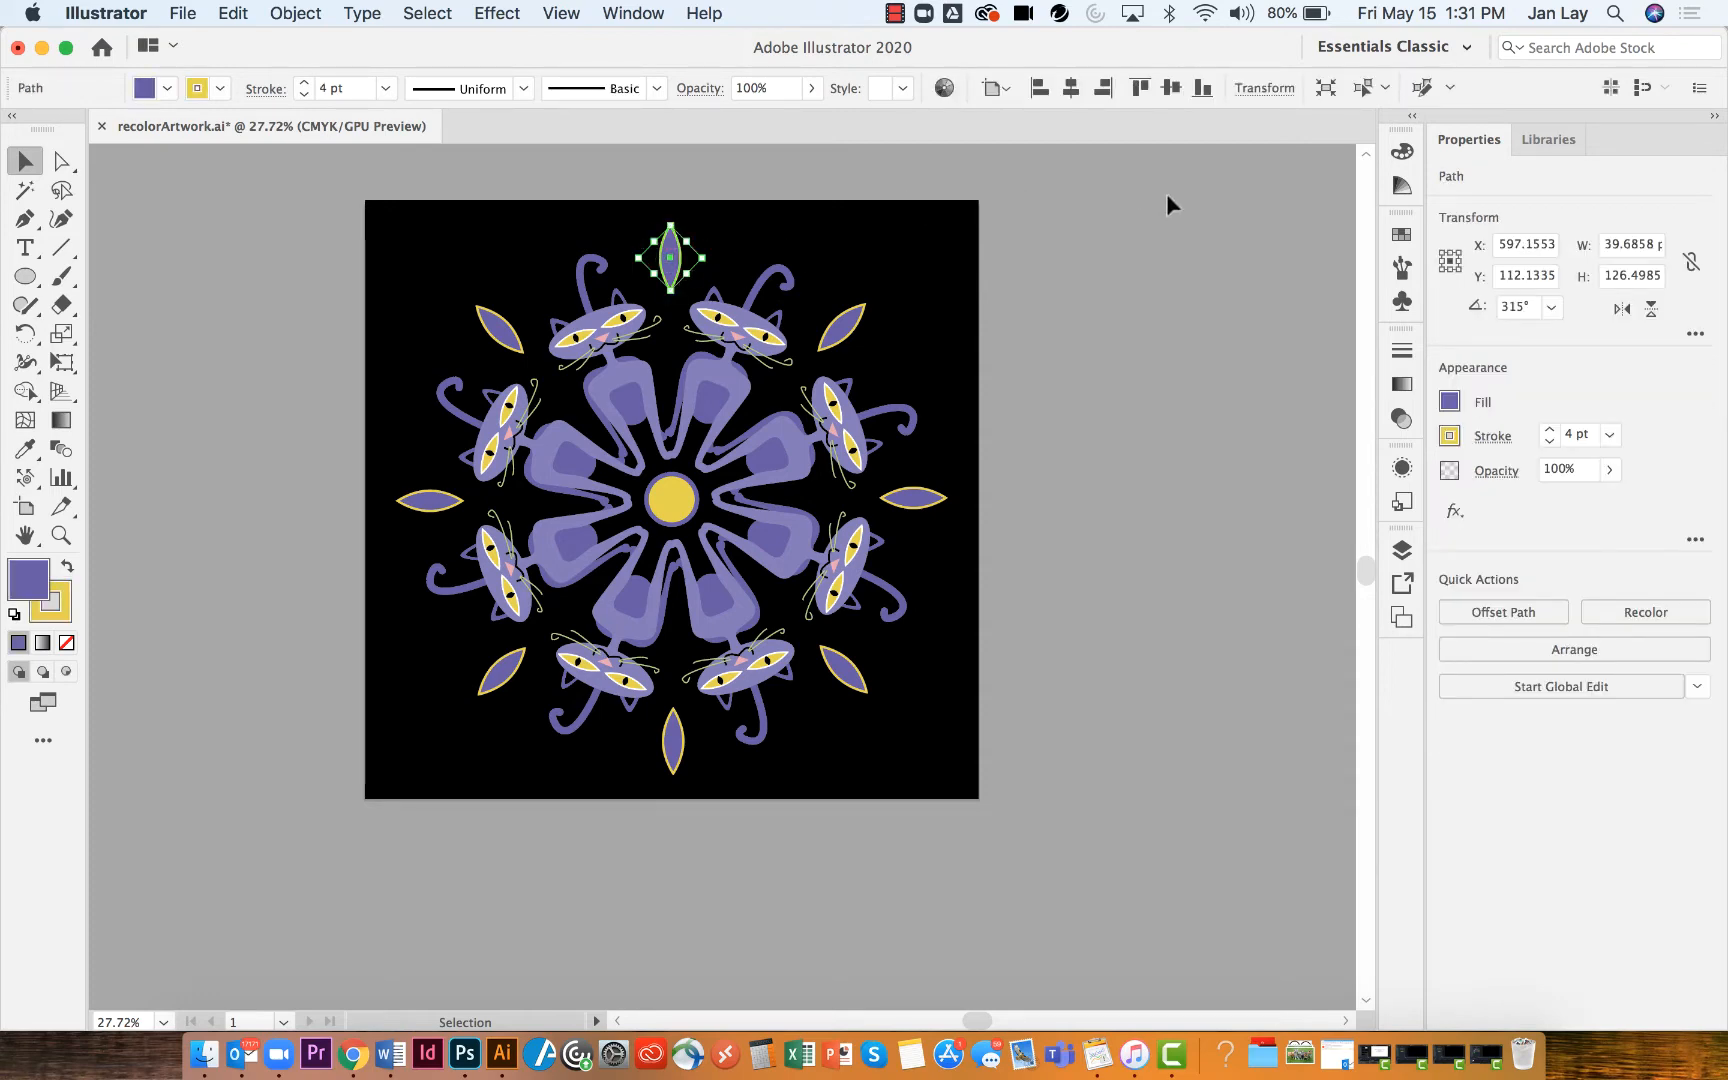
{"action": "left_click", "coordinate": [1385, 89]}
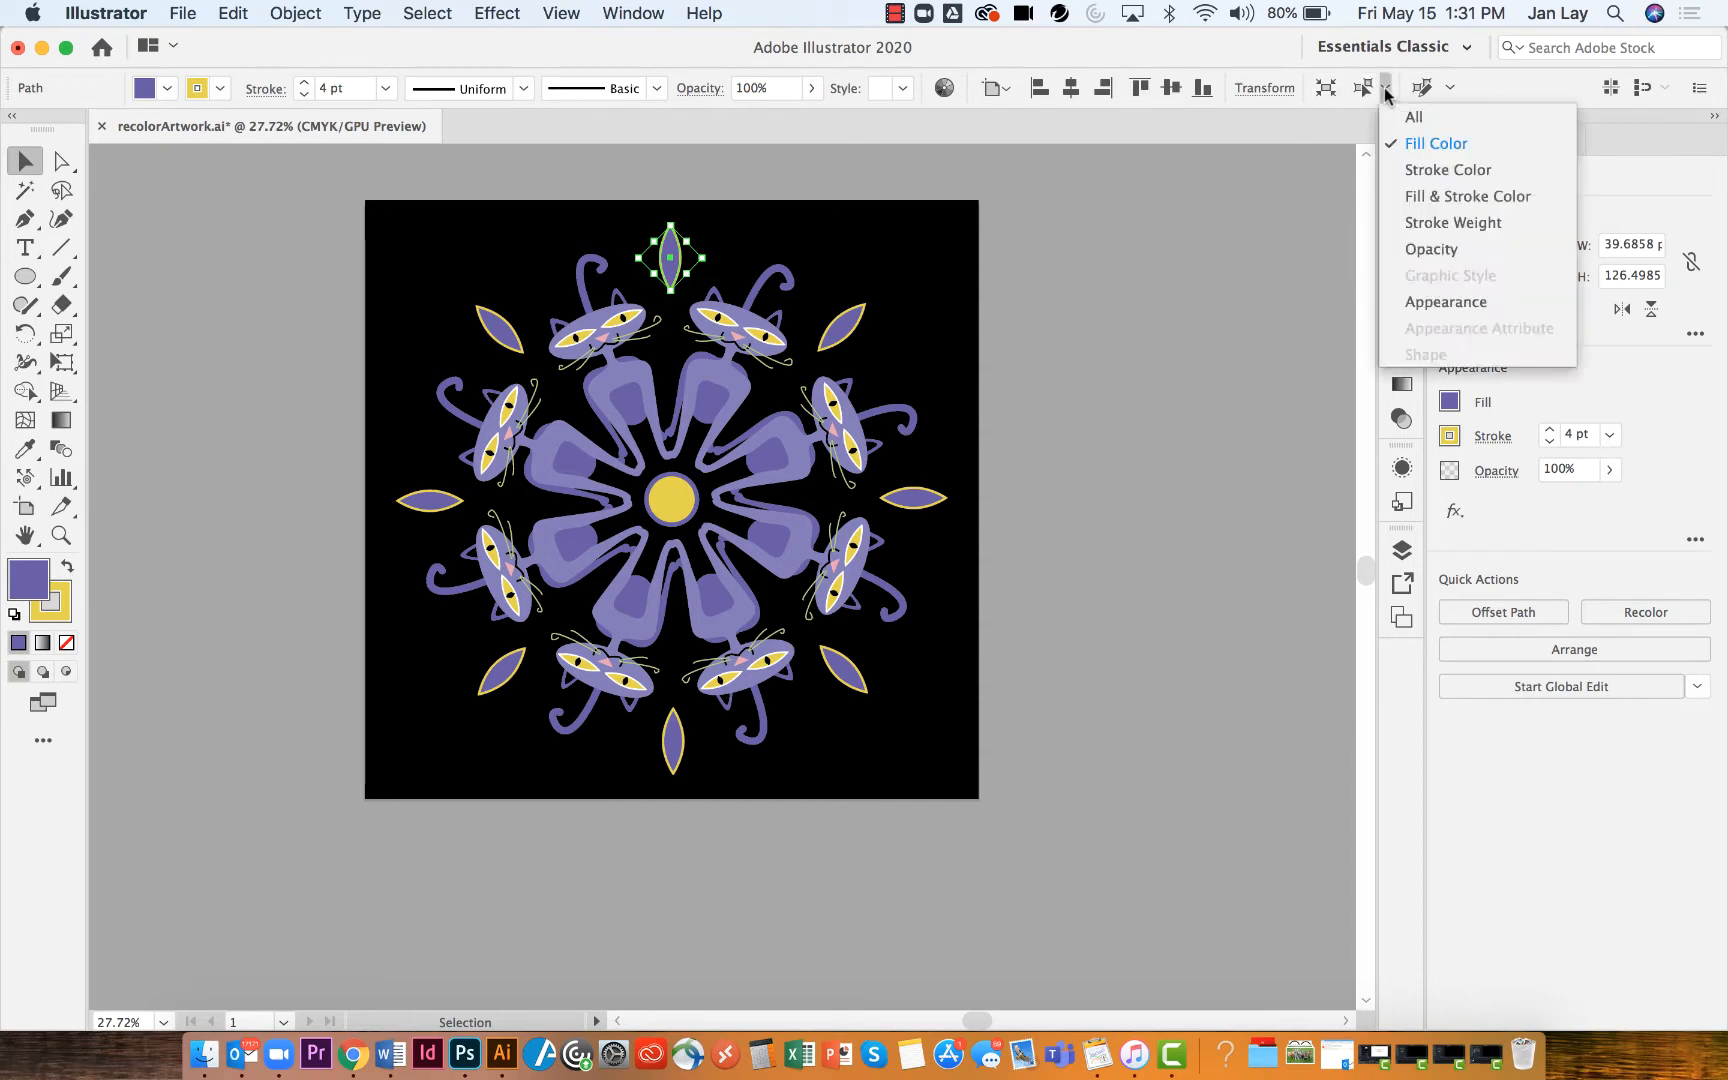
{"action": "left_click", "coordinate": [1416, 146]}
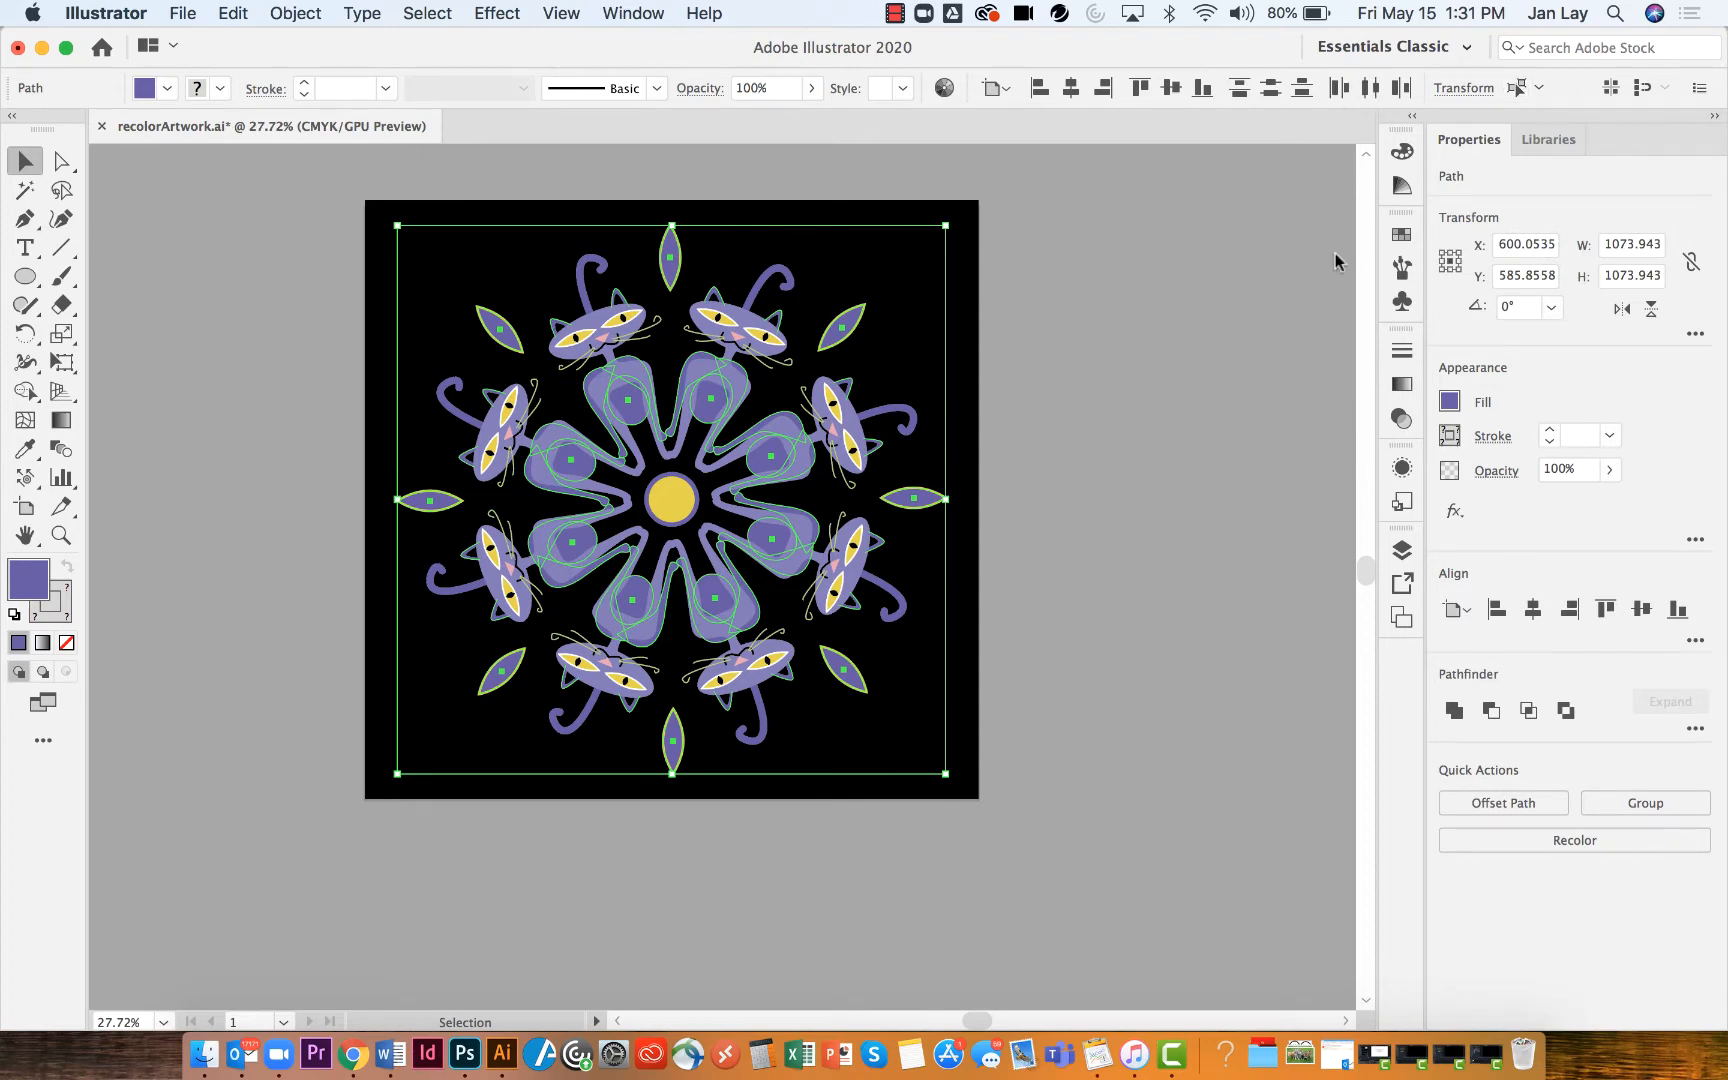
{"action": "left_click", "coordinate": [1402, 238]}
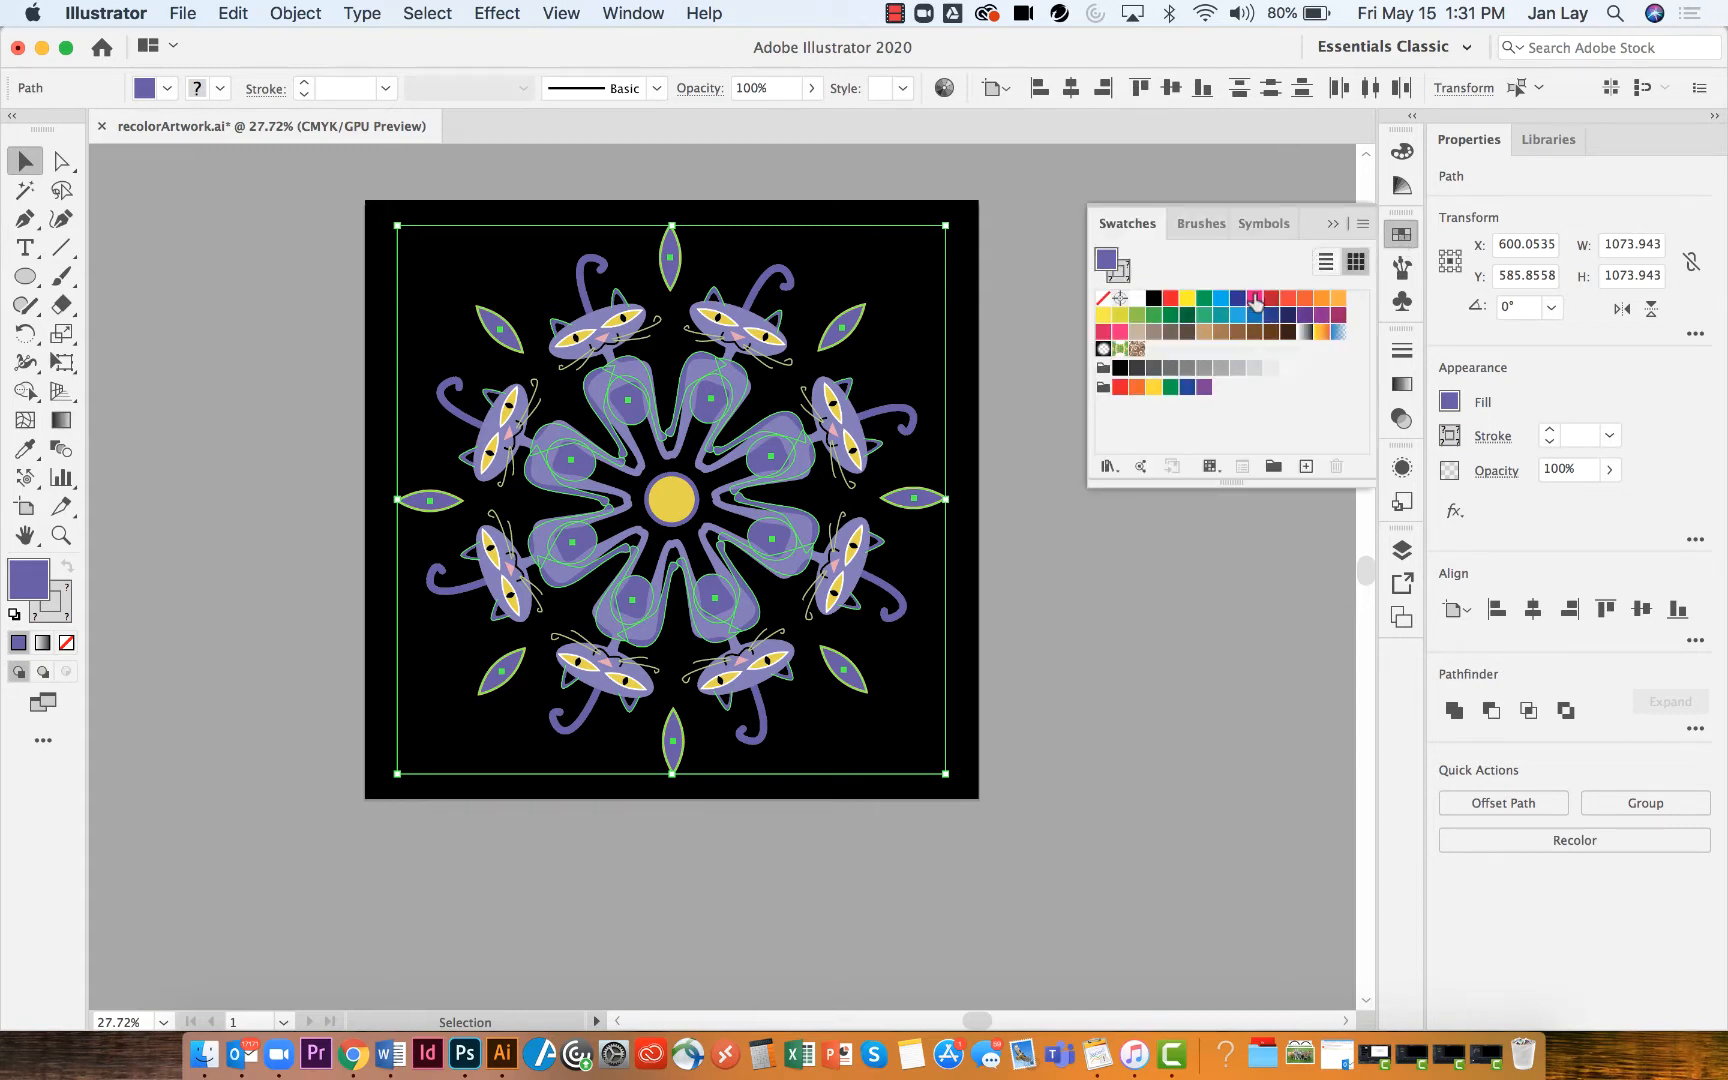
{"action": "left_click", "coordinate": [1255, 297]}
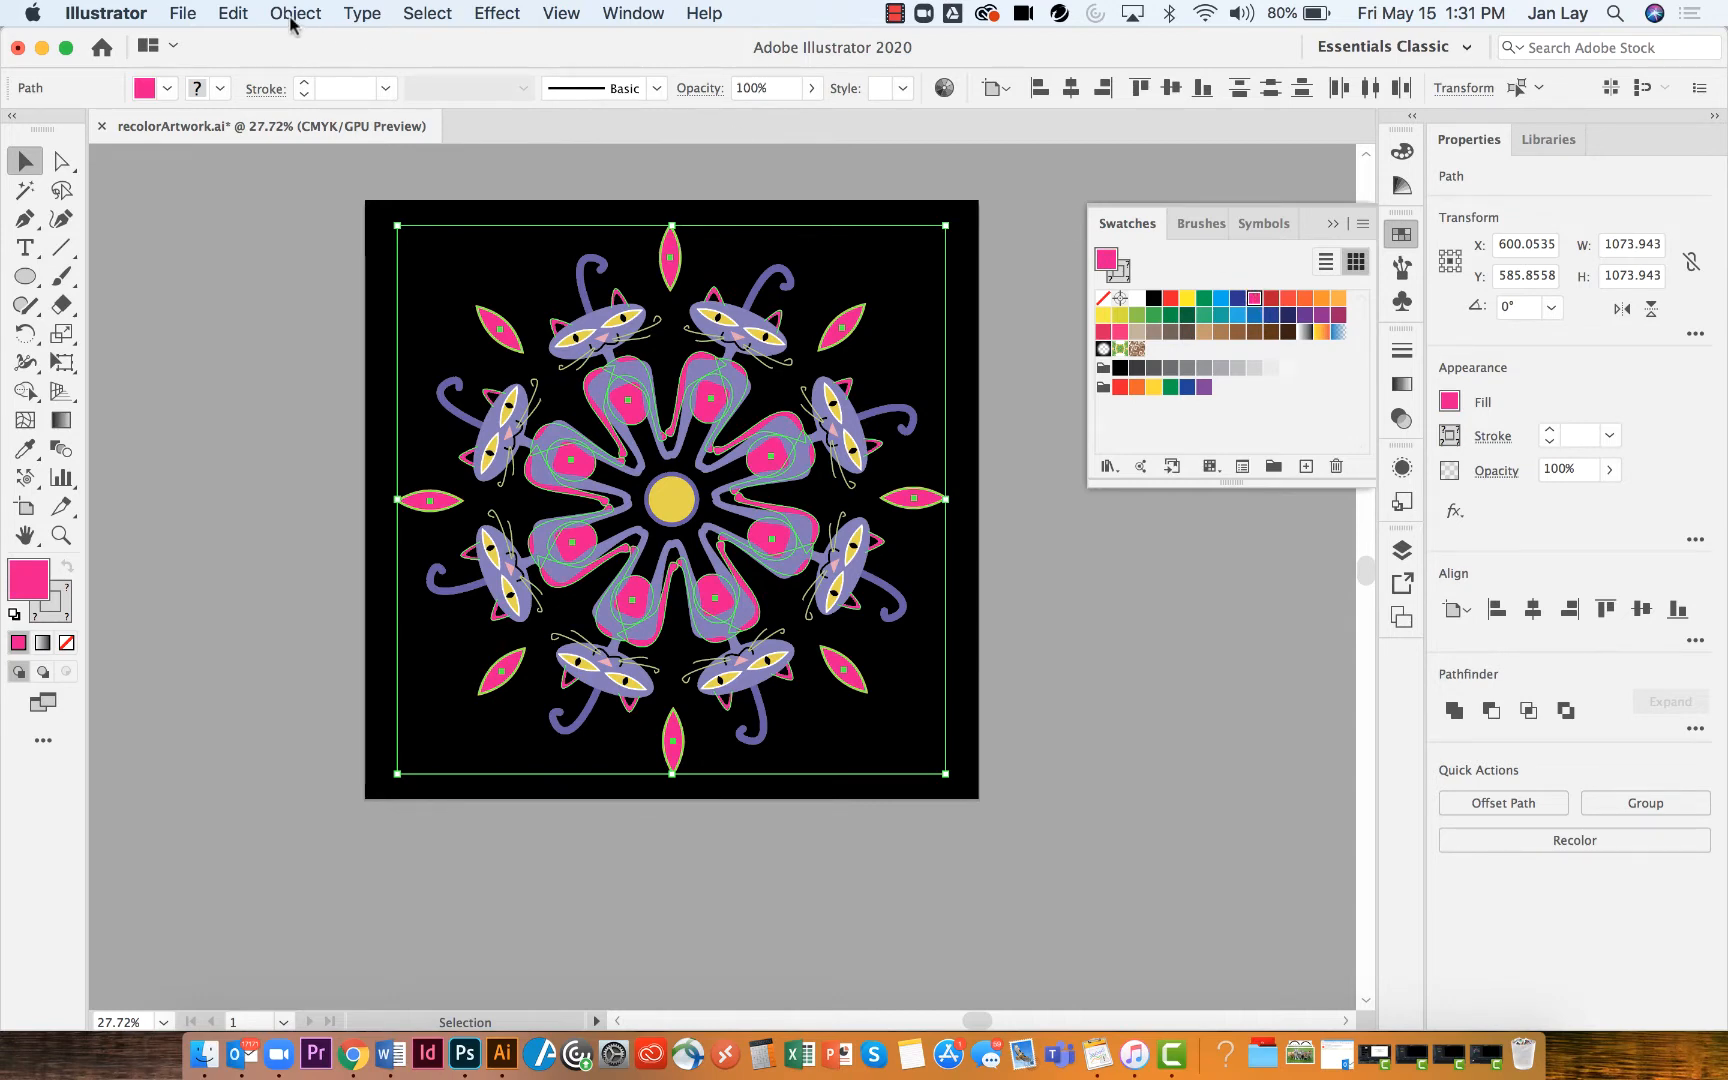
Undo the pink swatch fill and deselect the artwork
{"action": "left_click", "coordinate": [233, 14]}
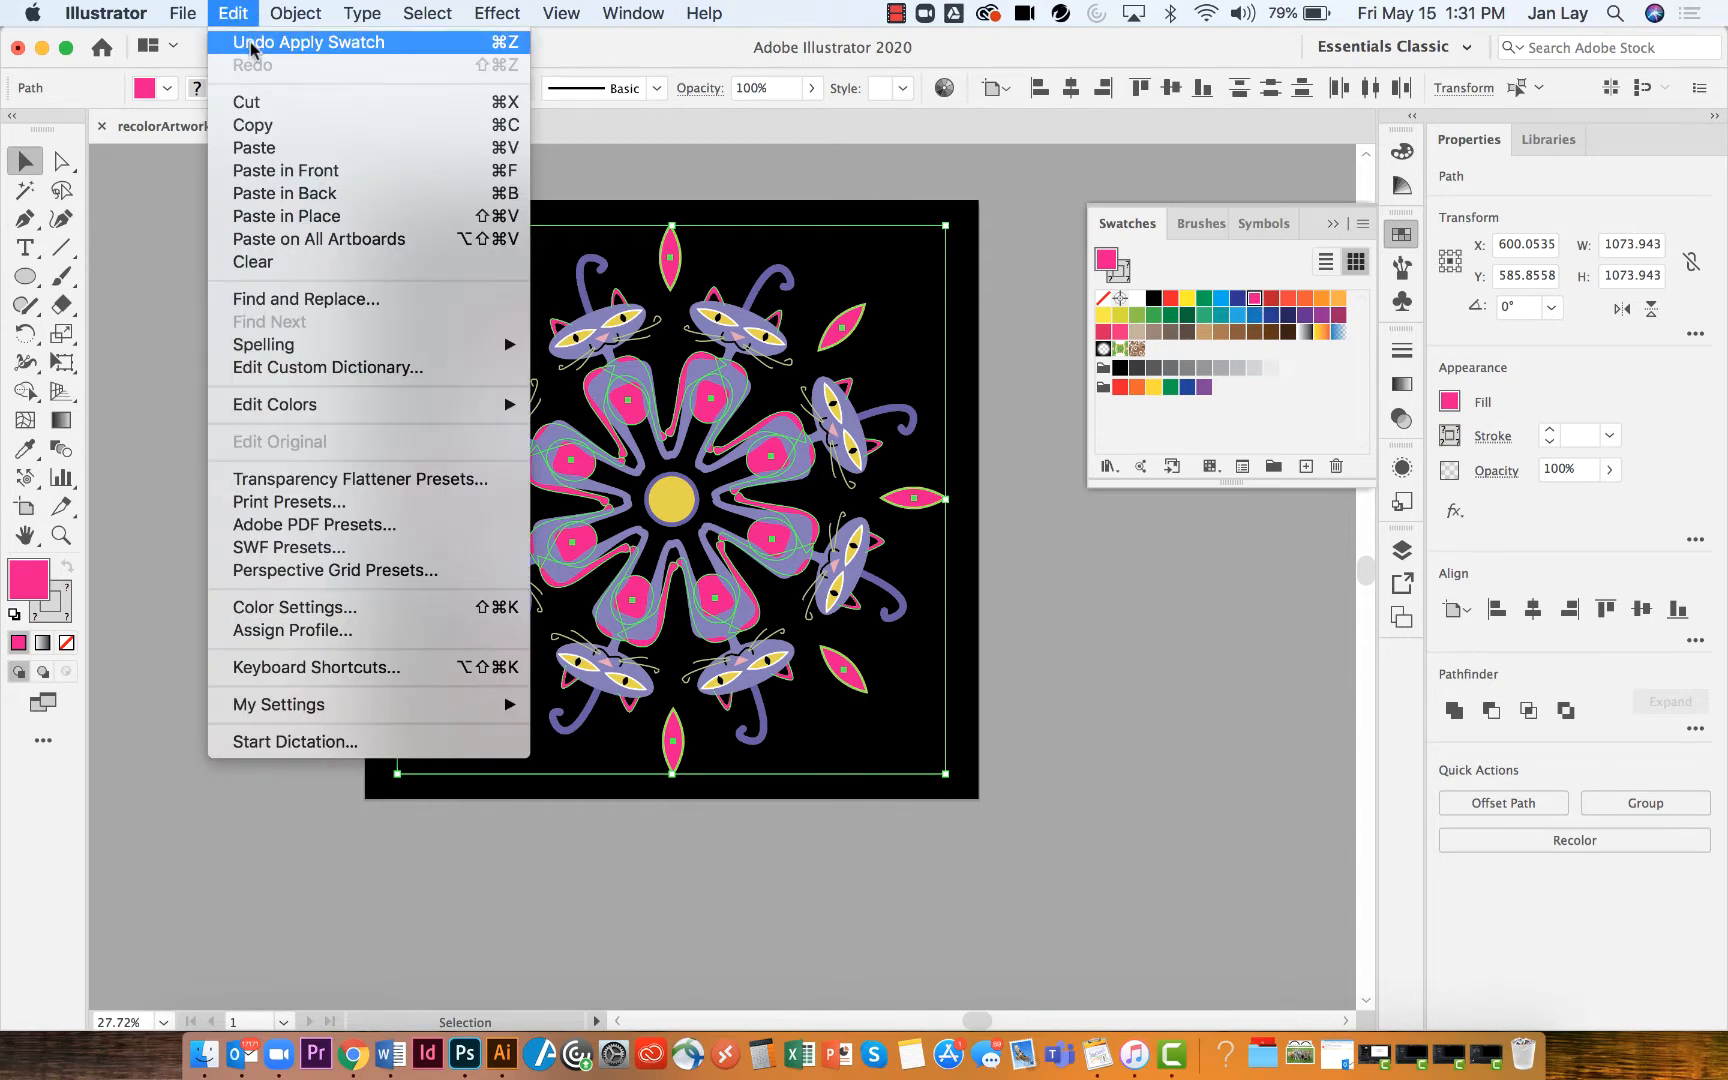
{"action": "left_click", "coordinate": [255, 43]}
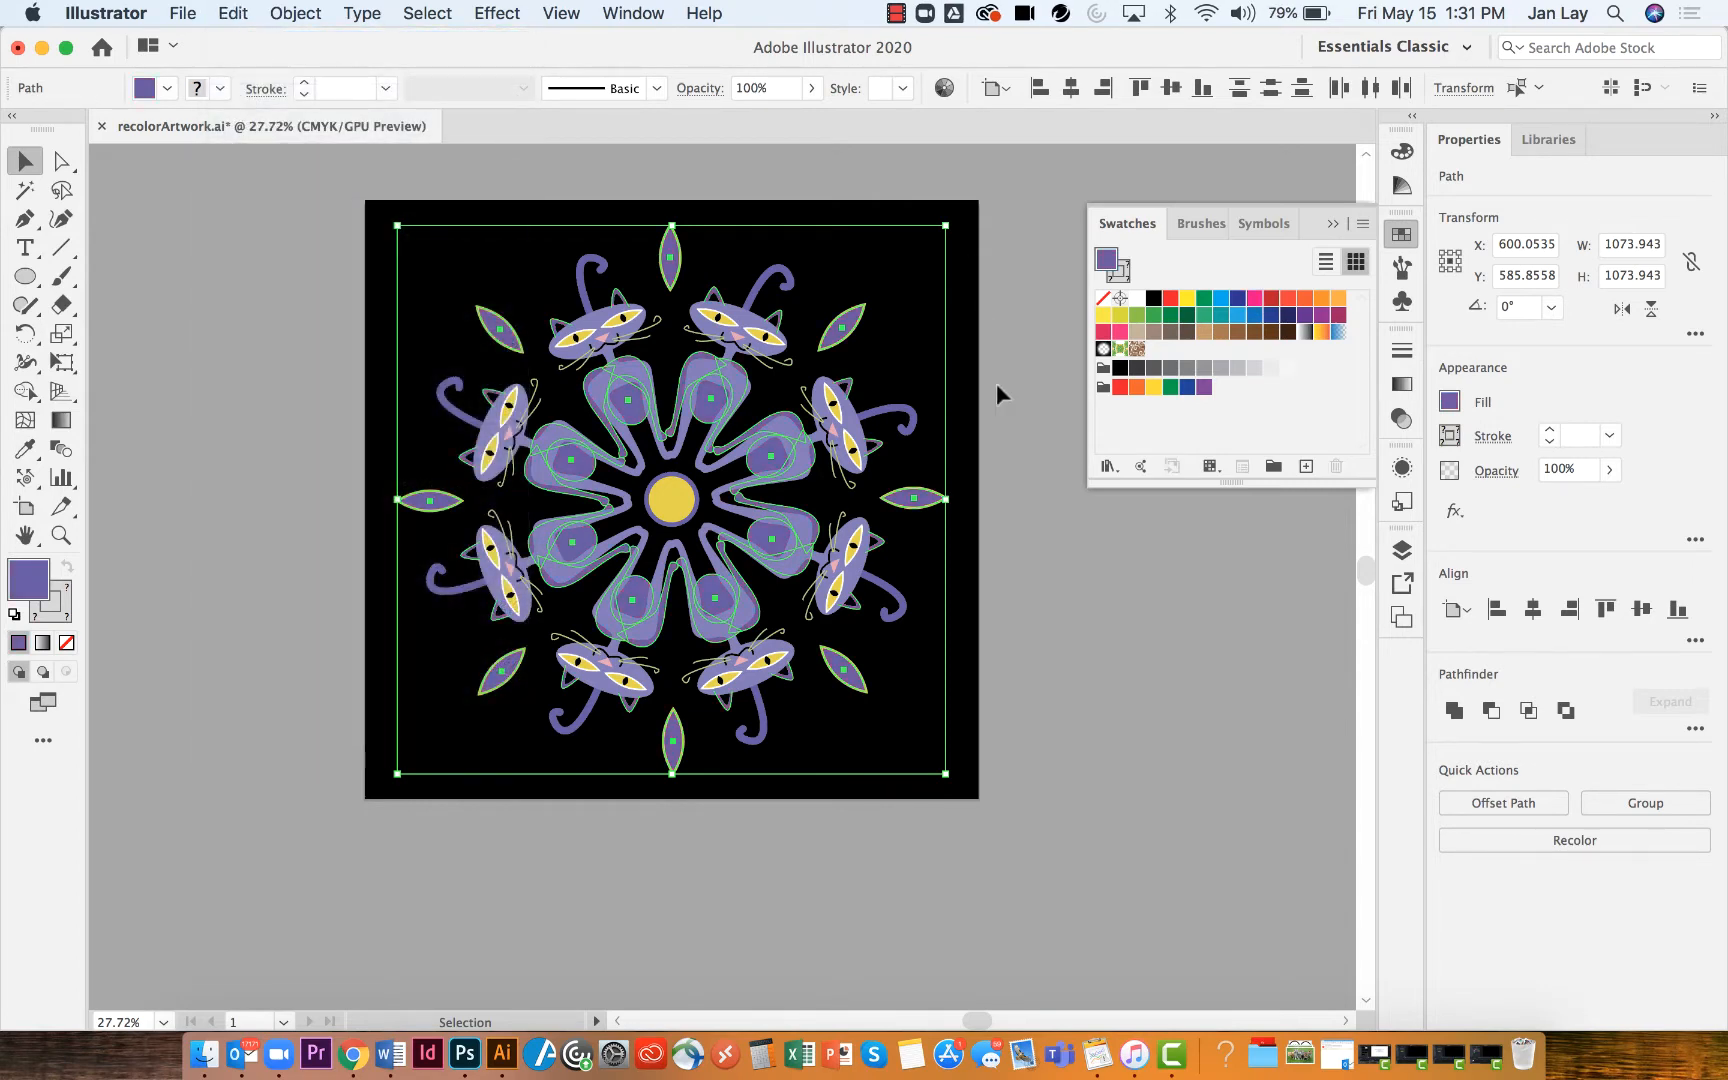
{"action": "left_click", "coordinate": [1008, 414]}
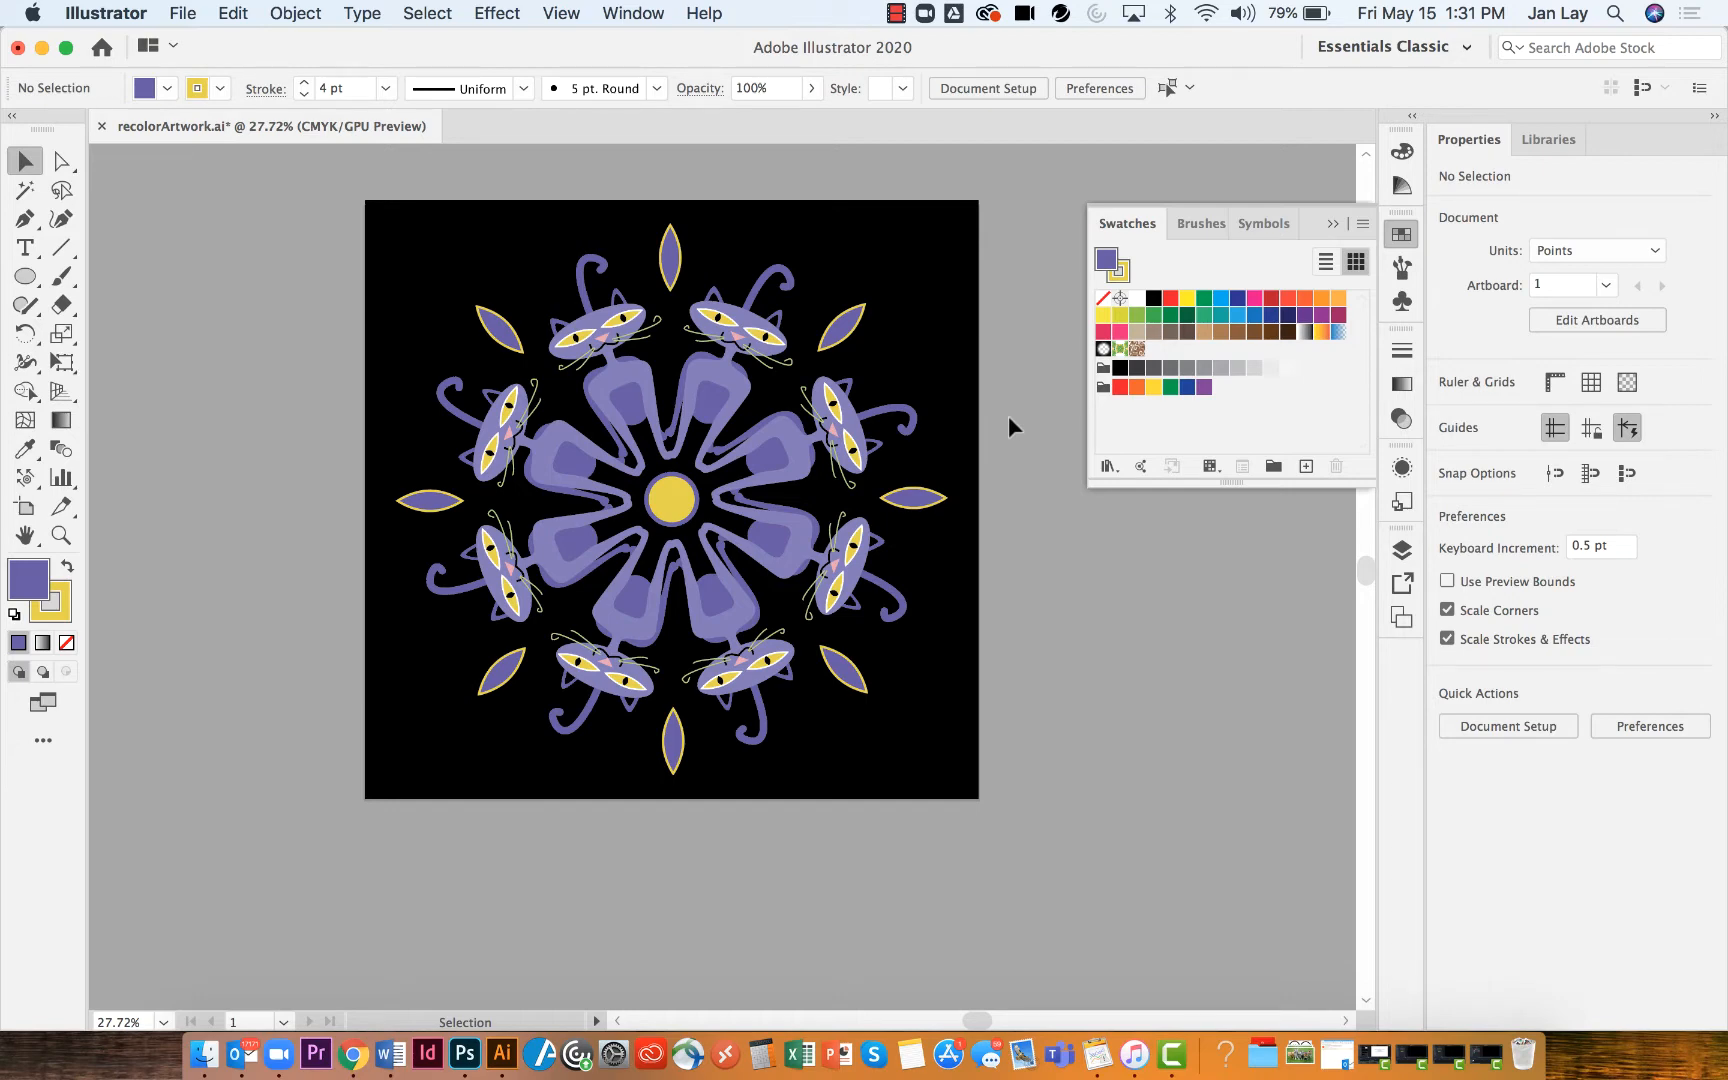
Add the last color group from the Nature Flowers swatch library to the Swatches panel
{"action": "left_click", "coordinate": [1106, 466]}
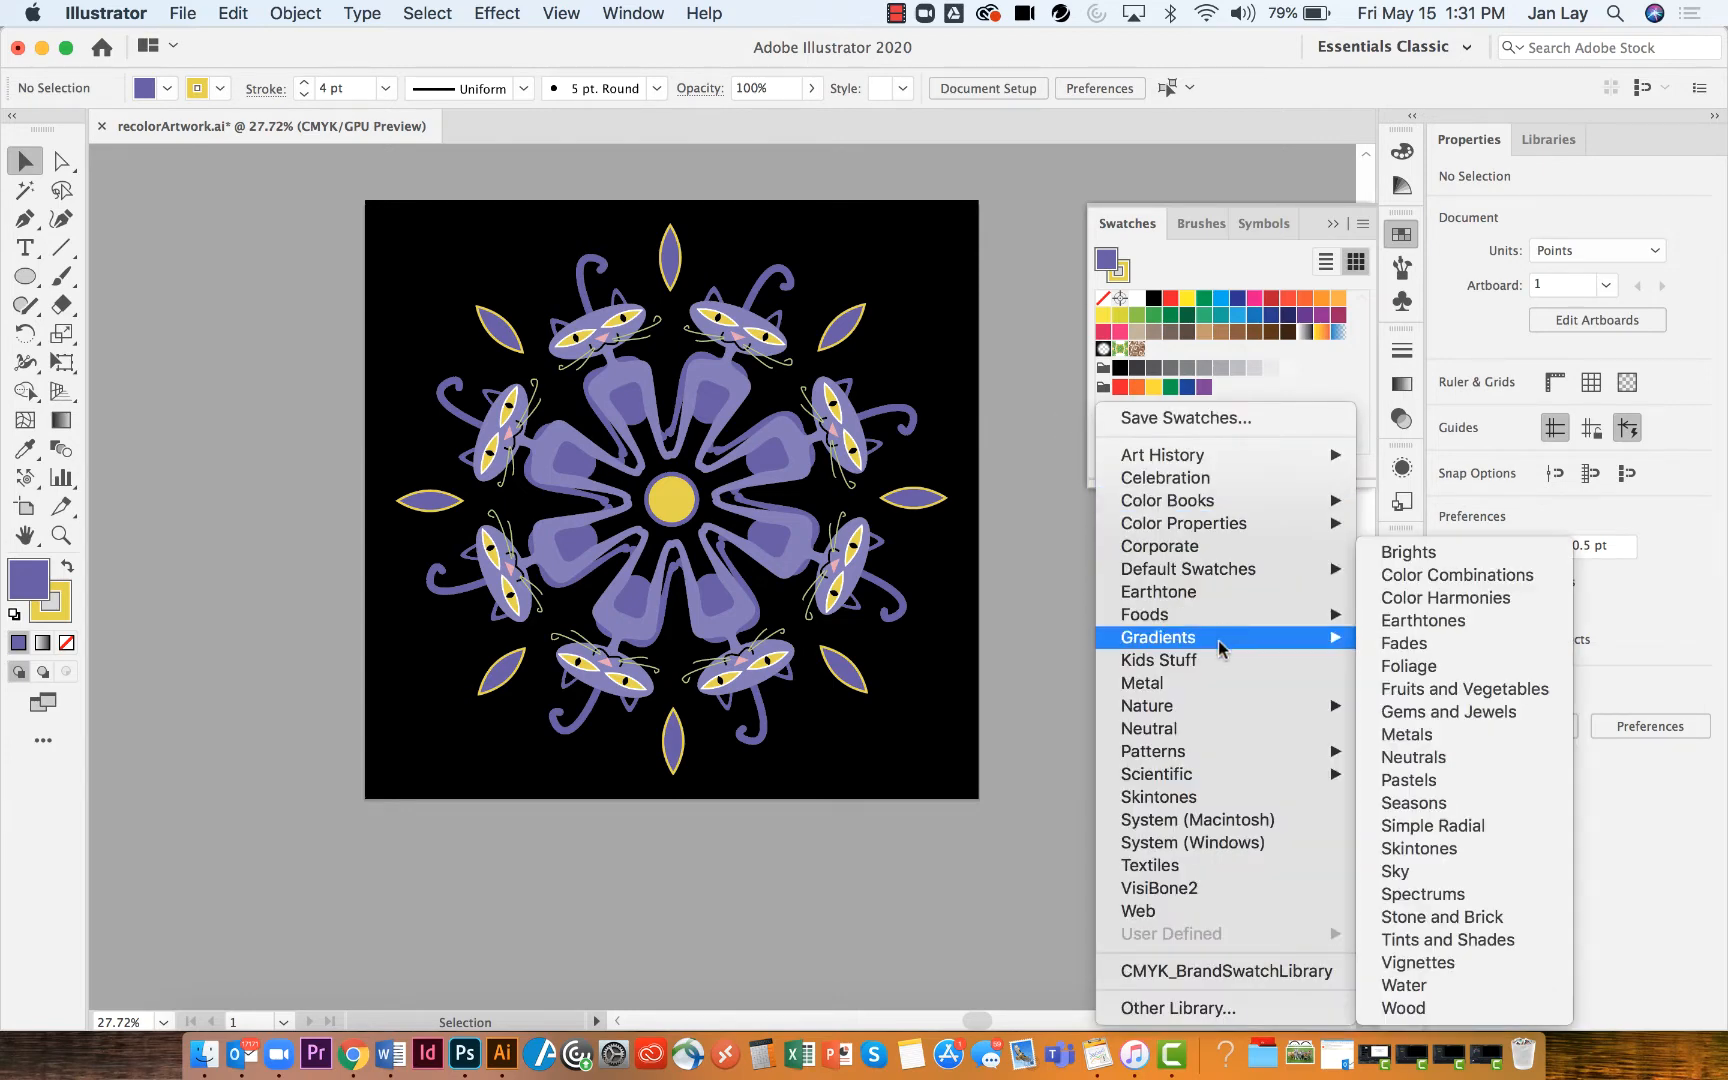
{"action": "mouse_move", "coordinate": [1224, 707]}
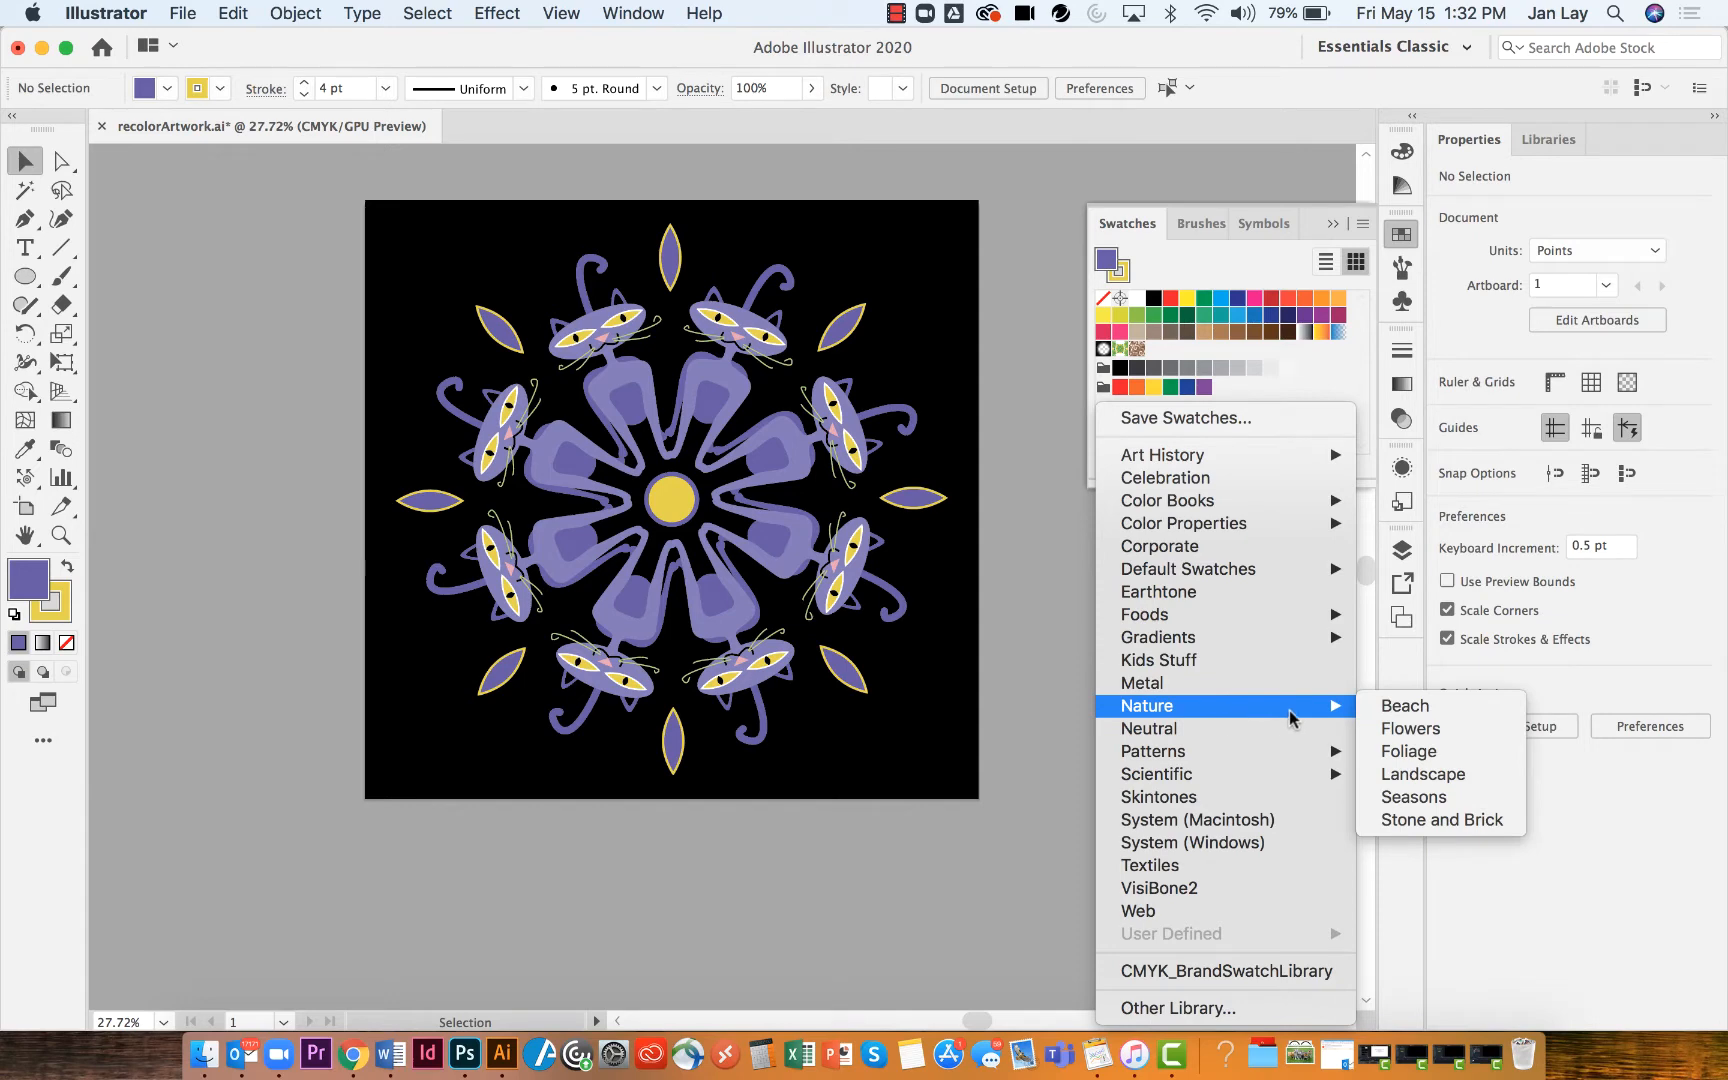
{"action": "left_click", "coordinate": [1398, 735]}
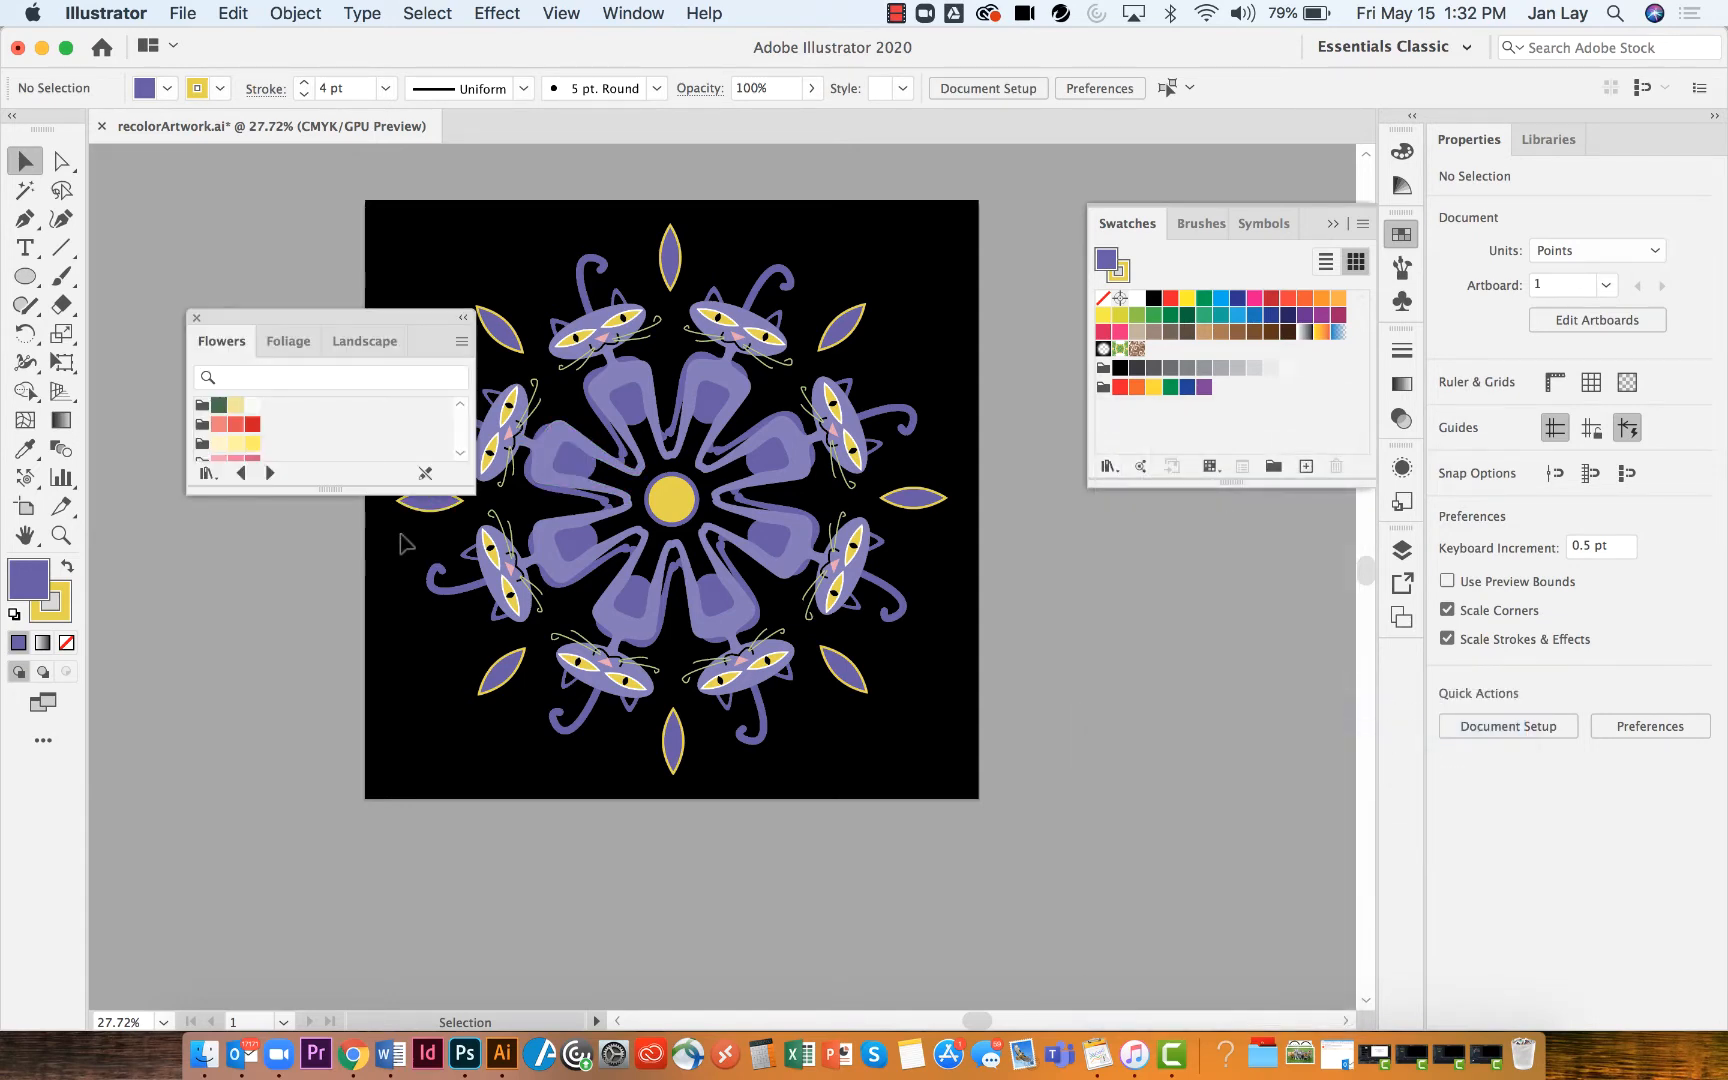
{"action": "left_click_drag", "start_coordinate": [355, 488], "coordinate": [318, 746]}
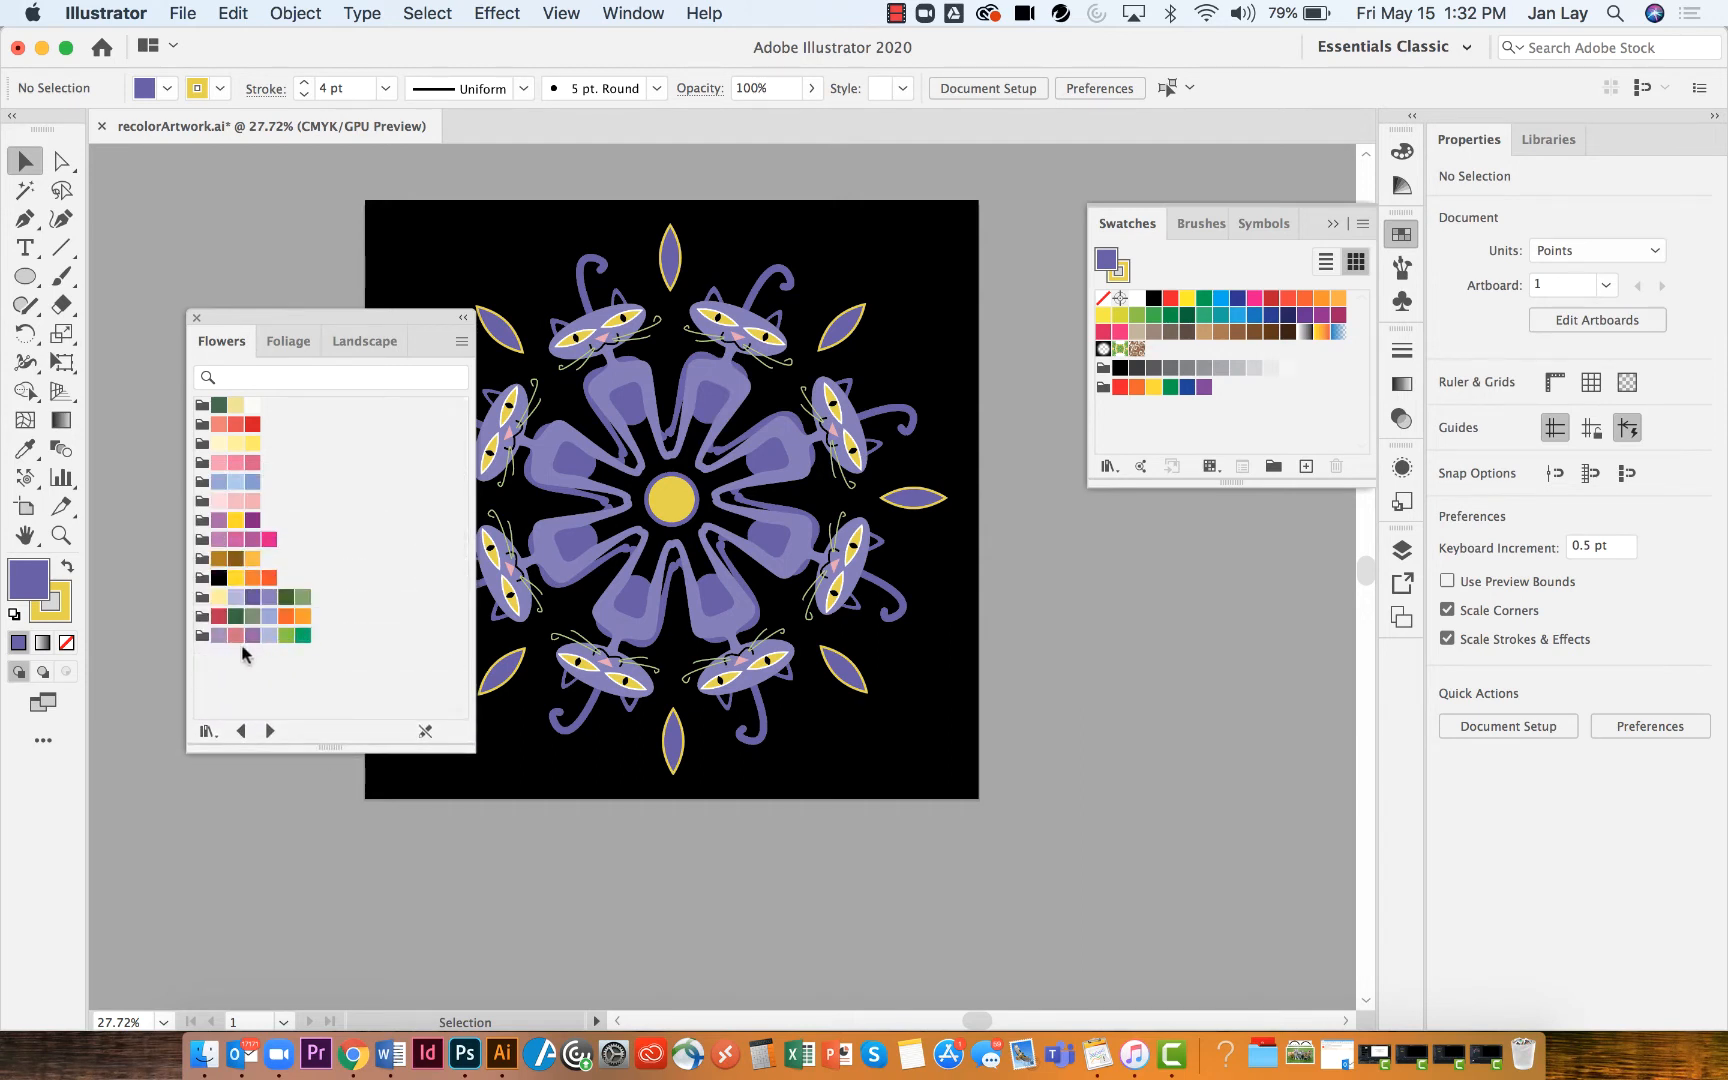
{"action": "left_click", "coordinate": [203, 637]}
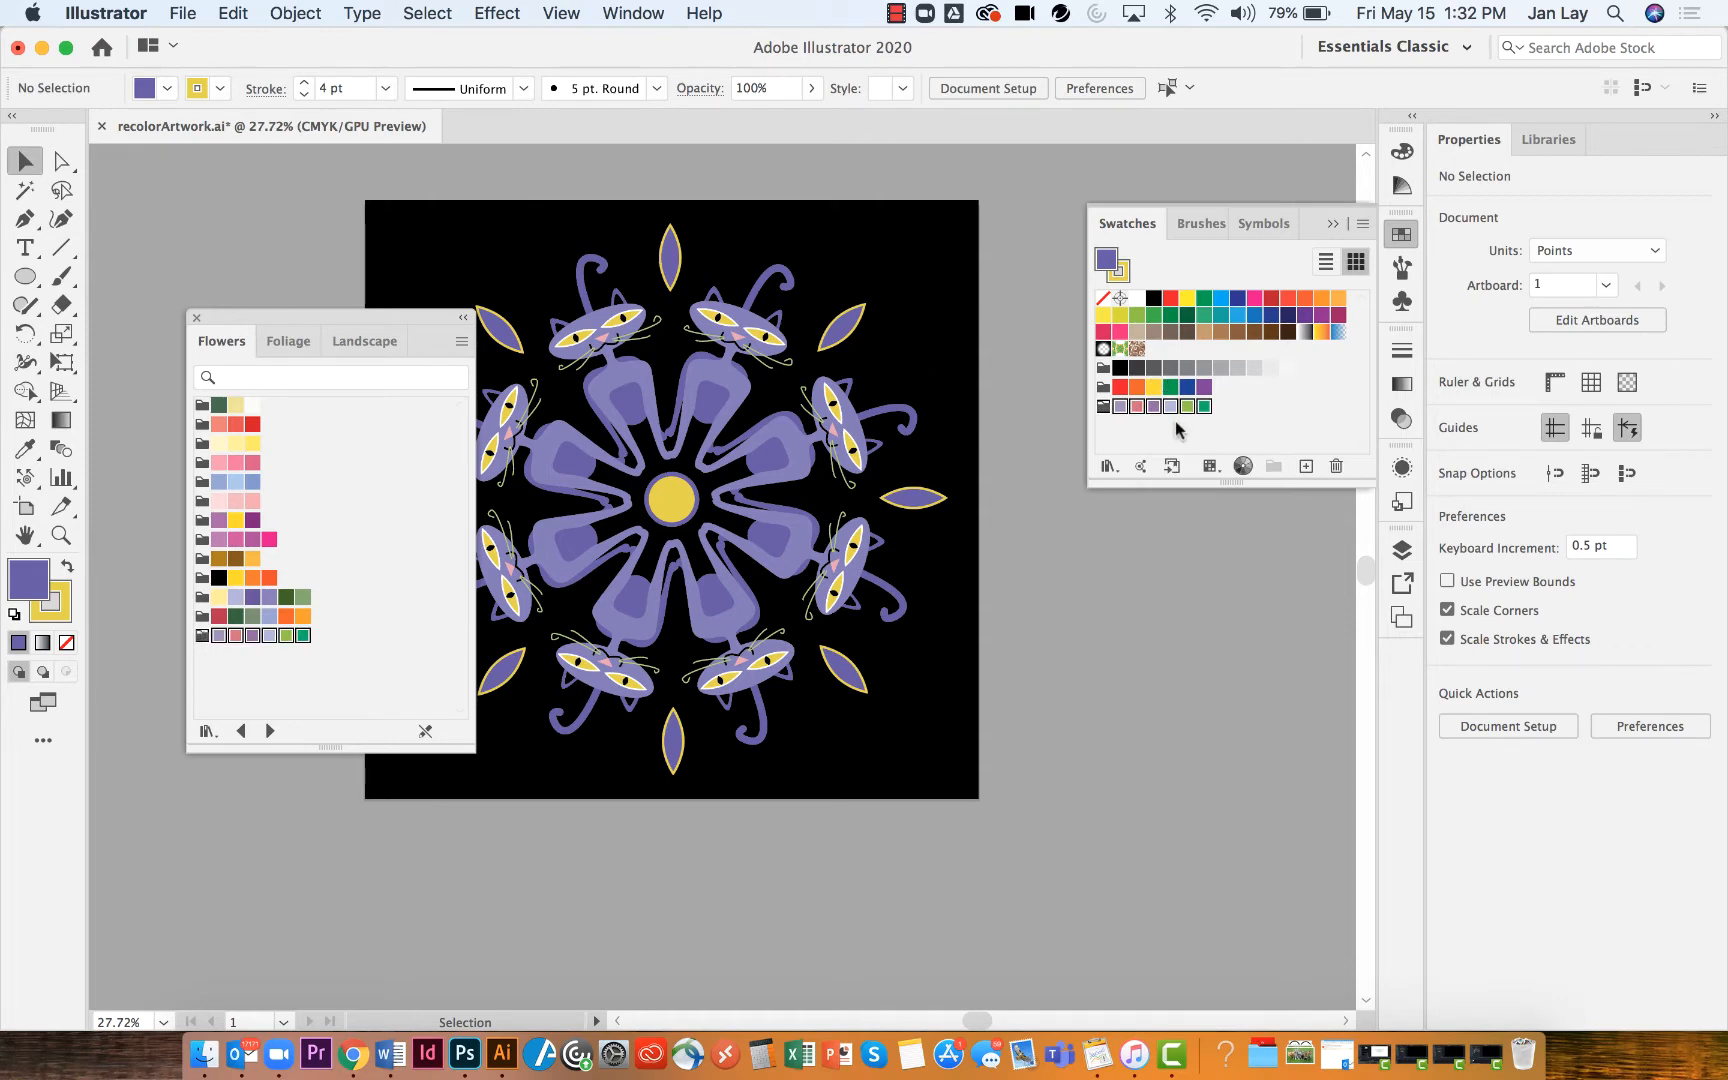
{"action": "left_click", "coordinate": [196, 318]}
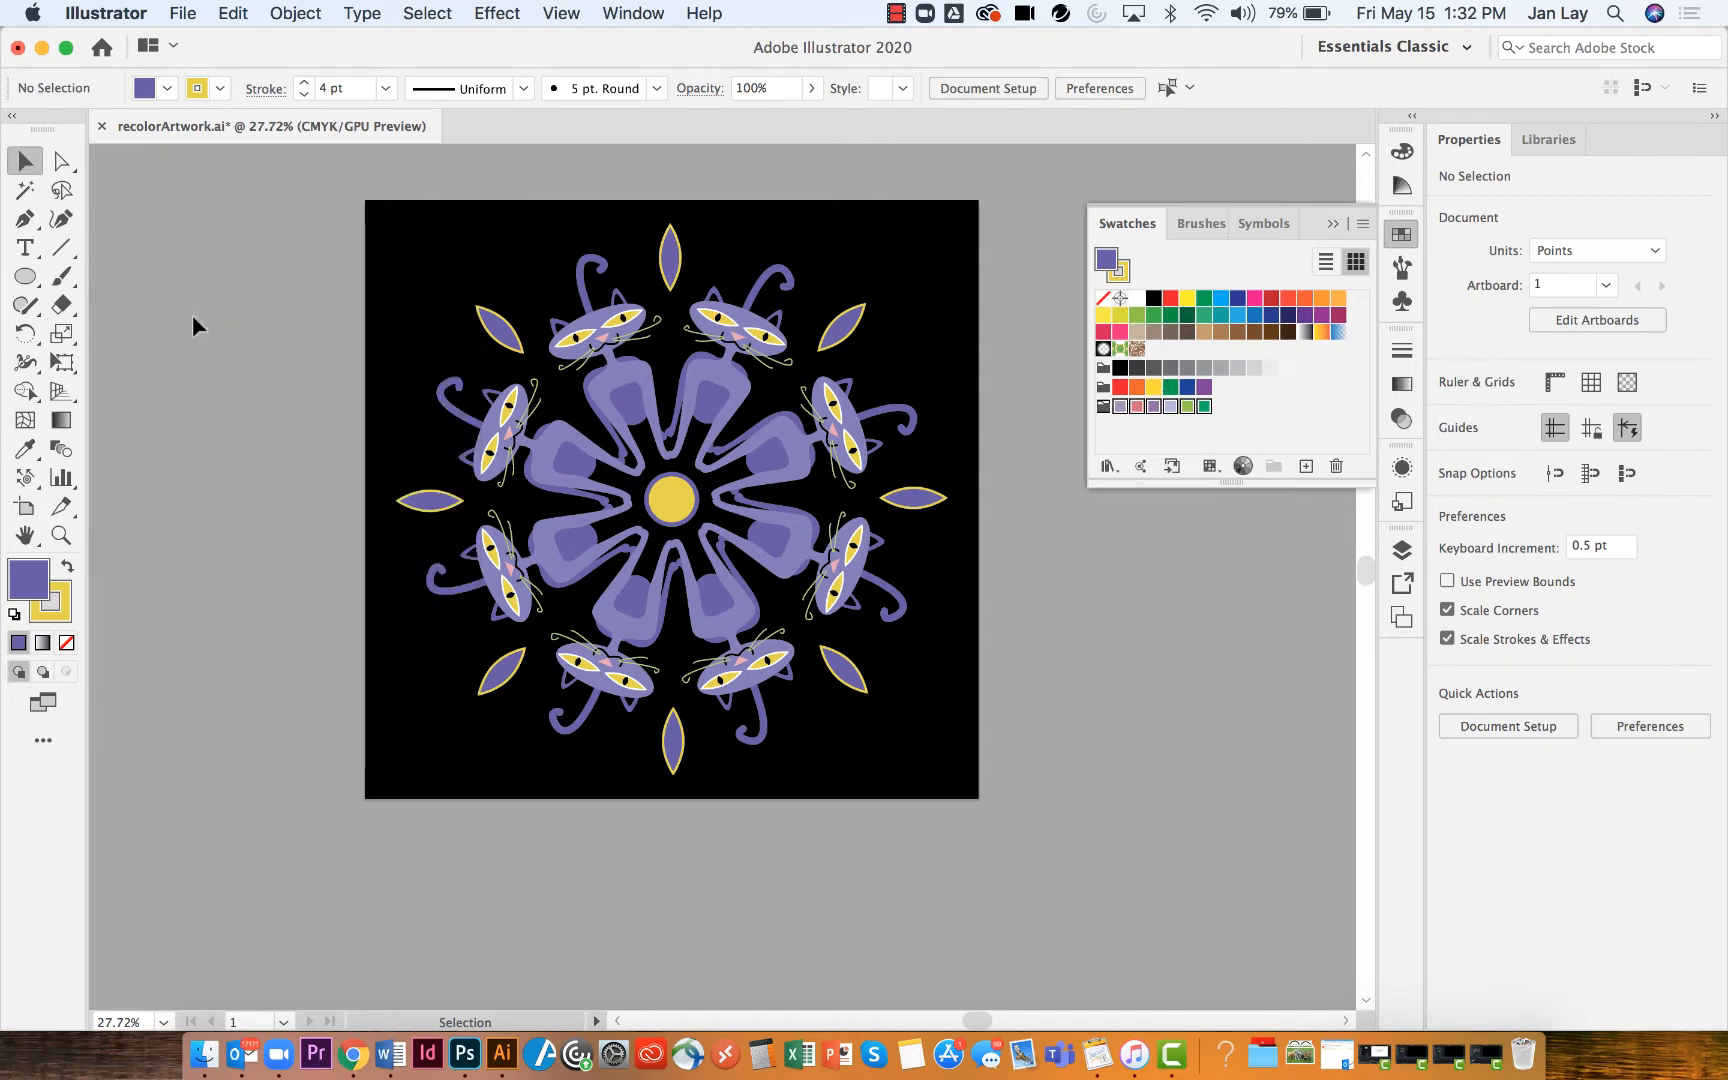
Add the first Most Popular theme from Adobe Color Themes Explore to the swatches
{"action": "left_click", "coordinate": [1140, 466]}
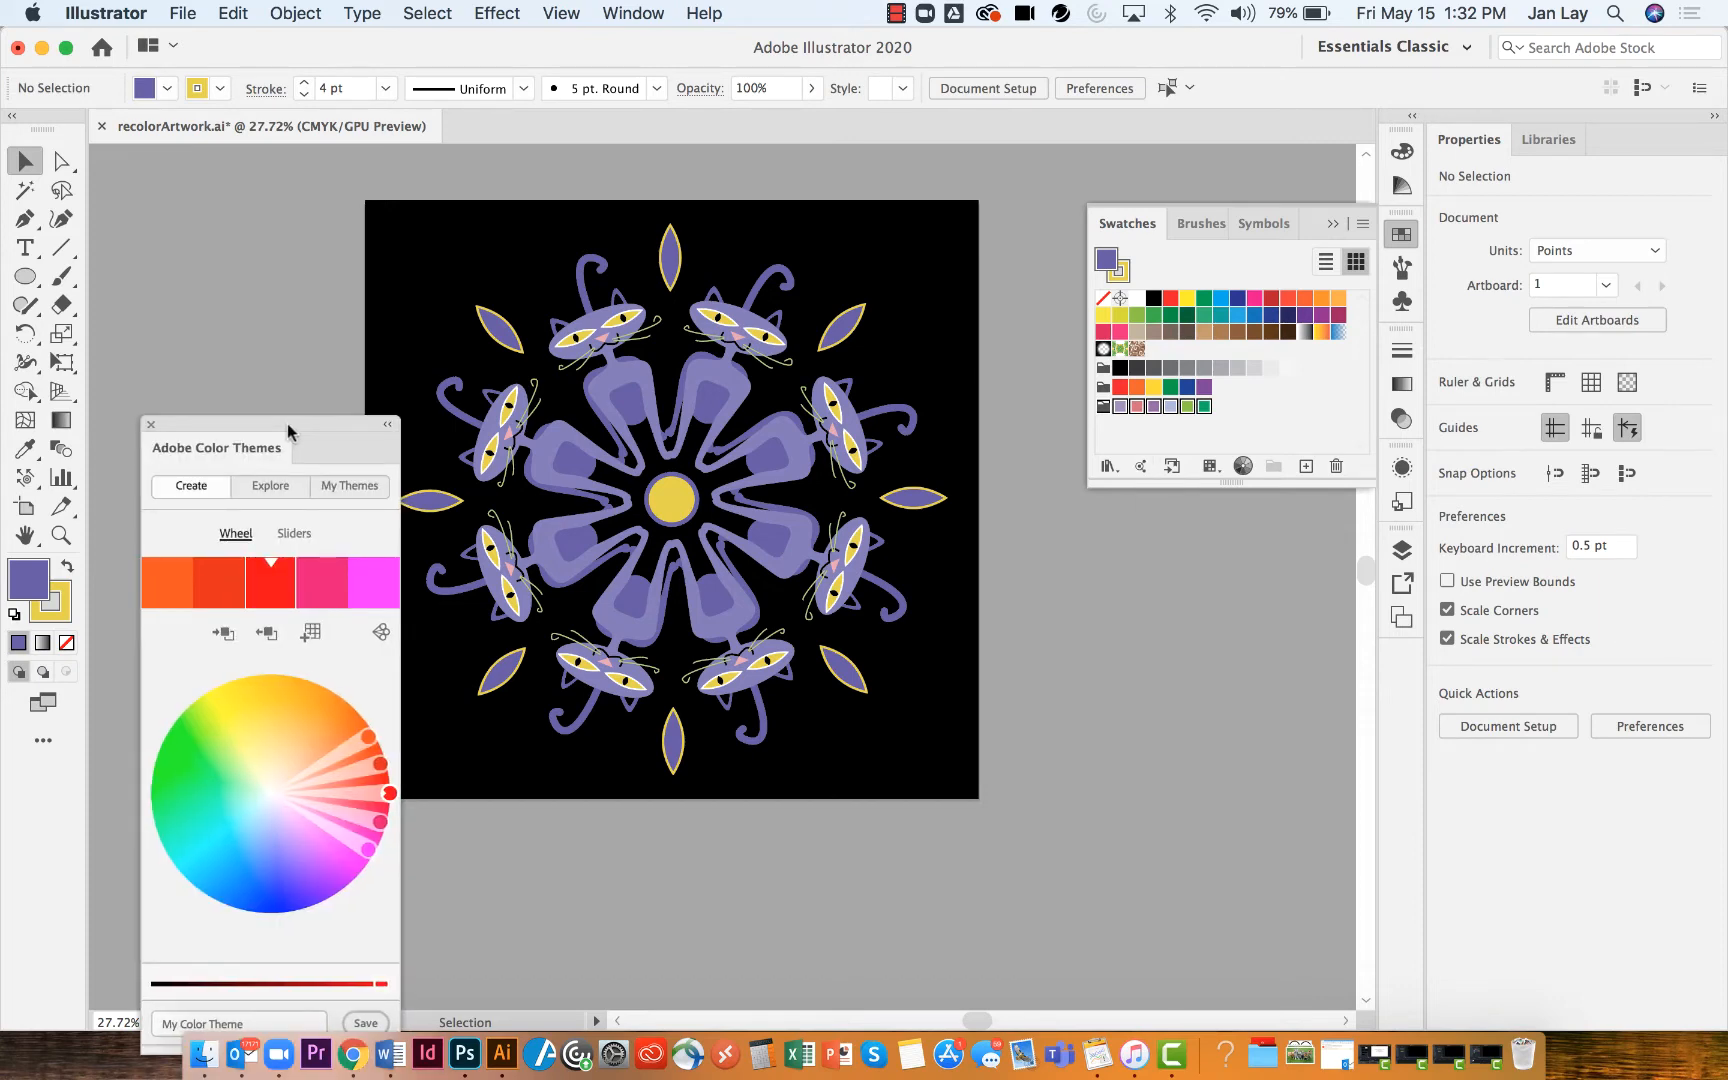
{"action": "left_click", "coordinate": [270, 487]}
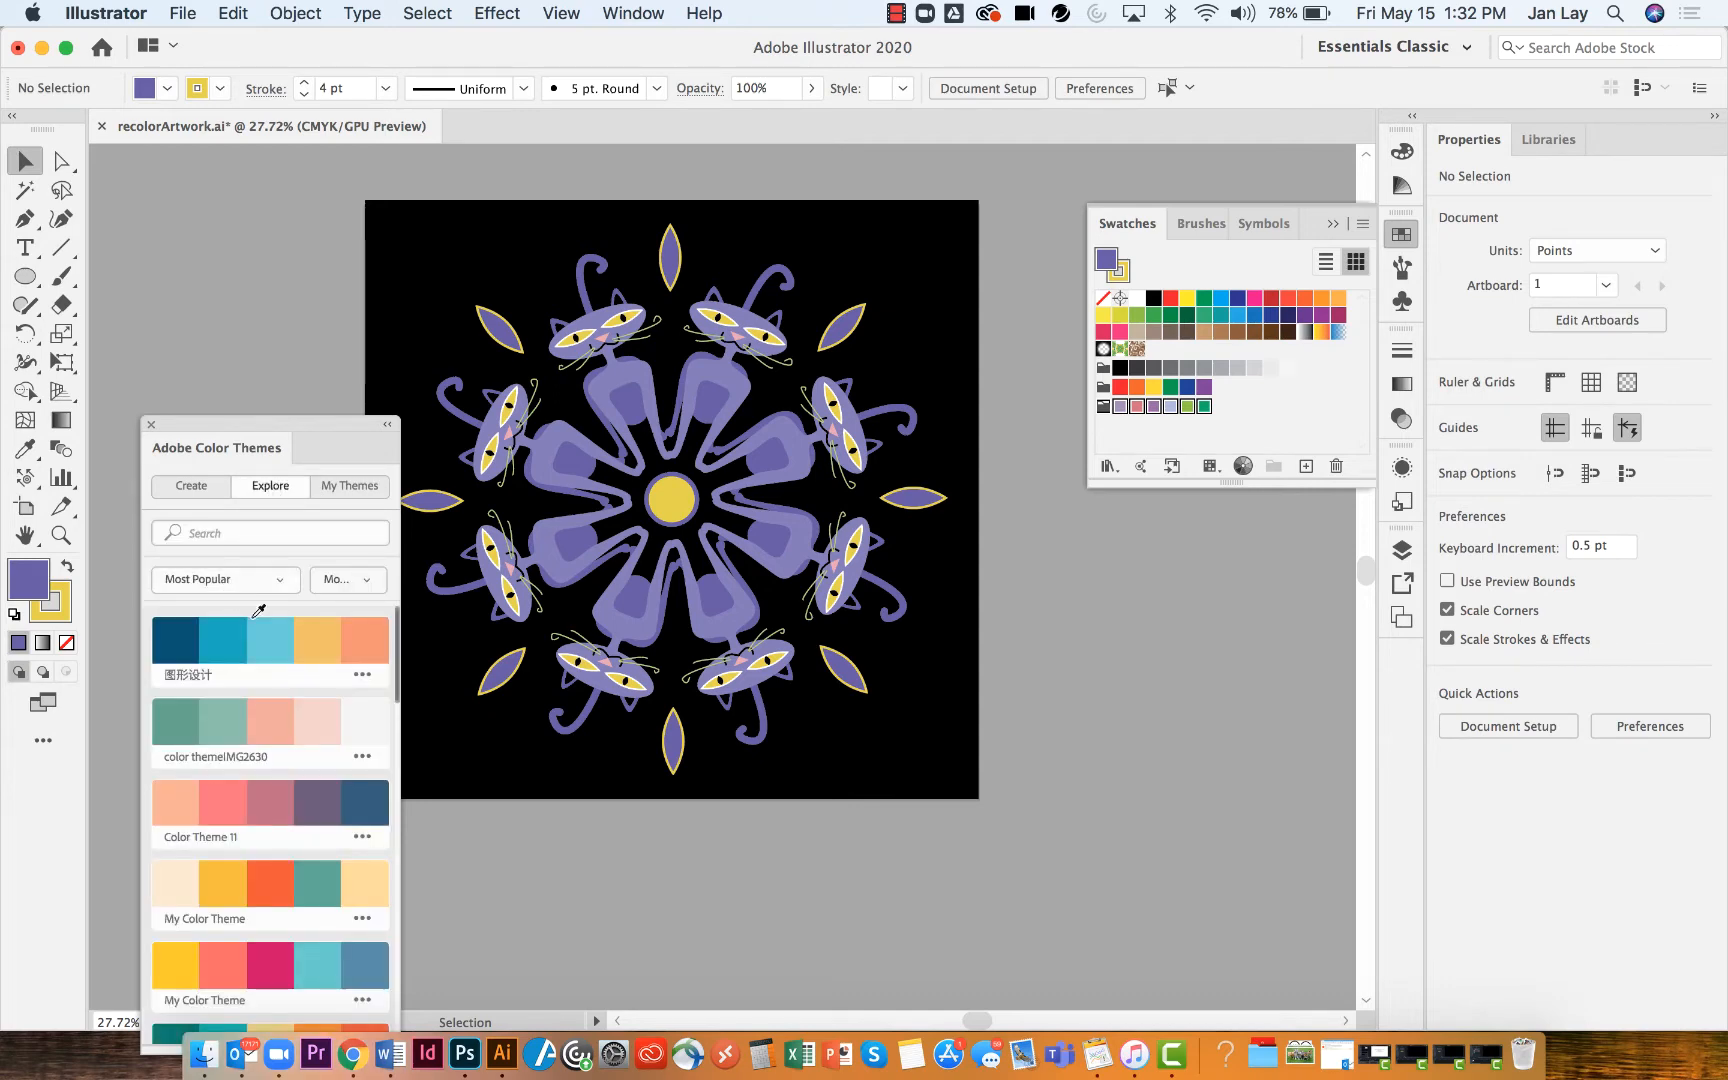
{"action": "left_click", "coordinate": [363, 676]}
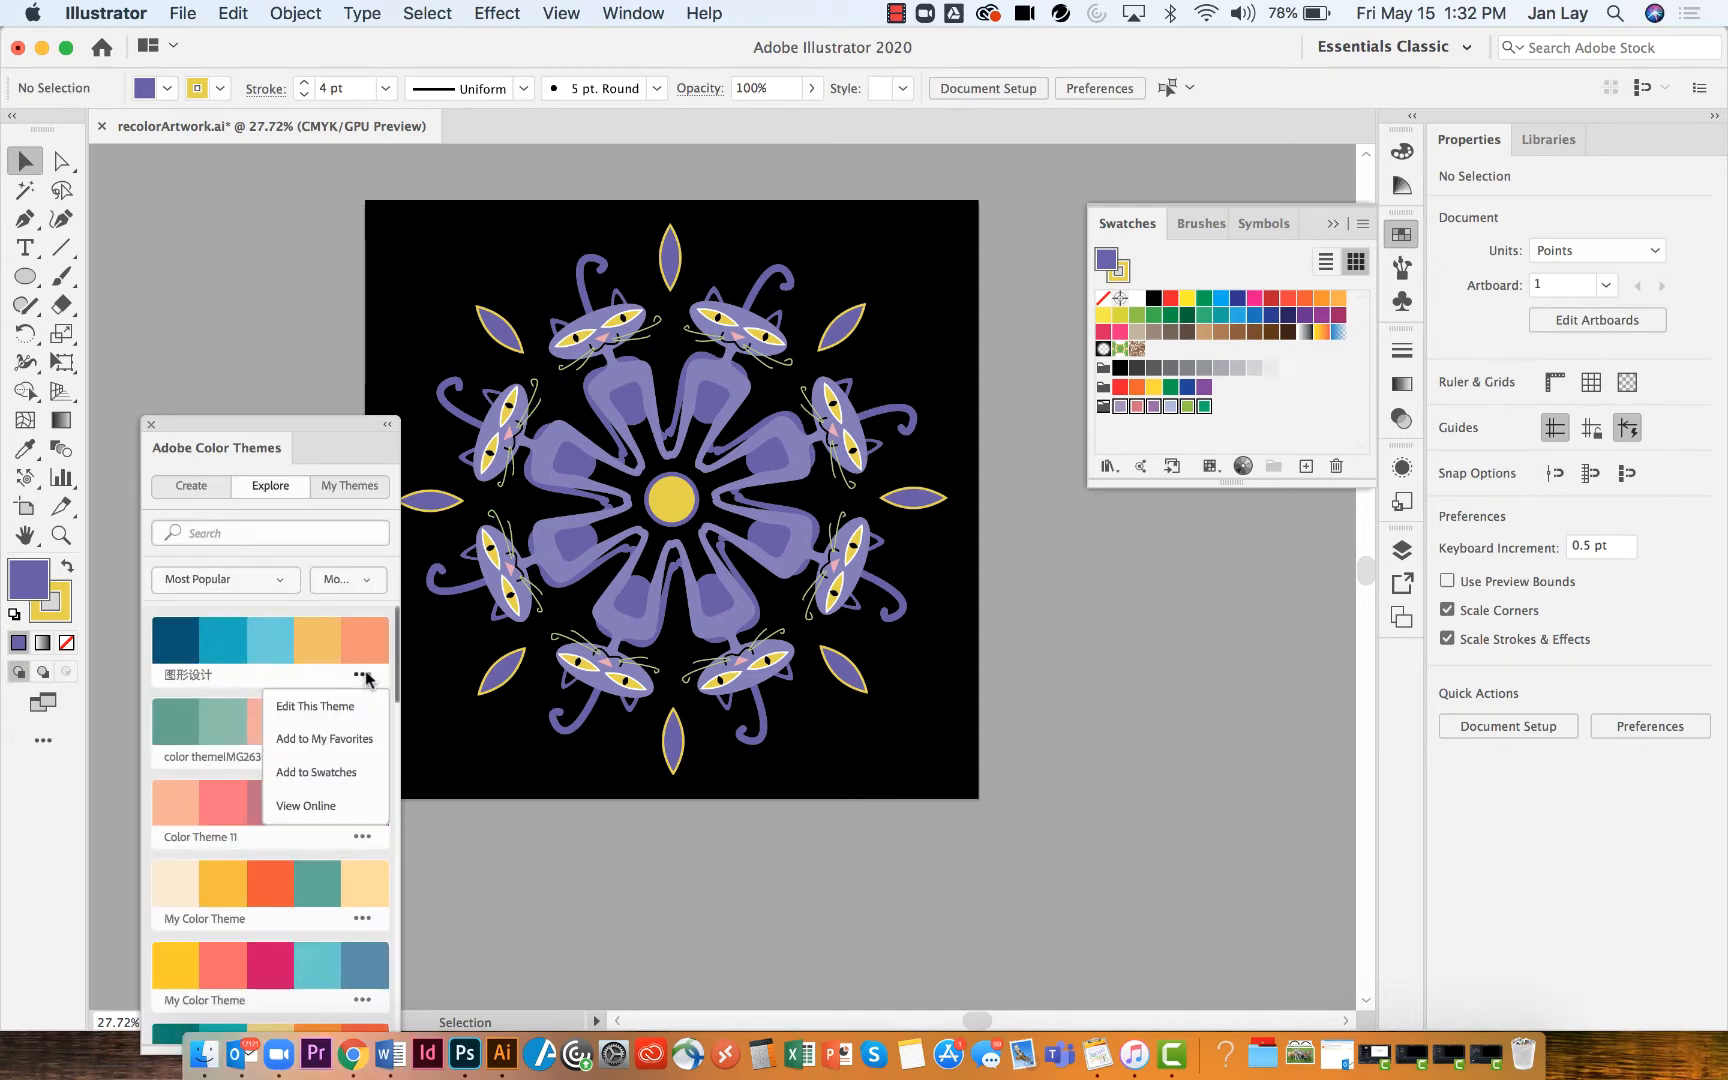
{"action": "left_click", "coordinate": [333, 772]}
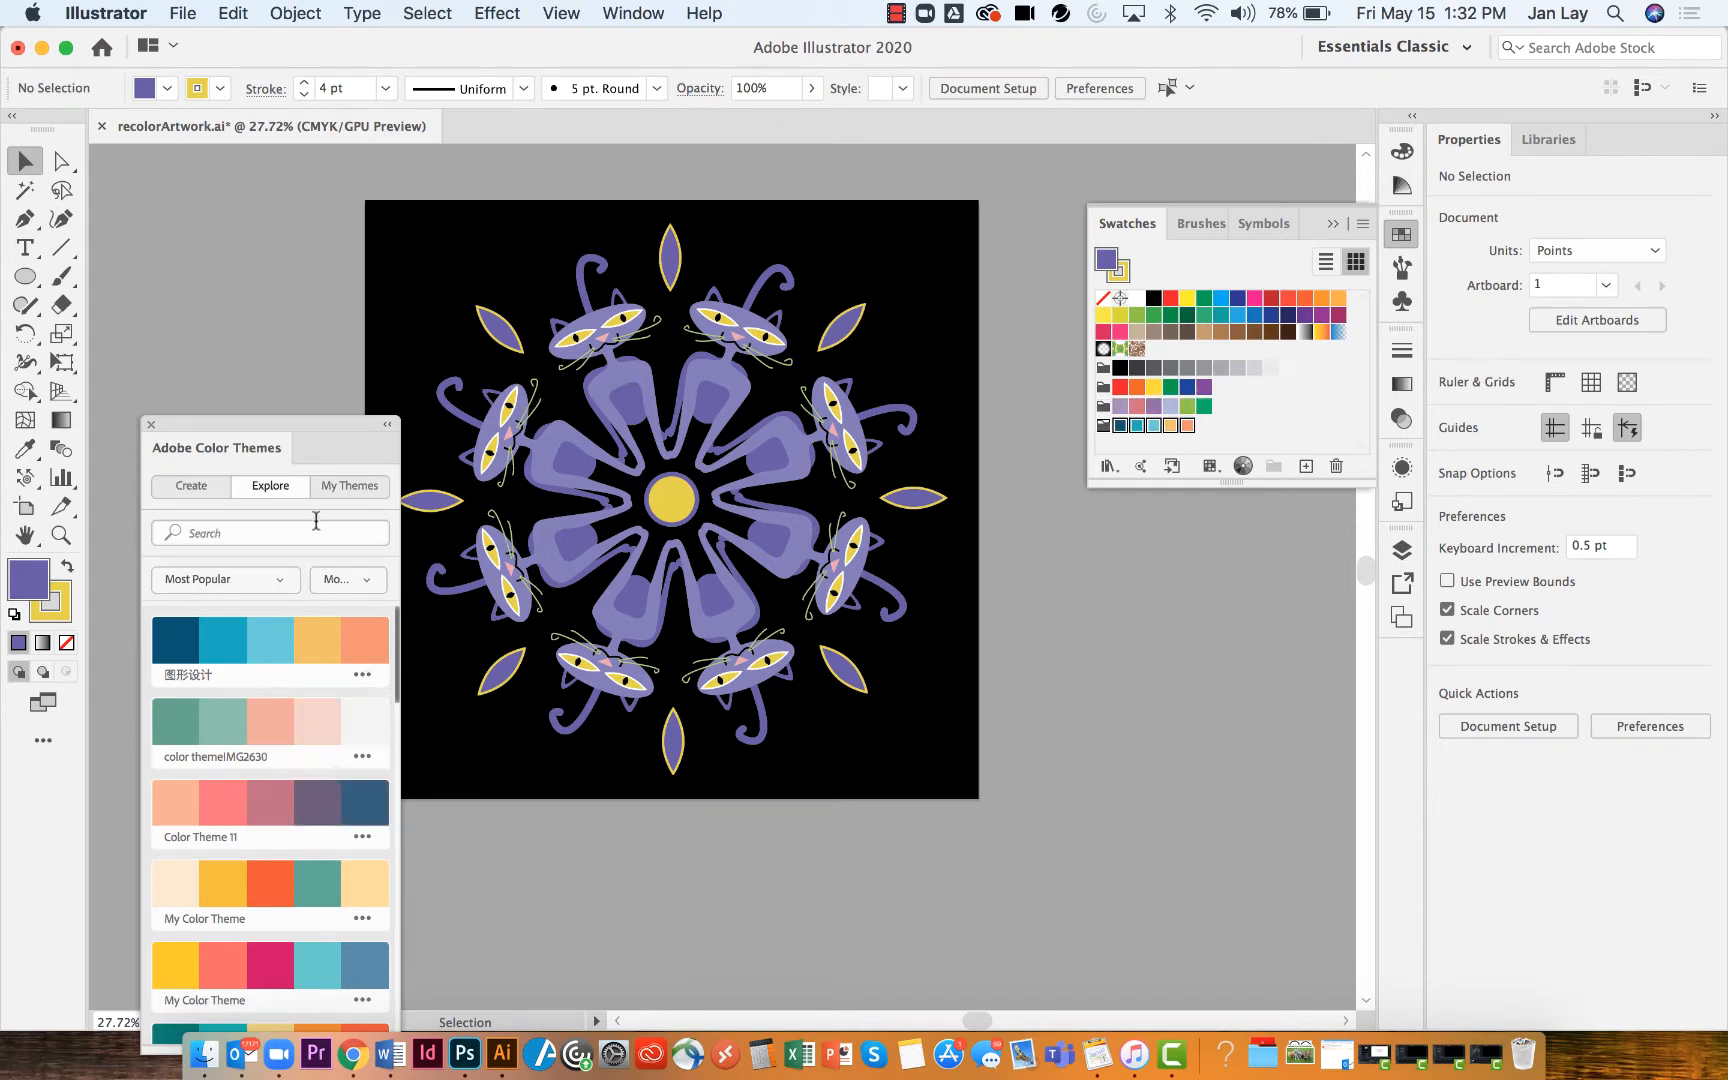
{"action": "left_click", "coordinate": [148, 425]}
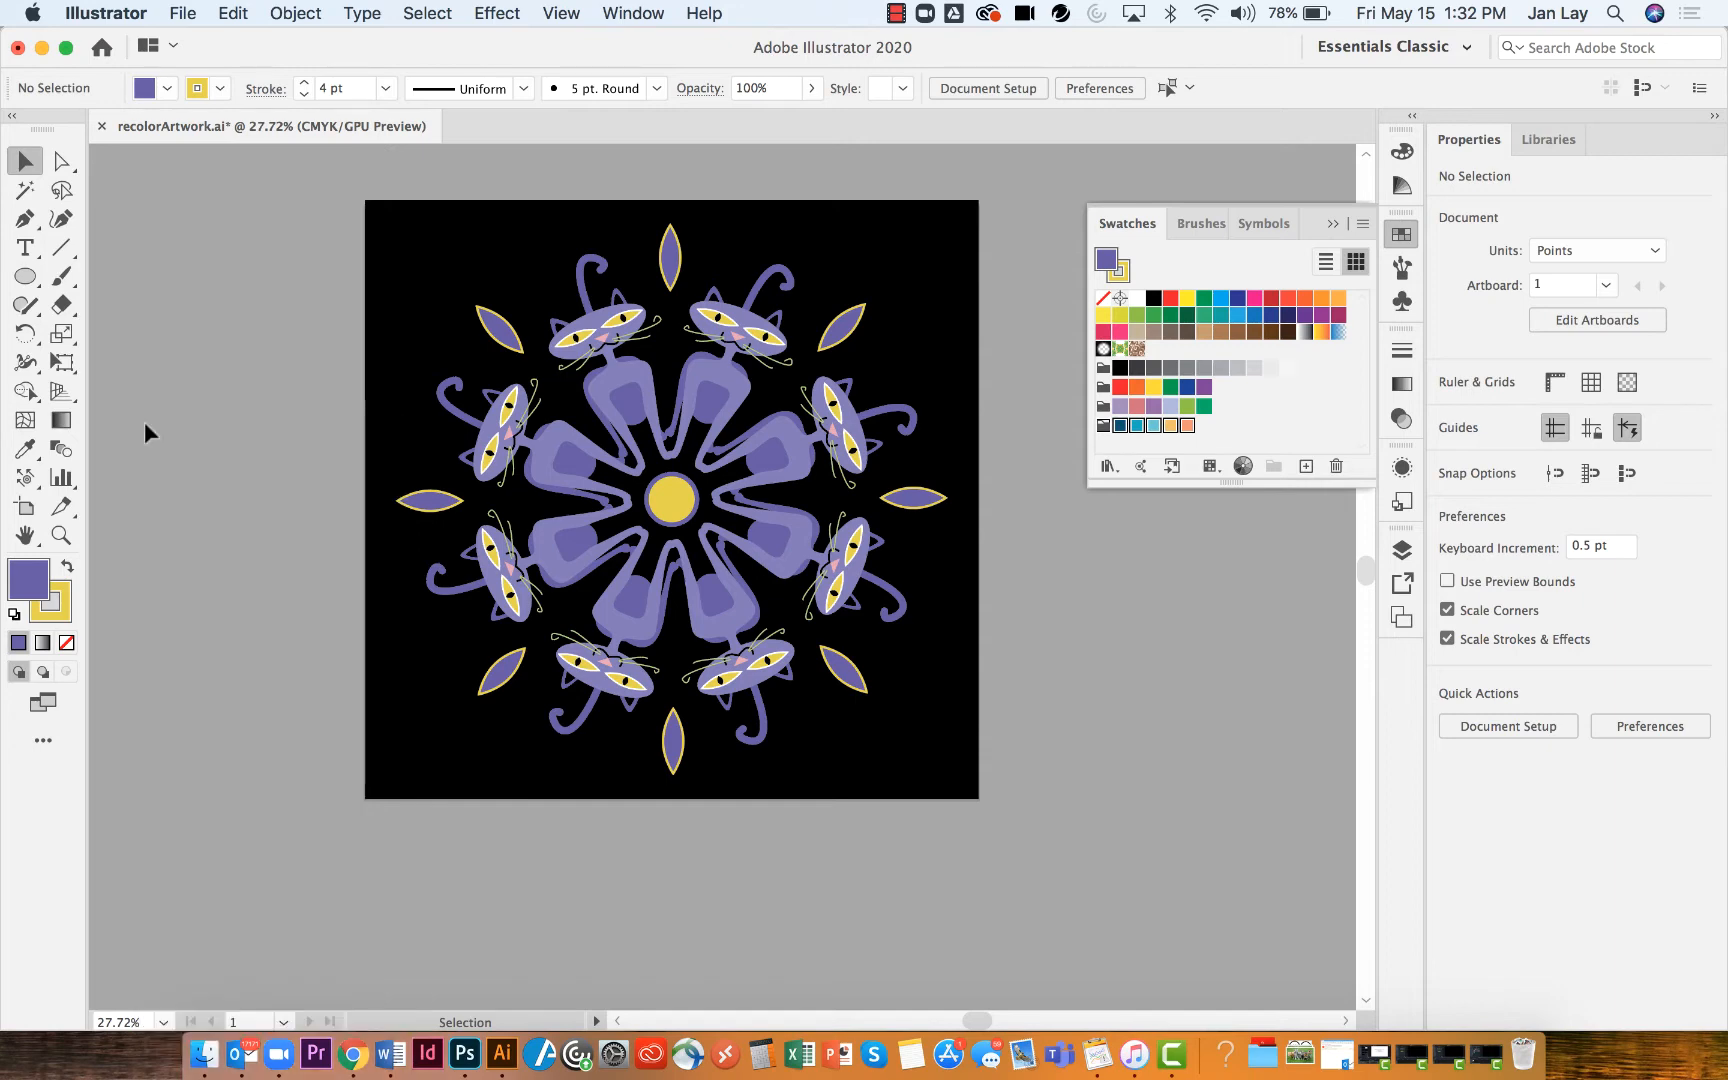
Select all the artwork and create a new color group from it named artwork
{"action": "left_click", "coordinate": [1192, 535]}
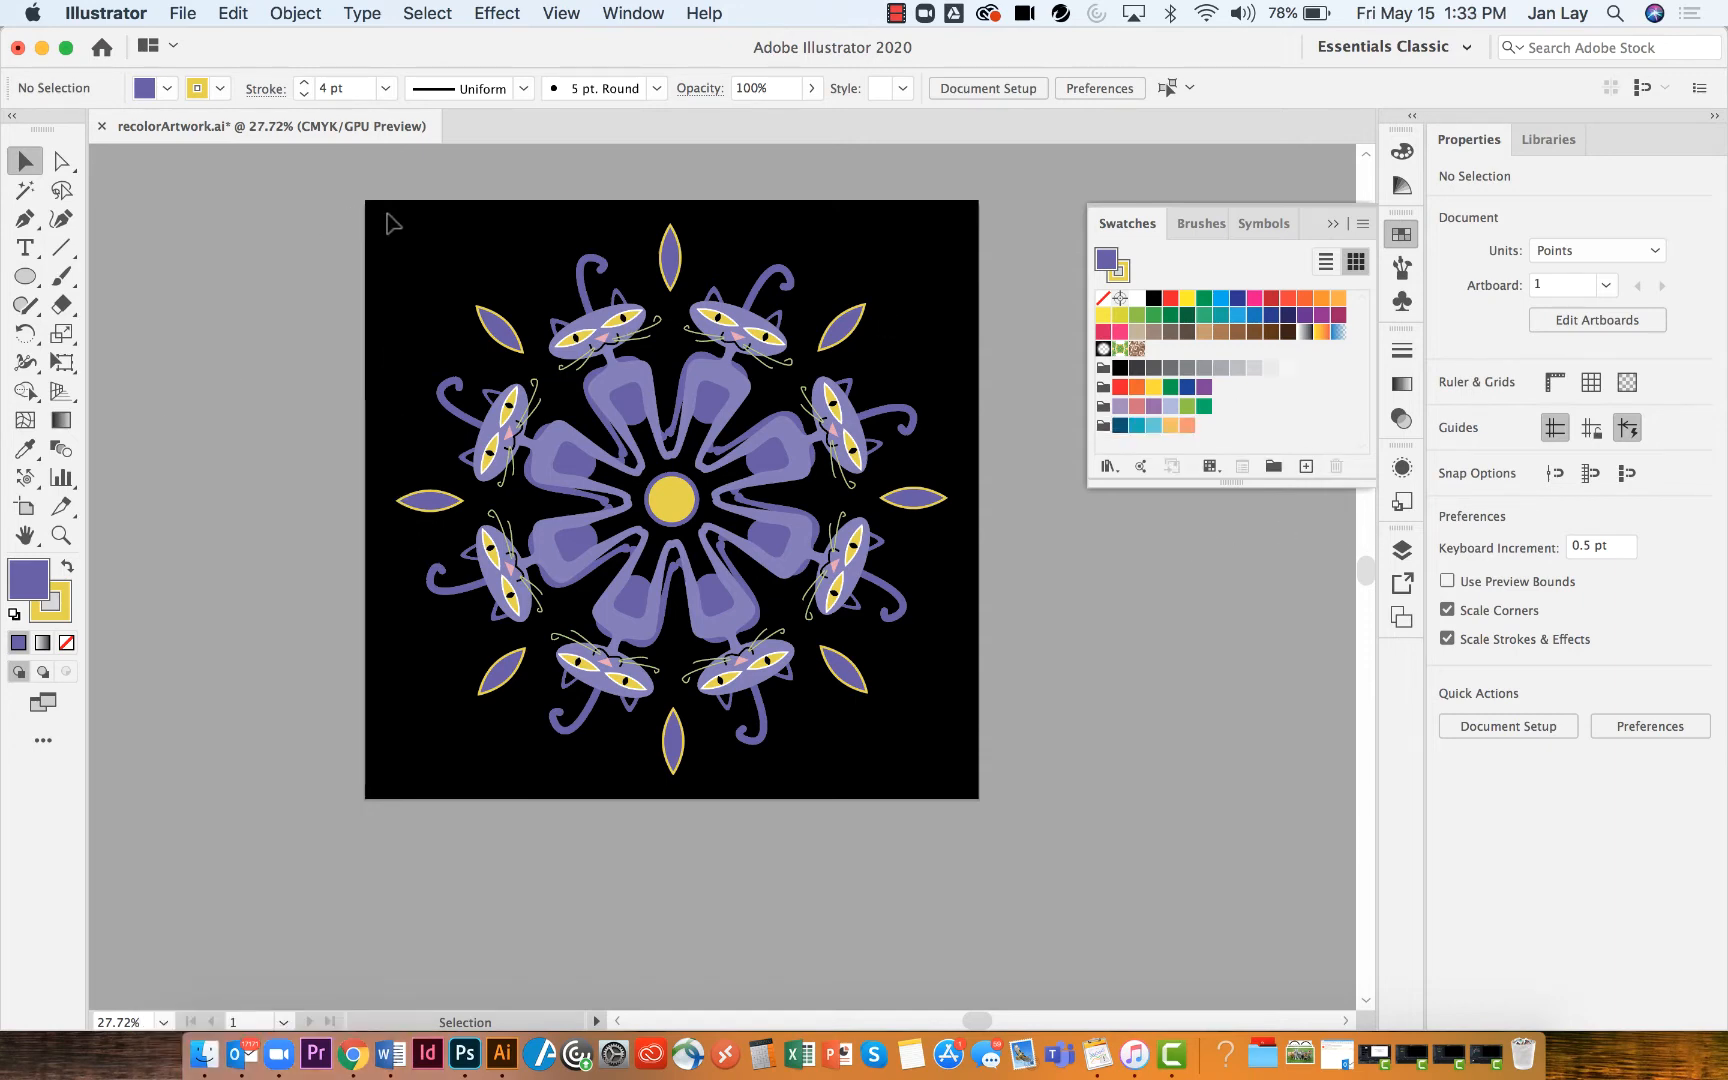
{"action": "left_click_drag", "start_coordinate": [387, 213], "coordinate": [966, 790]}
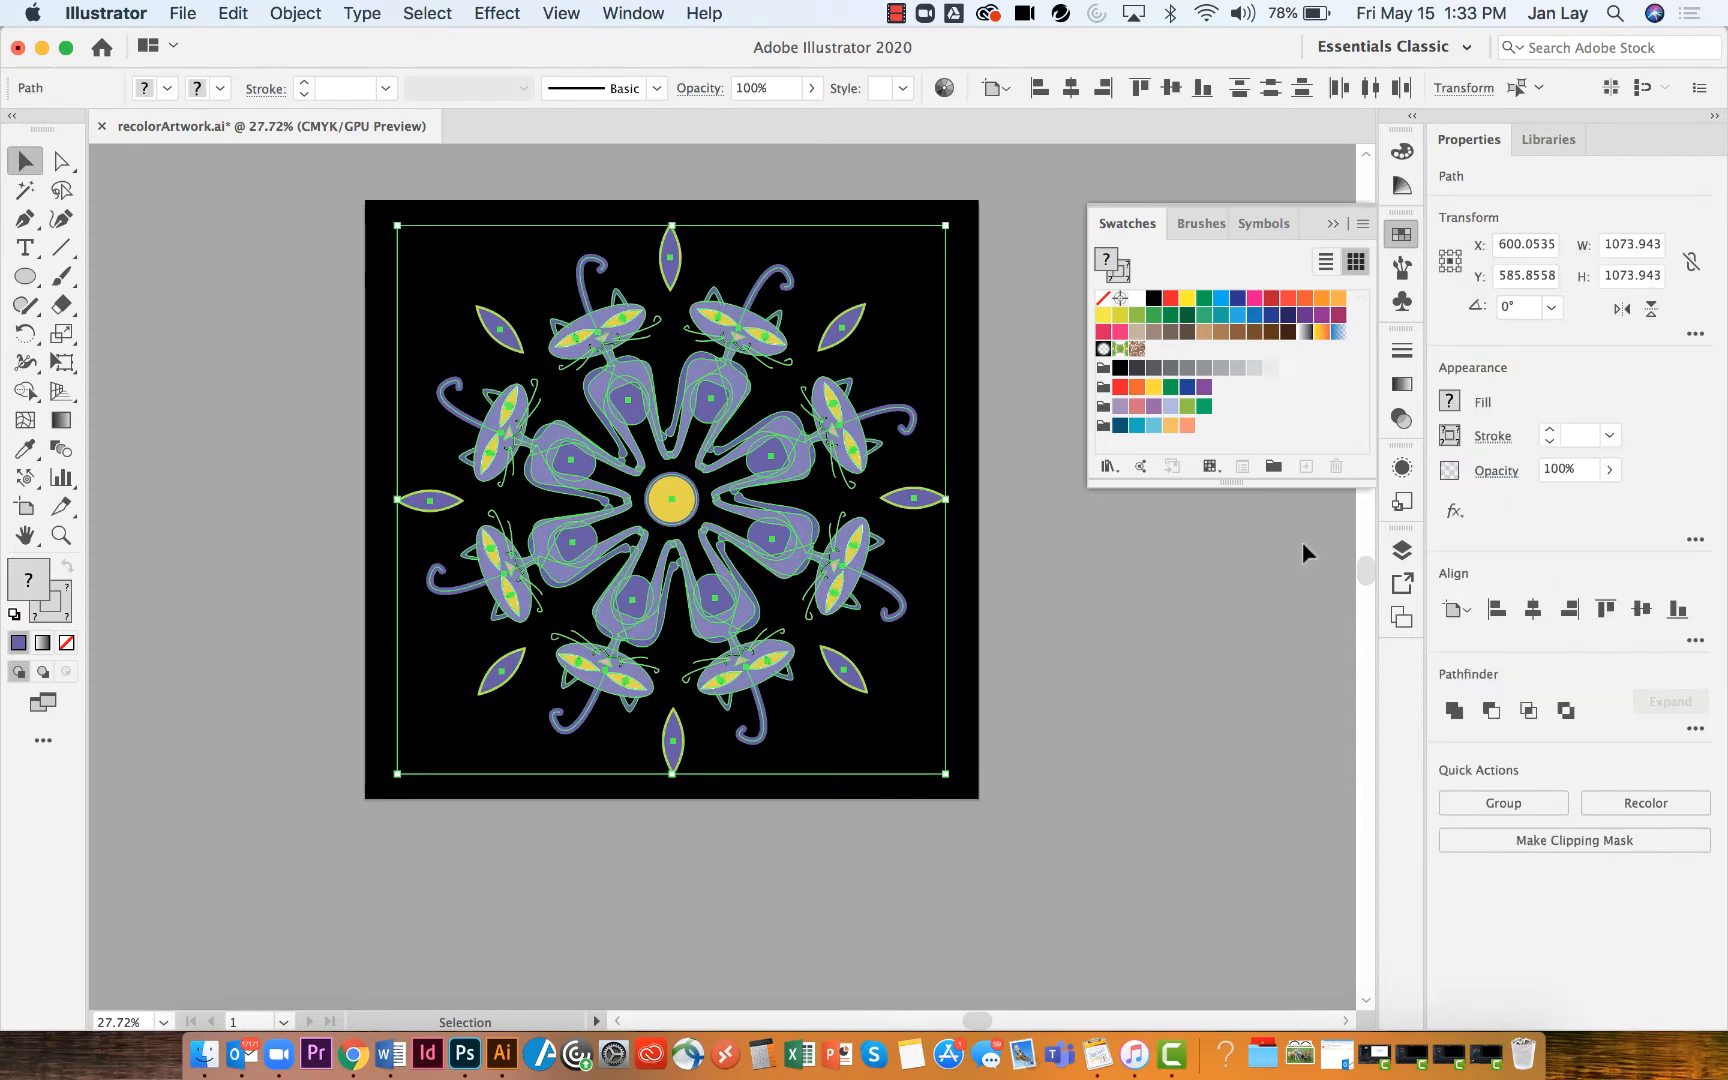
{"action": "left_click", "coordinate": [1362, 224]}
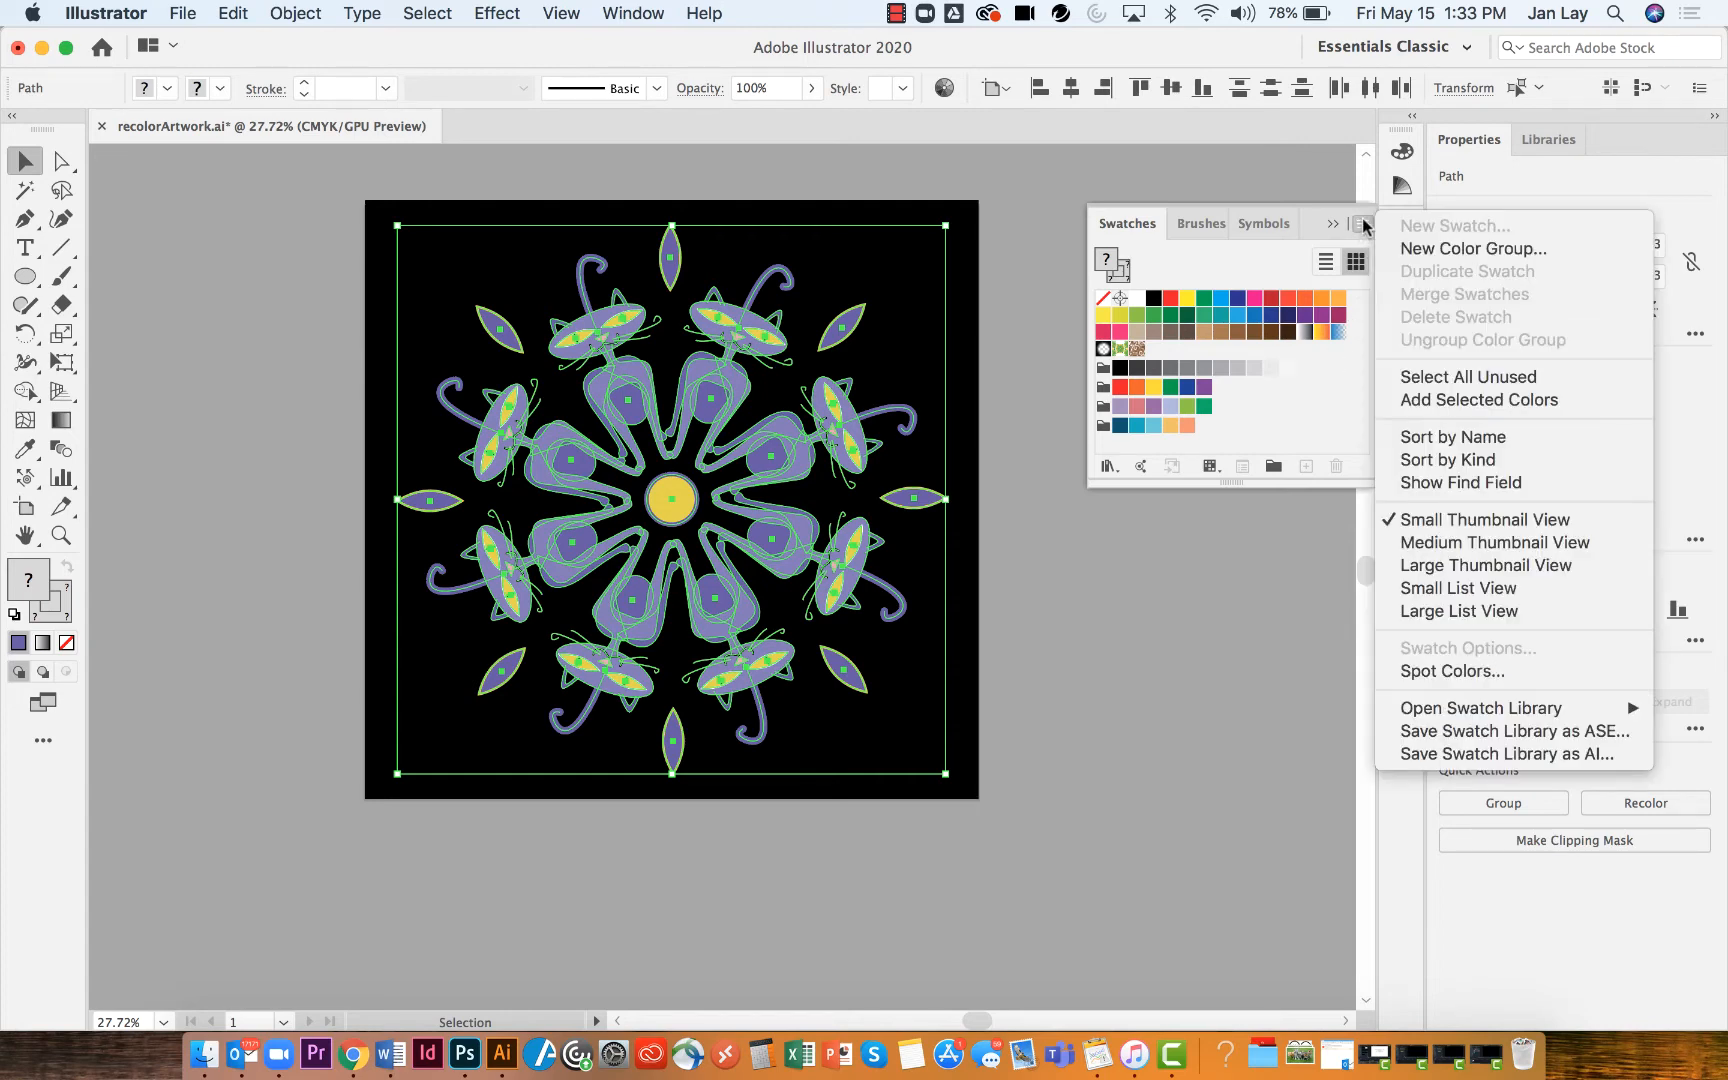
{"action": "left_click", "coordinate": [1408, 250]}
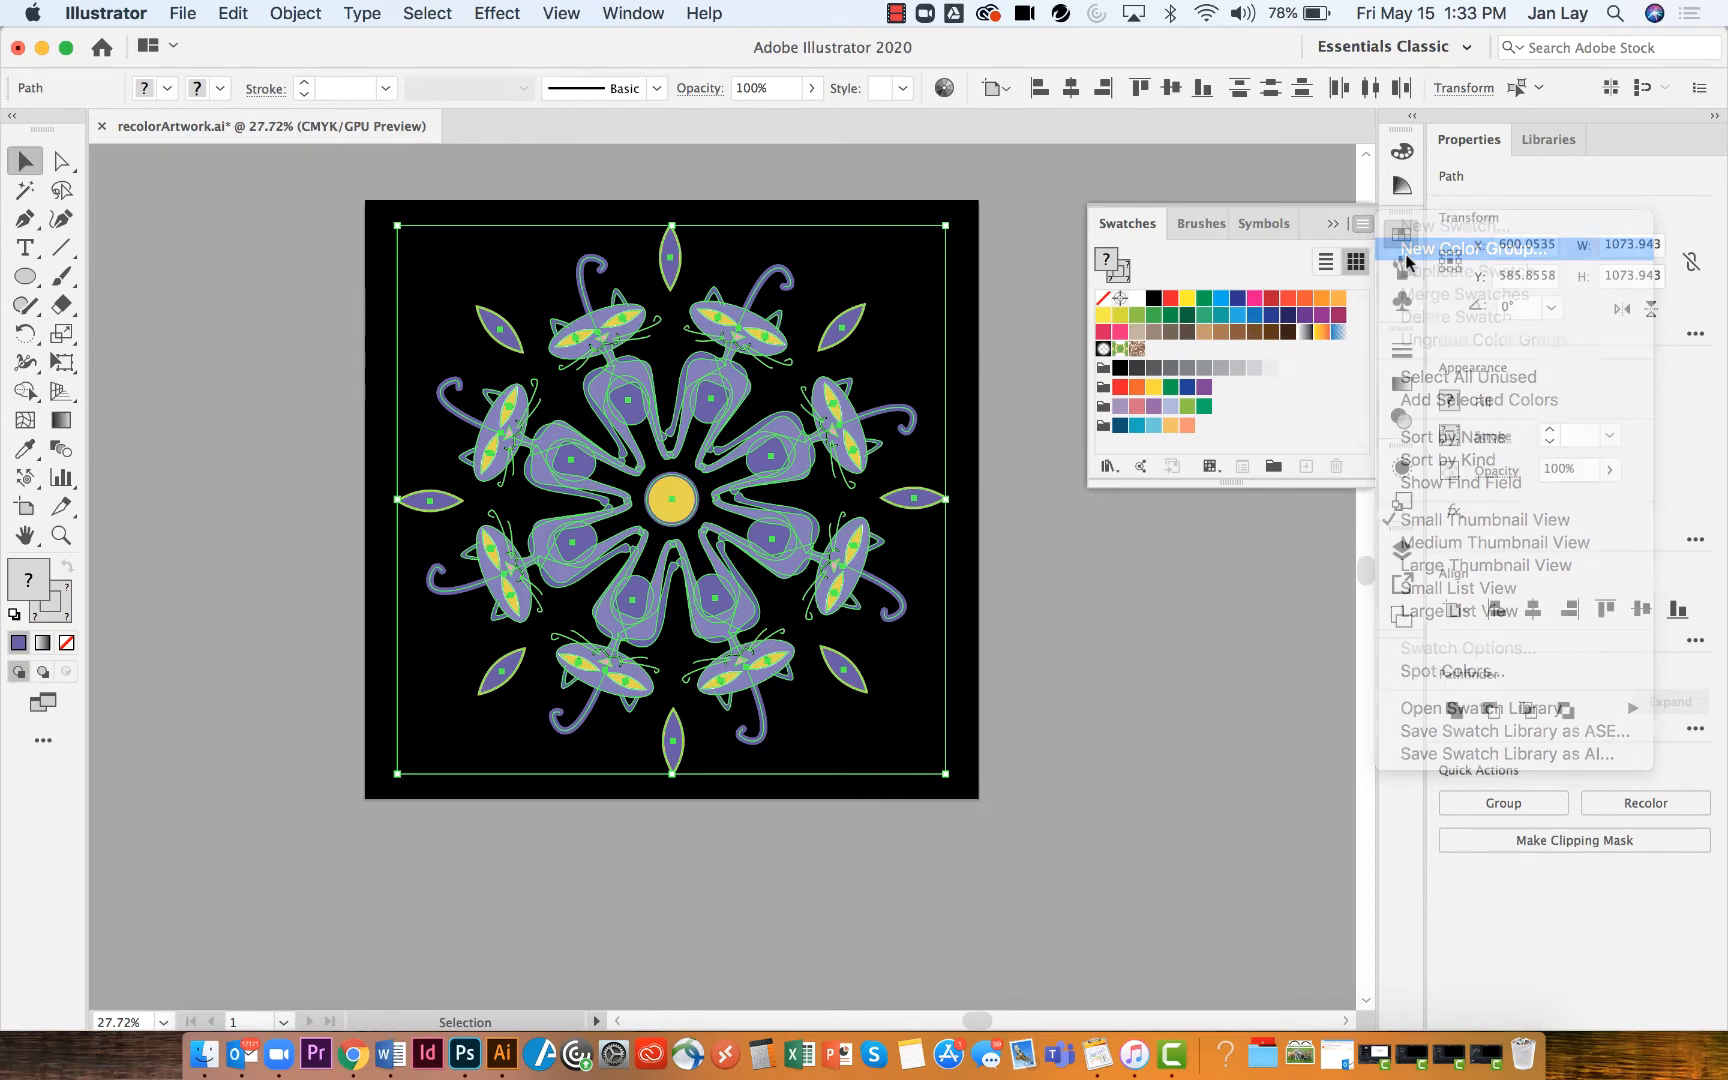
{"action": "left_click_drag", "start_coordinate": [329, 146], "coordinate": [1291, 519]}
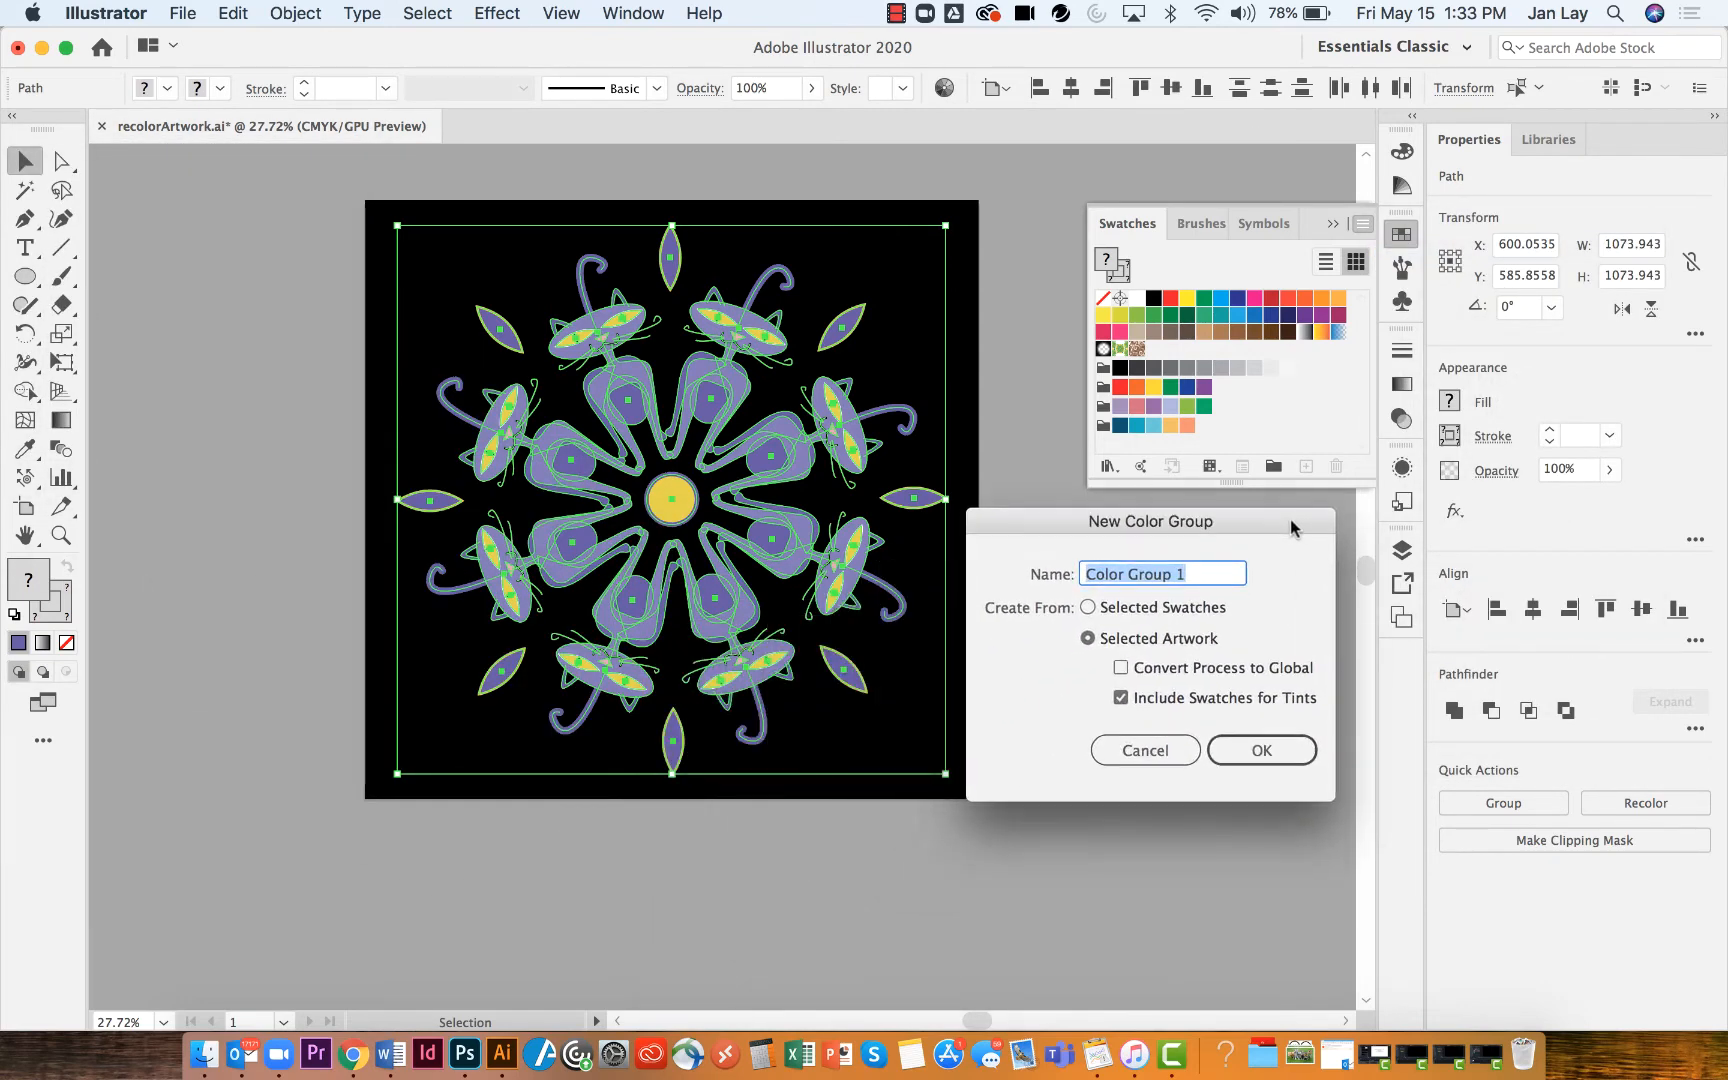
{"action": "type", "text": "art"}
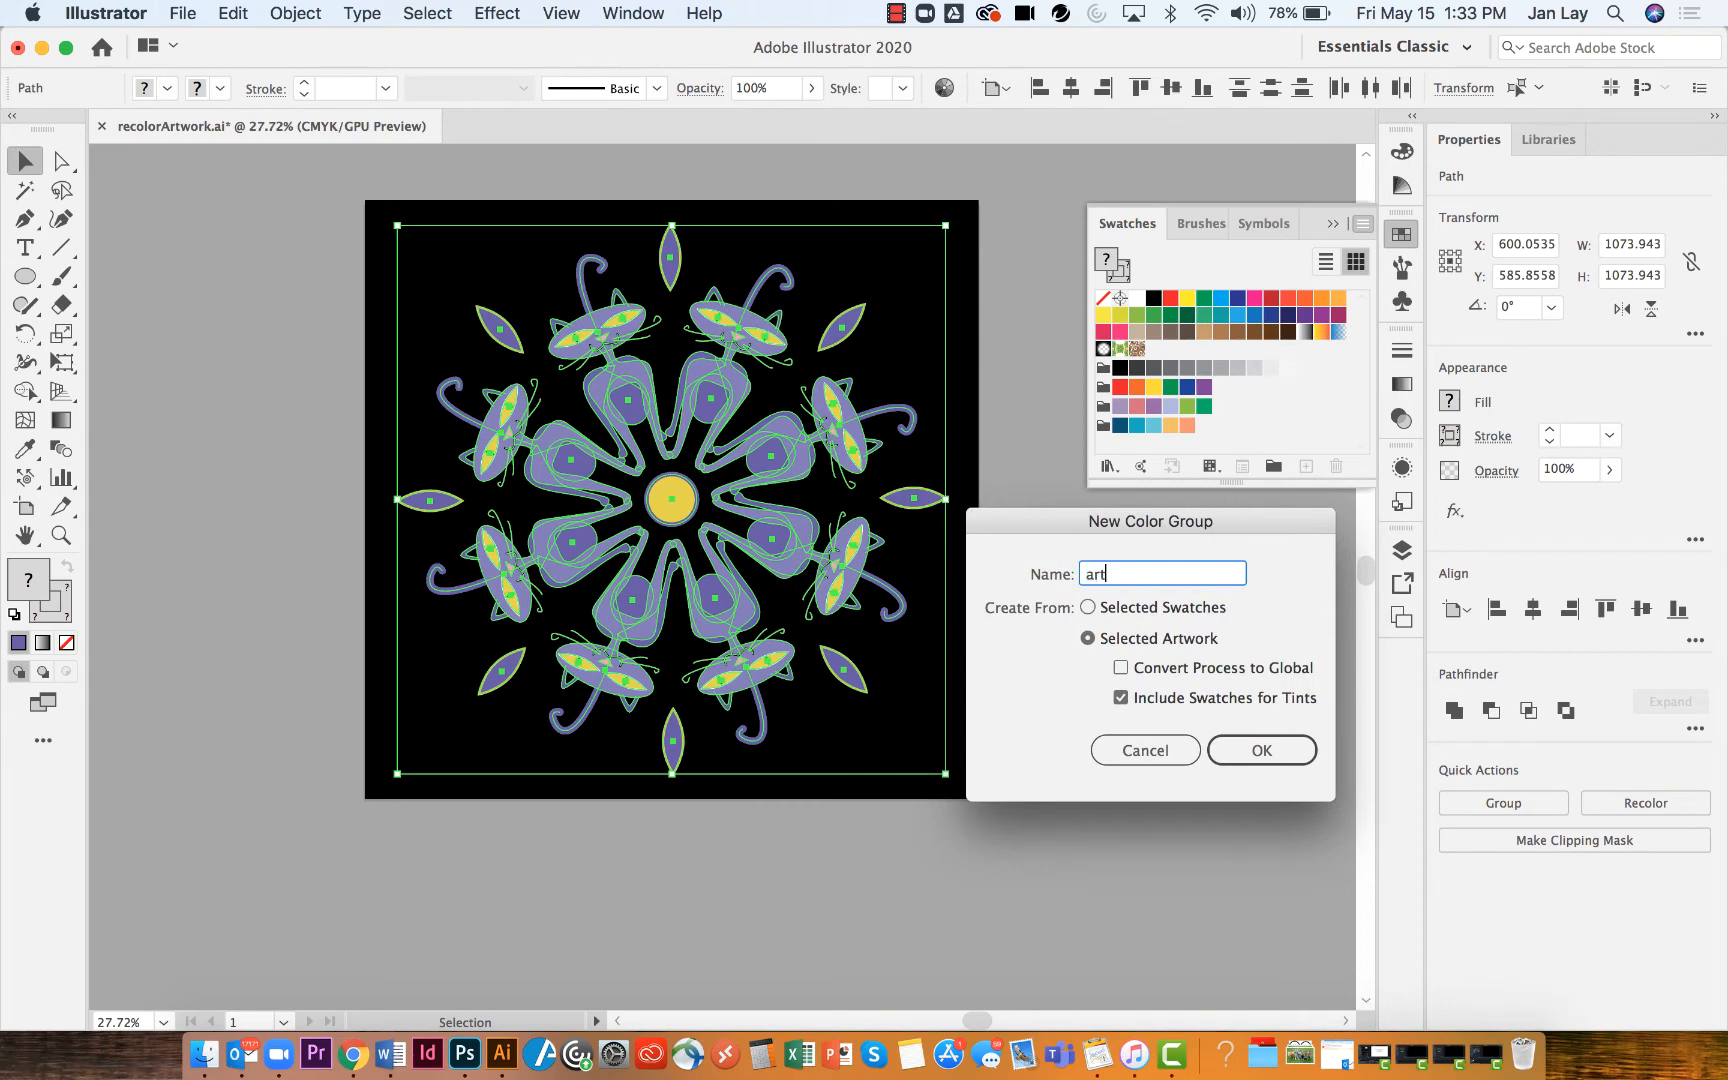
{"action": "type", "text": "work"}
{"action": "key", "text": "Return"}
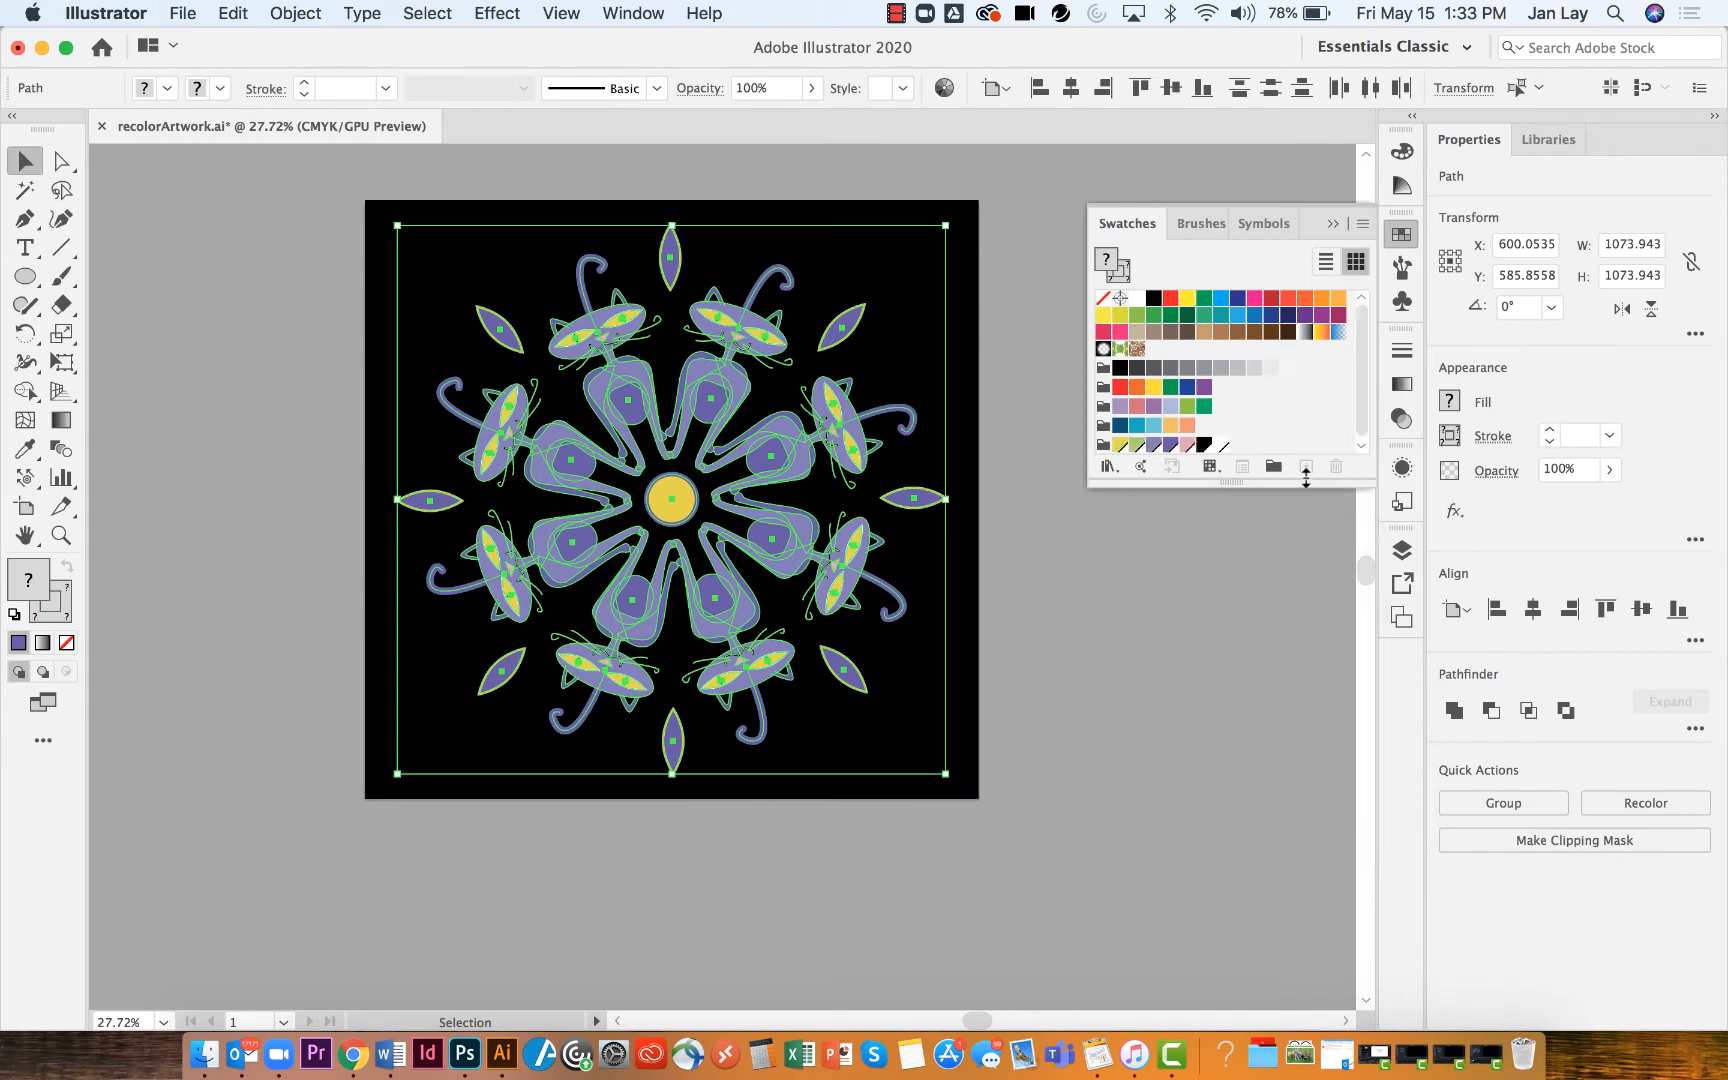
Open the Recolor Artwork dialog for the selected artwork and preview the Grays, Brights, Hydrangea, 图形设计 and artwork color groups
{"action": "left_click_drag", "start_coordinate": [1308, 482], "coordinate": [1319, 535]}
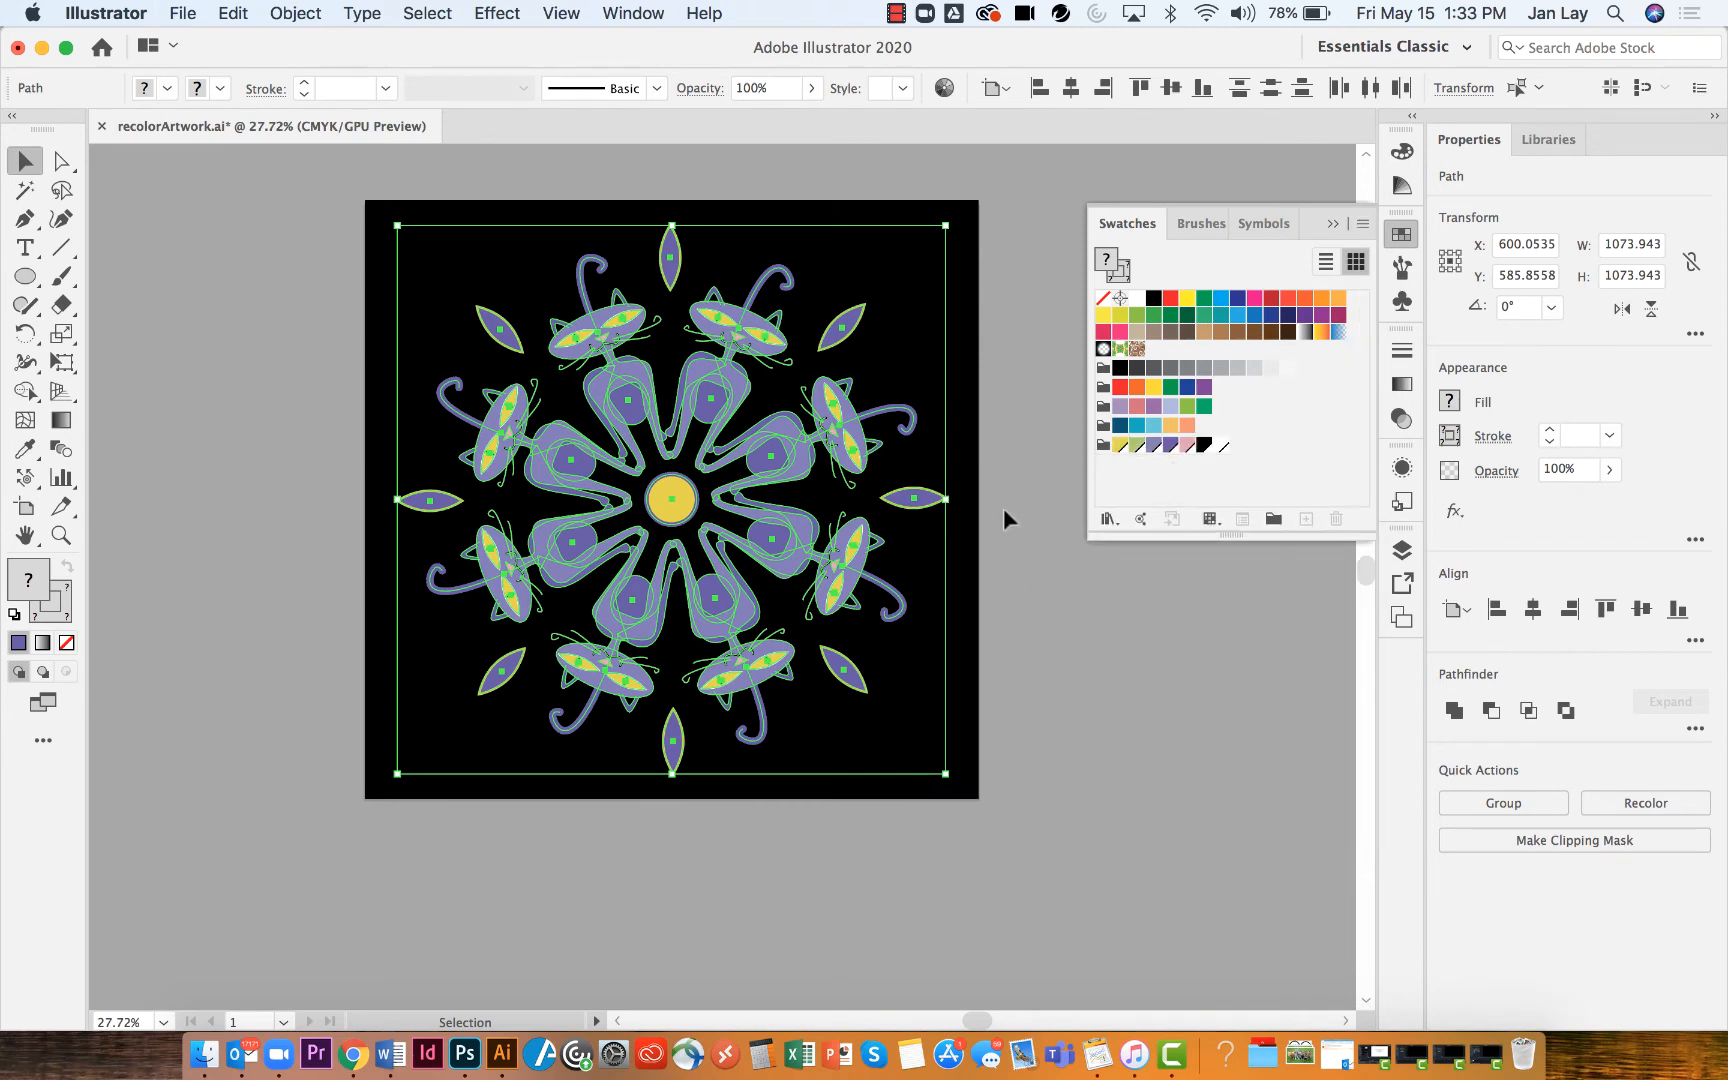
{"action": "left_click", "coordinate": [944, 88]}
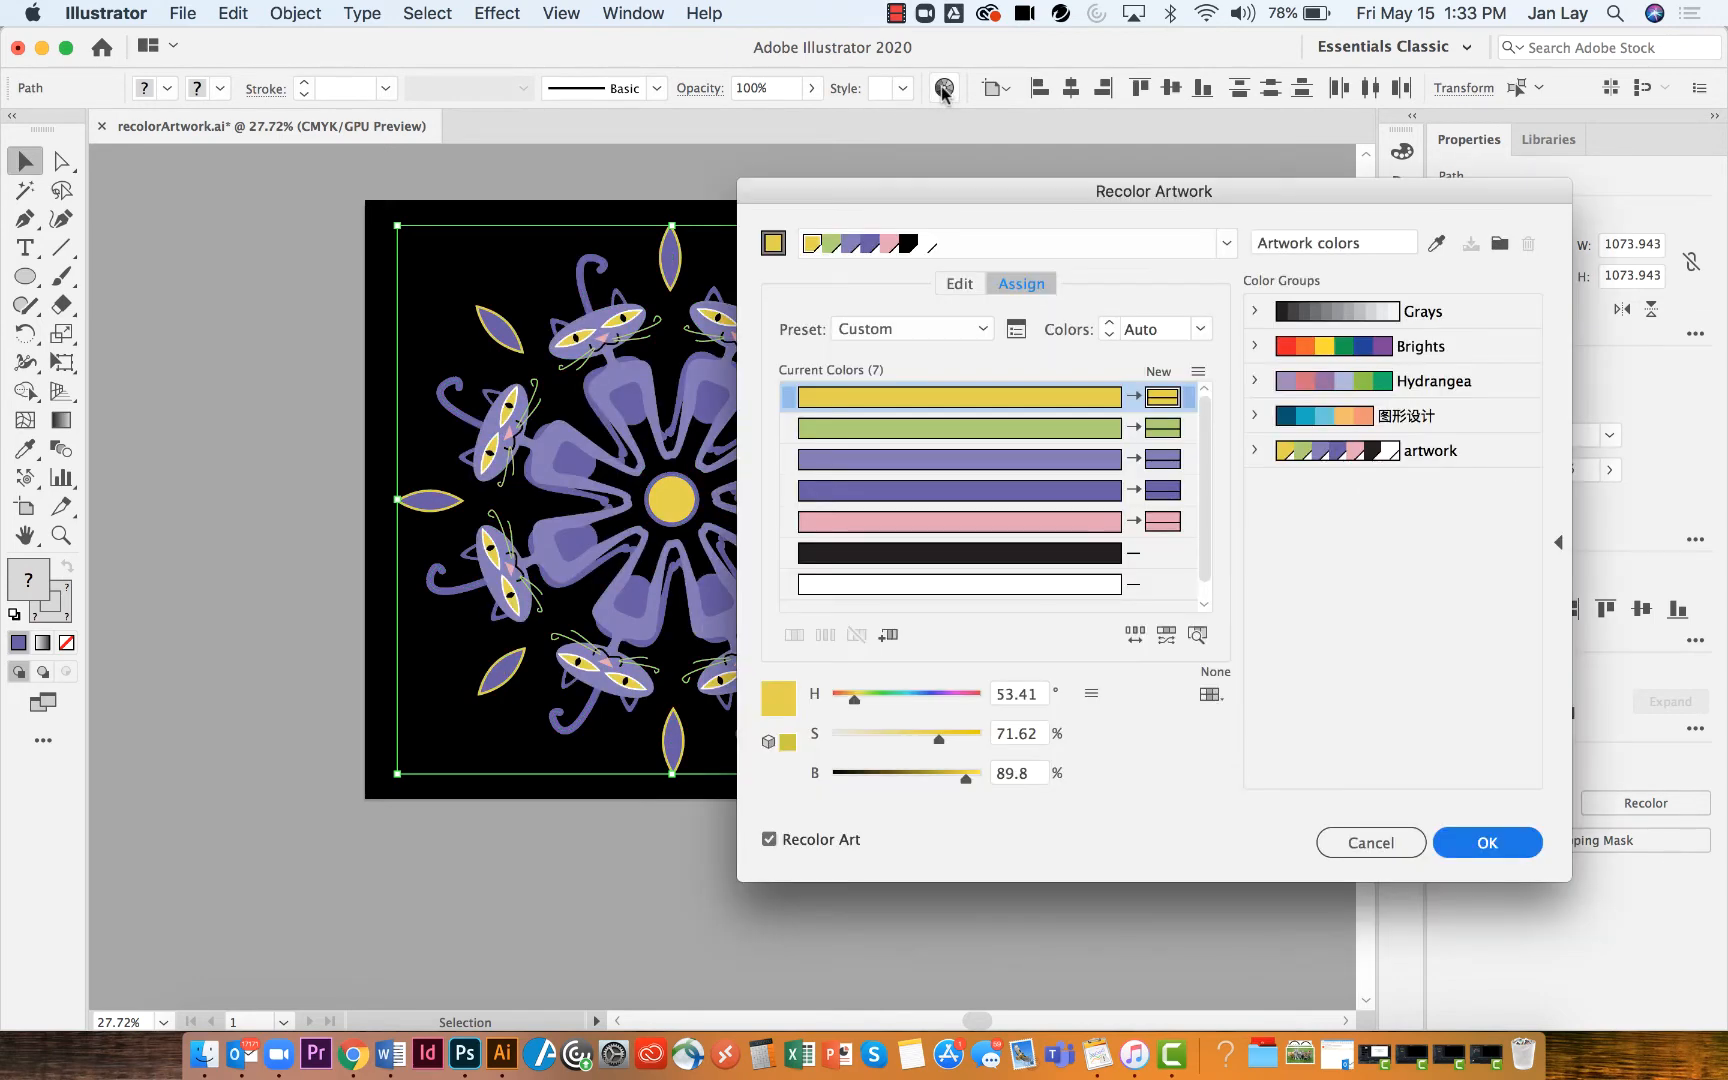
{"action": "left_click_drag", "start_coordinate": [839, 199], "coordinate": [1047, 195]}
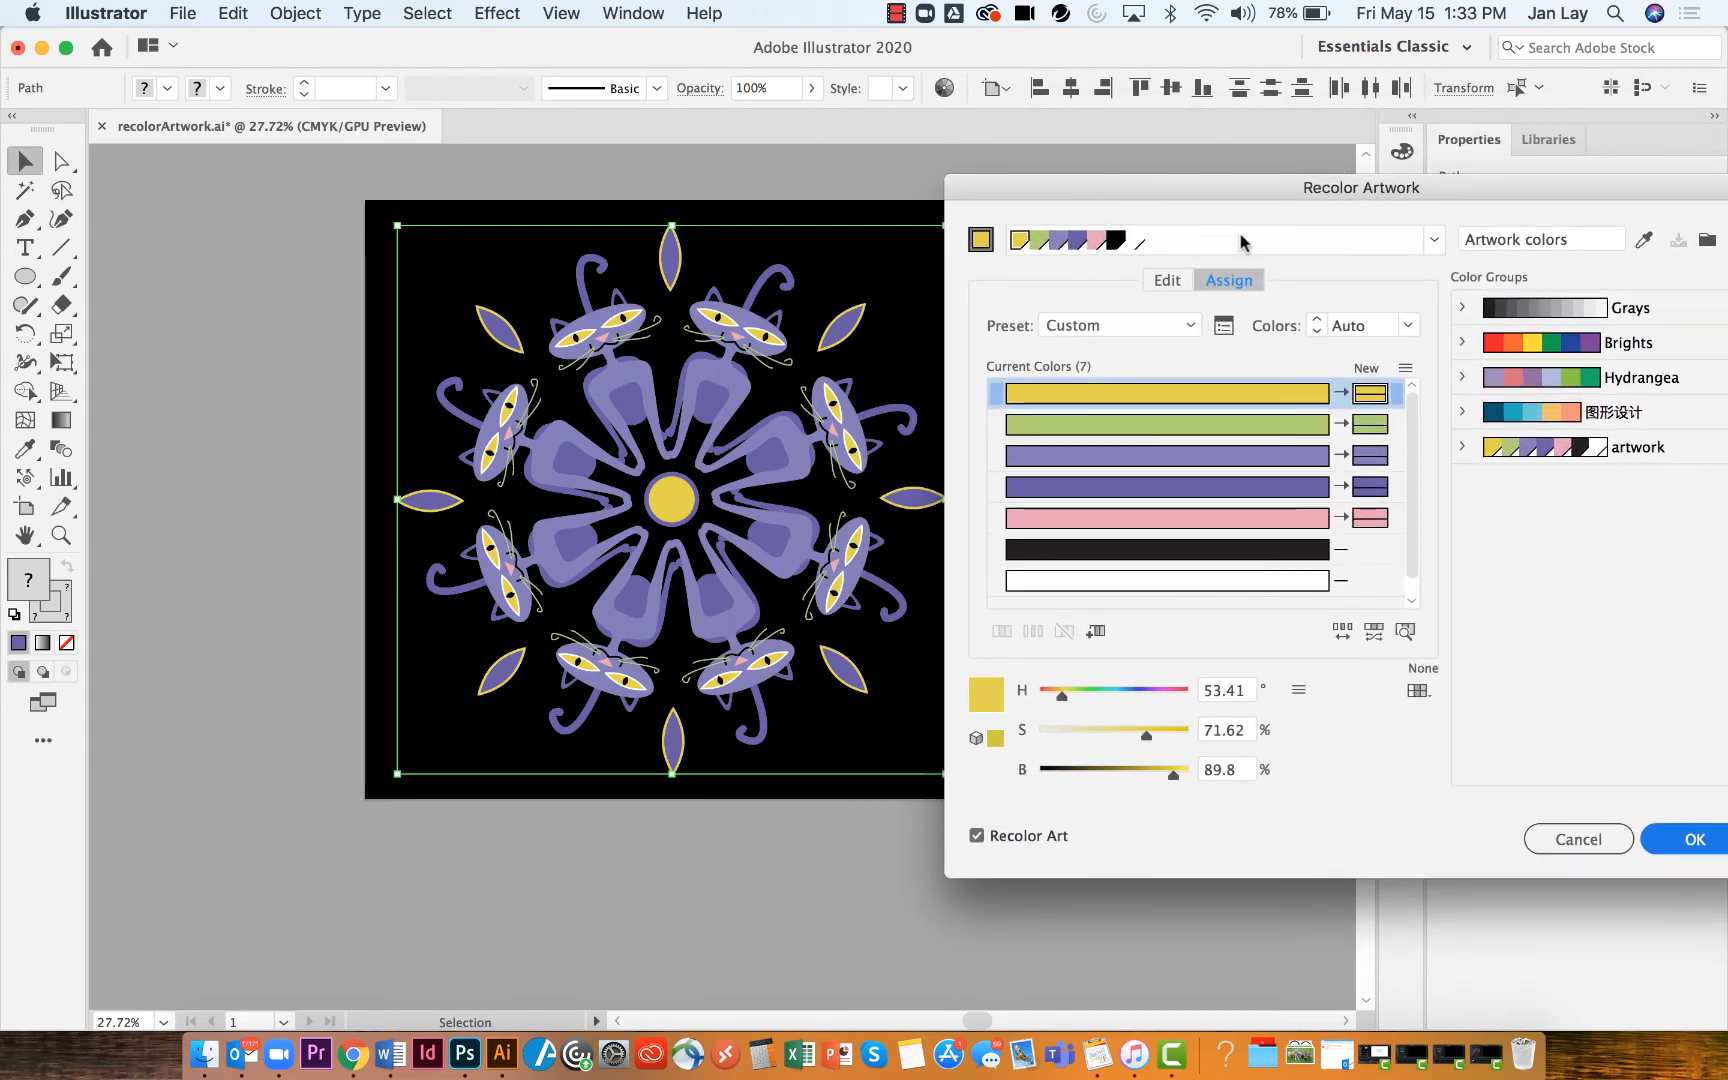
{"action": "left_click", "coordinate": [1559, 307]}
{"action": "left_click", "coordinate": [1543, 345]}
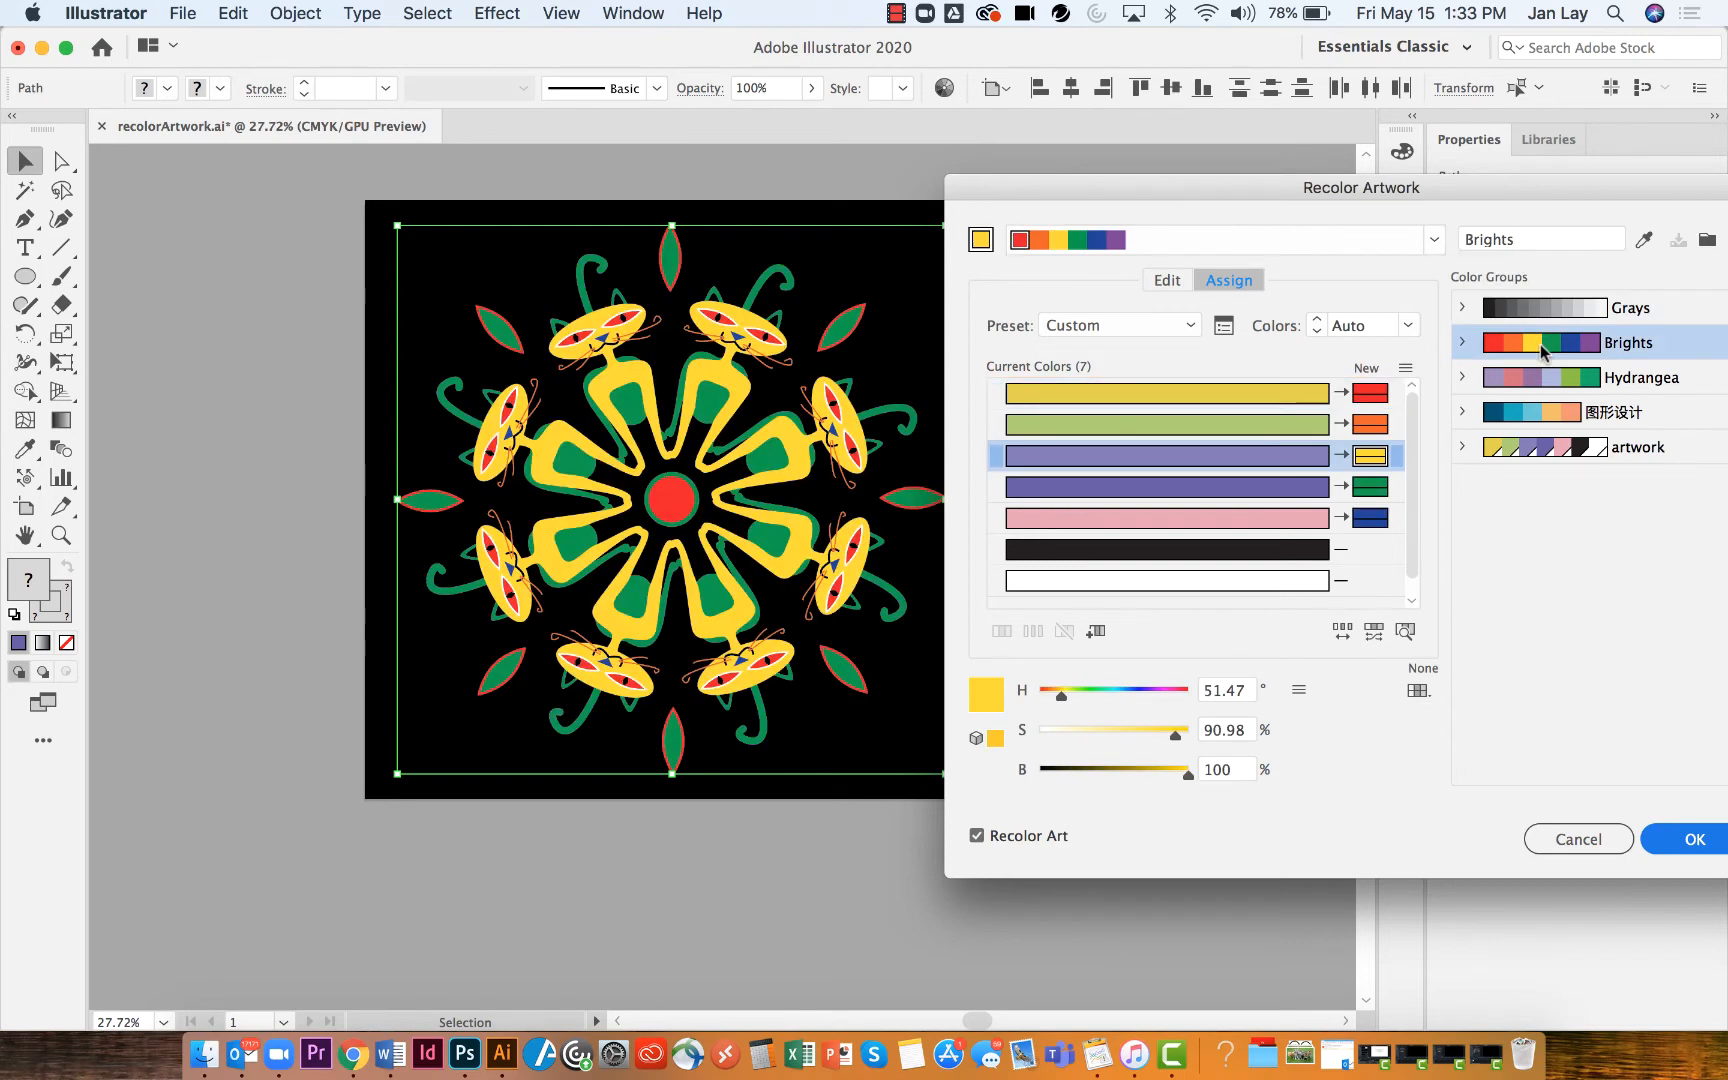
{"action": "left_click", "coordinate": [1544, 380]}
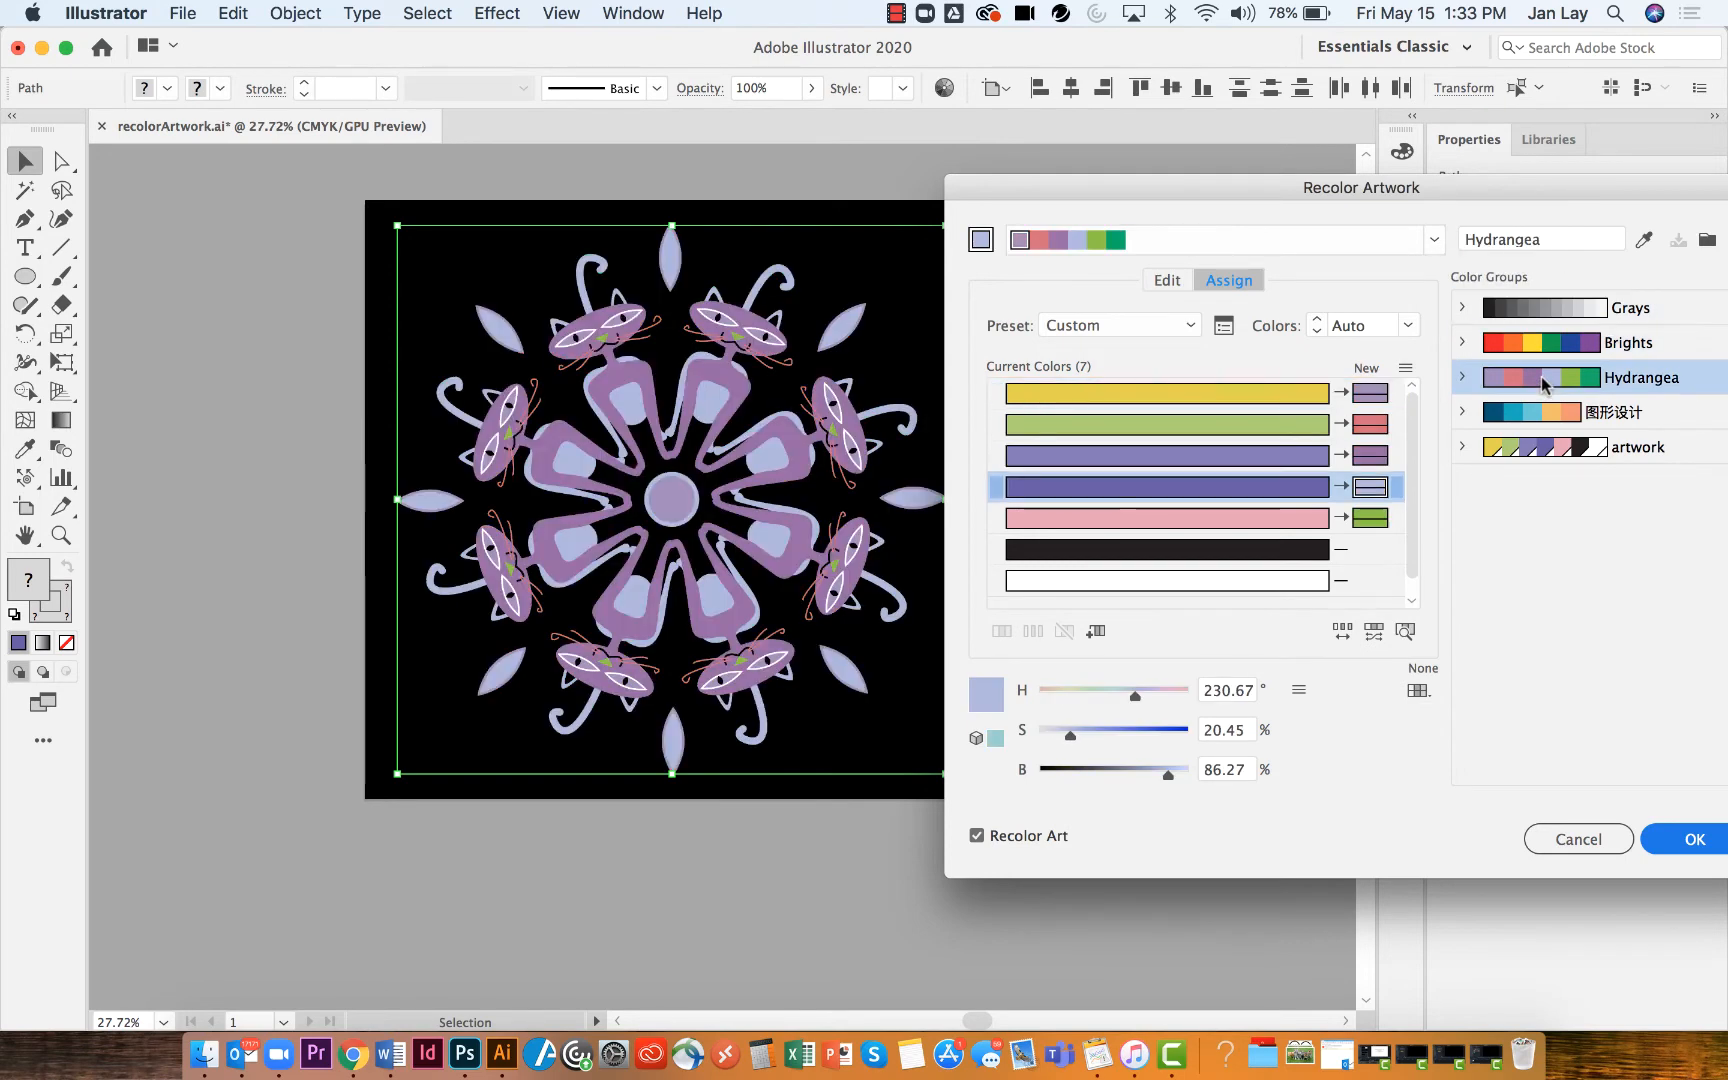
{"action": "left_click", "coordinate": [1532, 417]}
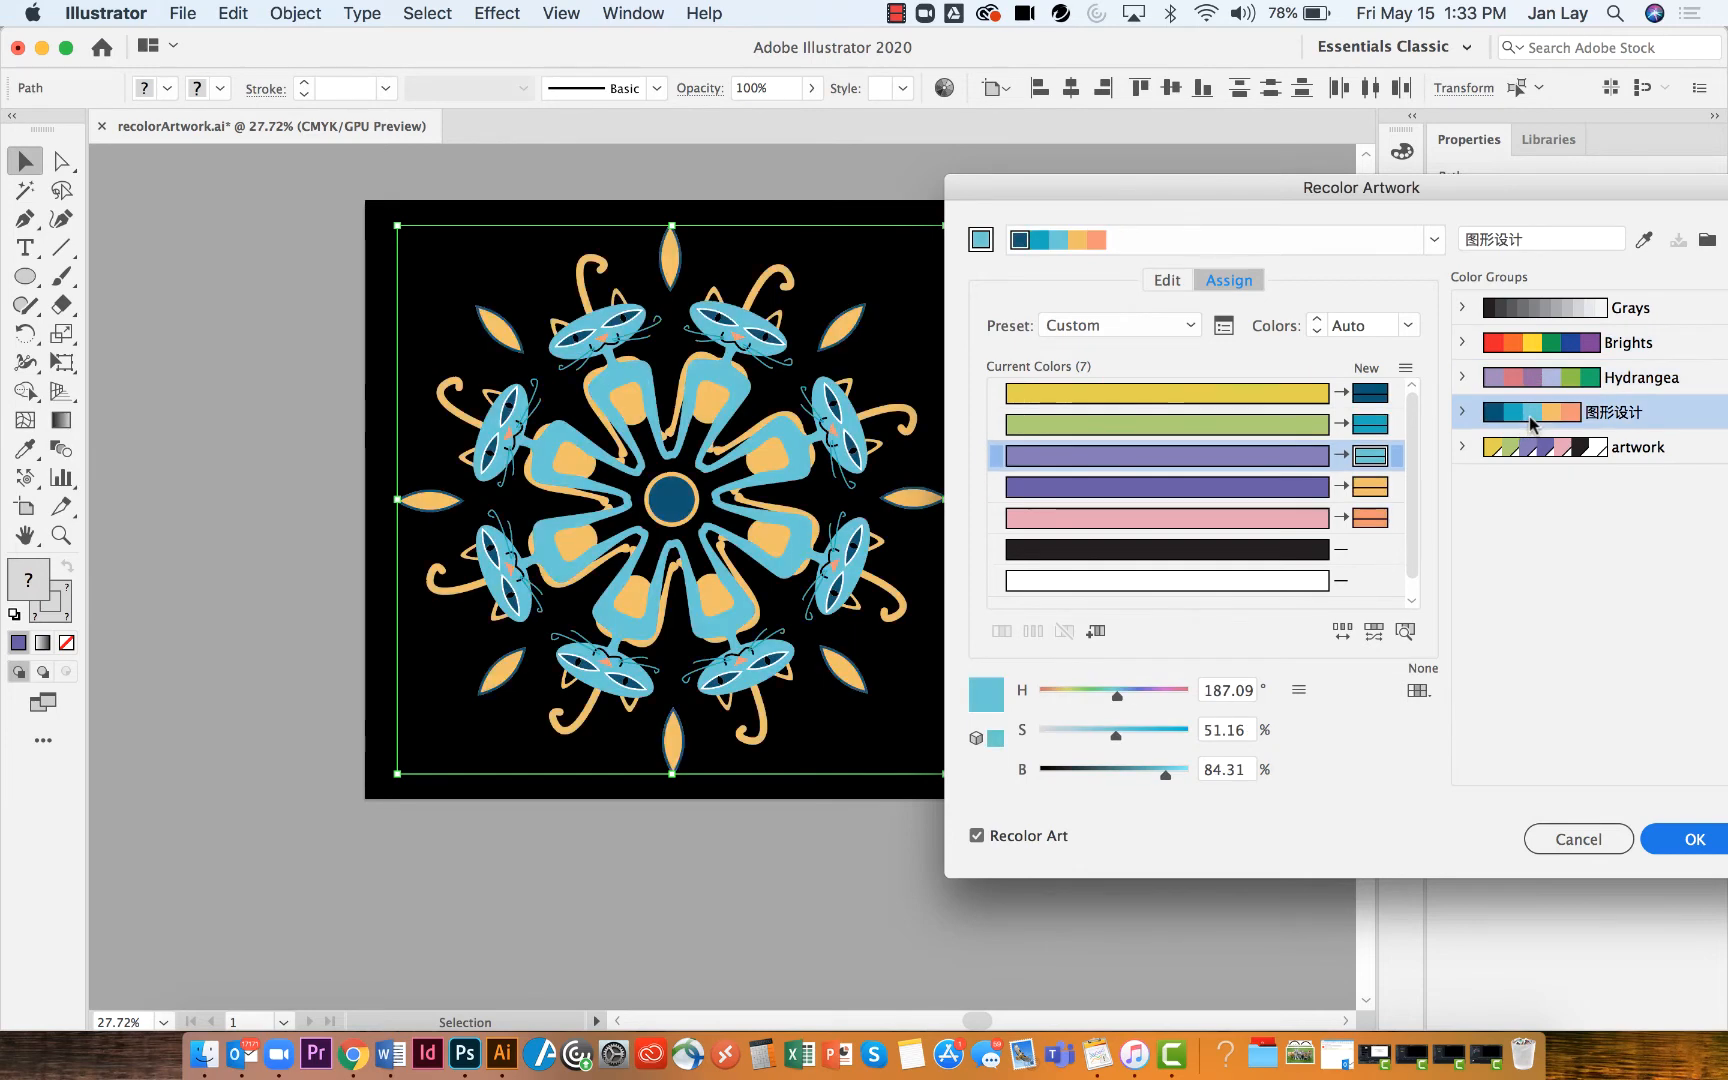
{"action": "left_click", "coordinate": [1535, 452]}
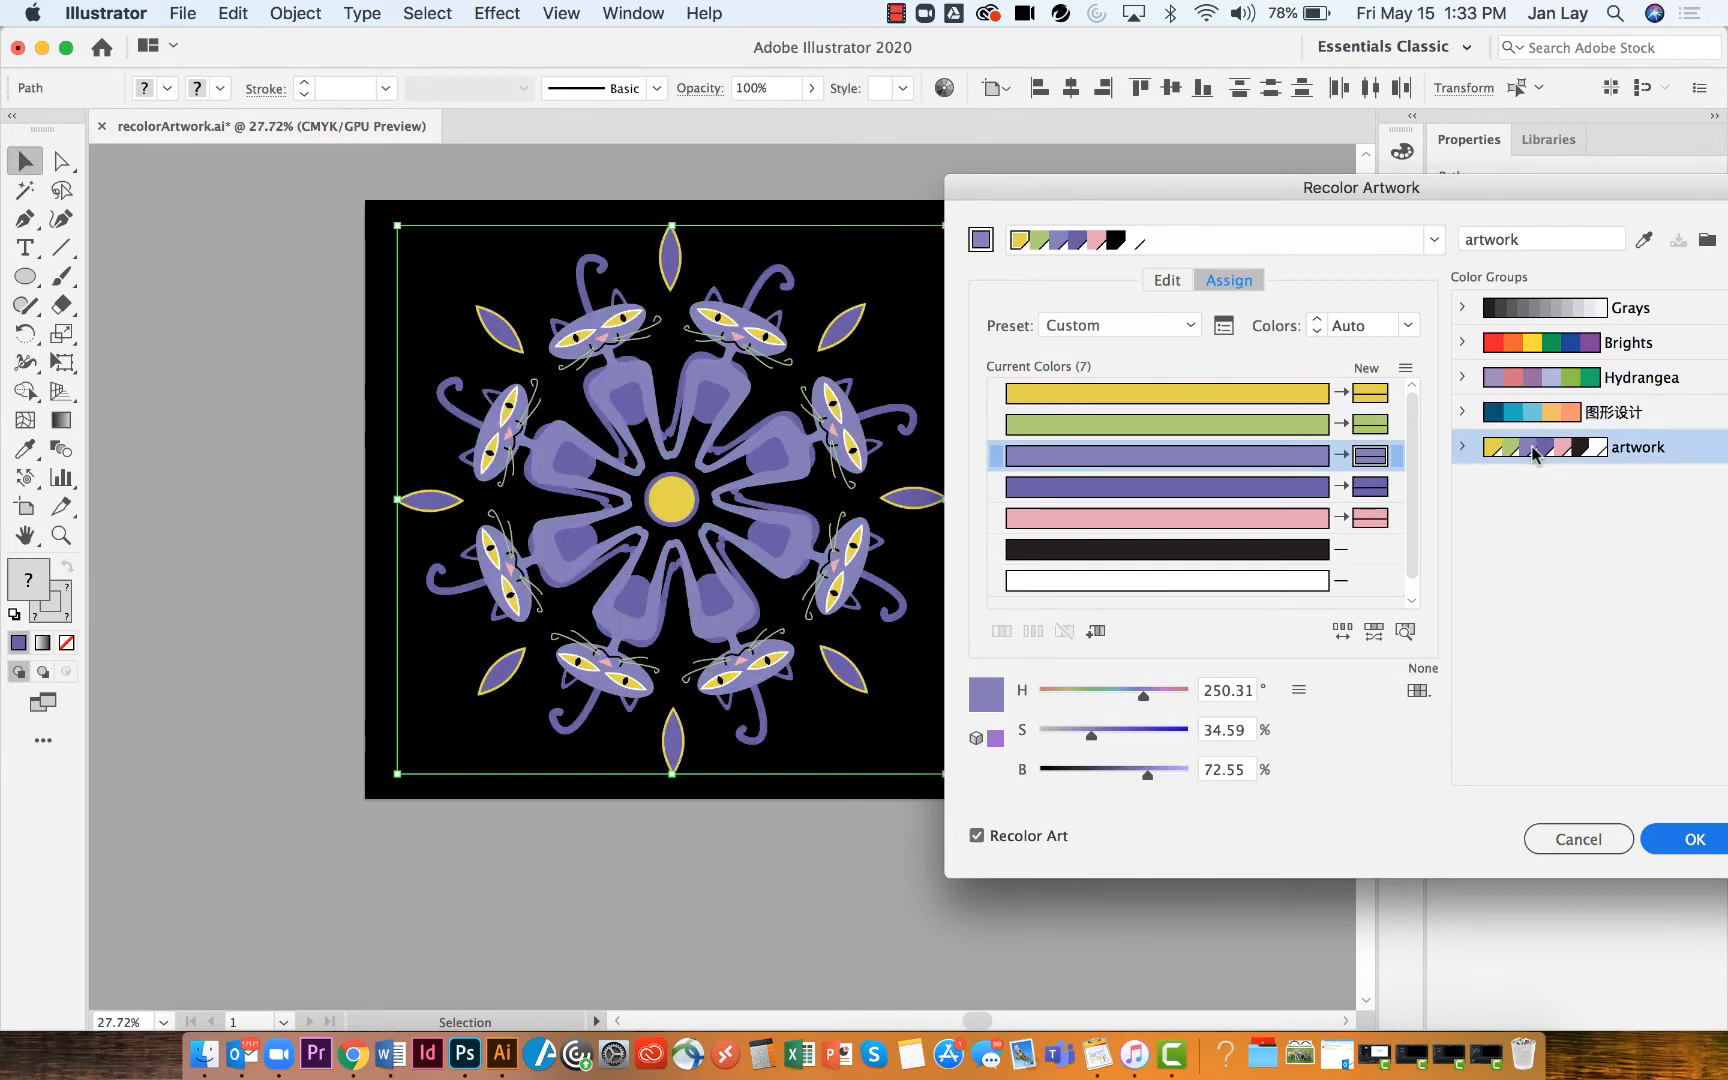
{"action": "left_click", "coordinate": [1528, 378]}
Reload the artwork colors, apply the 图形设计 group and swap the second and third new colors
{"action": "left_click", "coordinate": [1643, 240]}
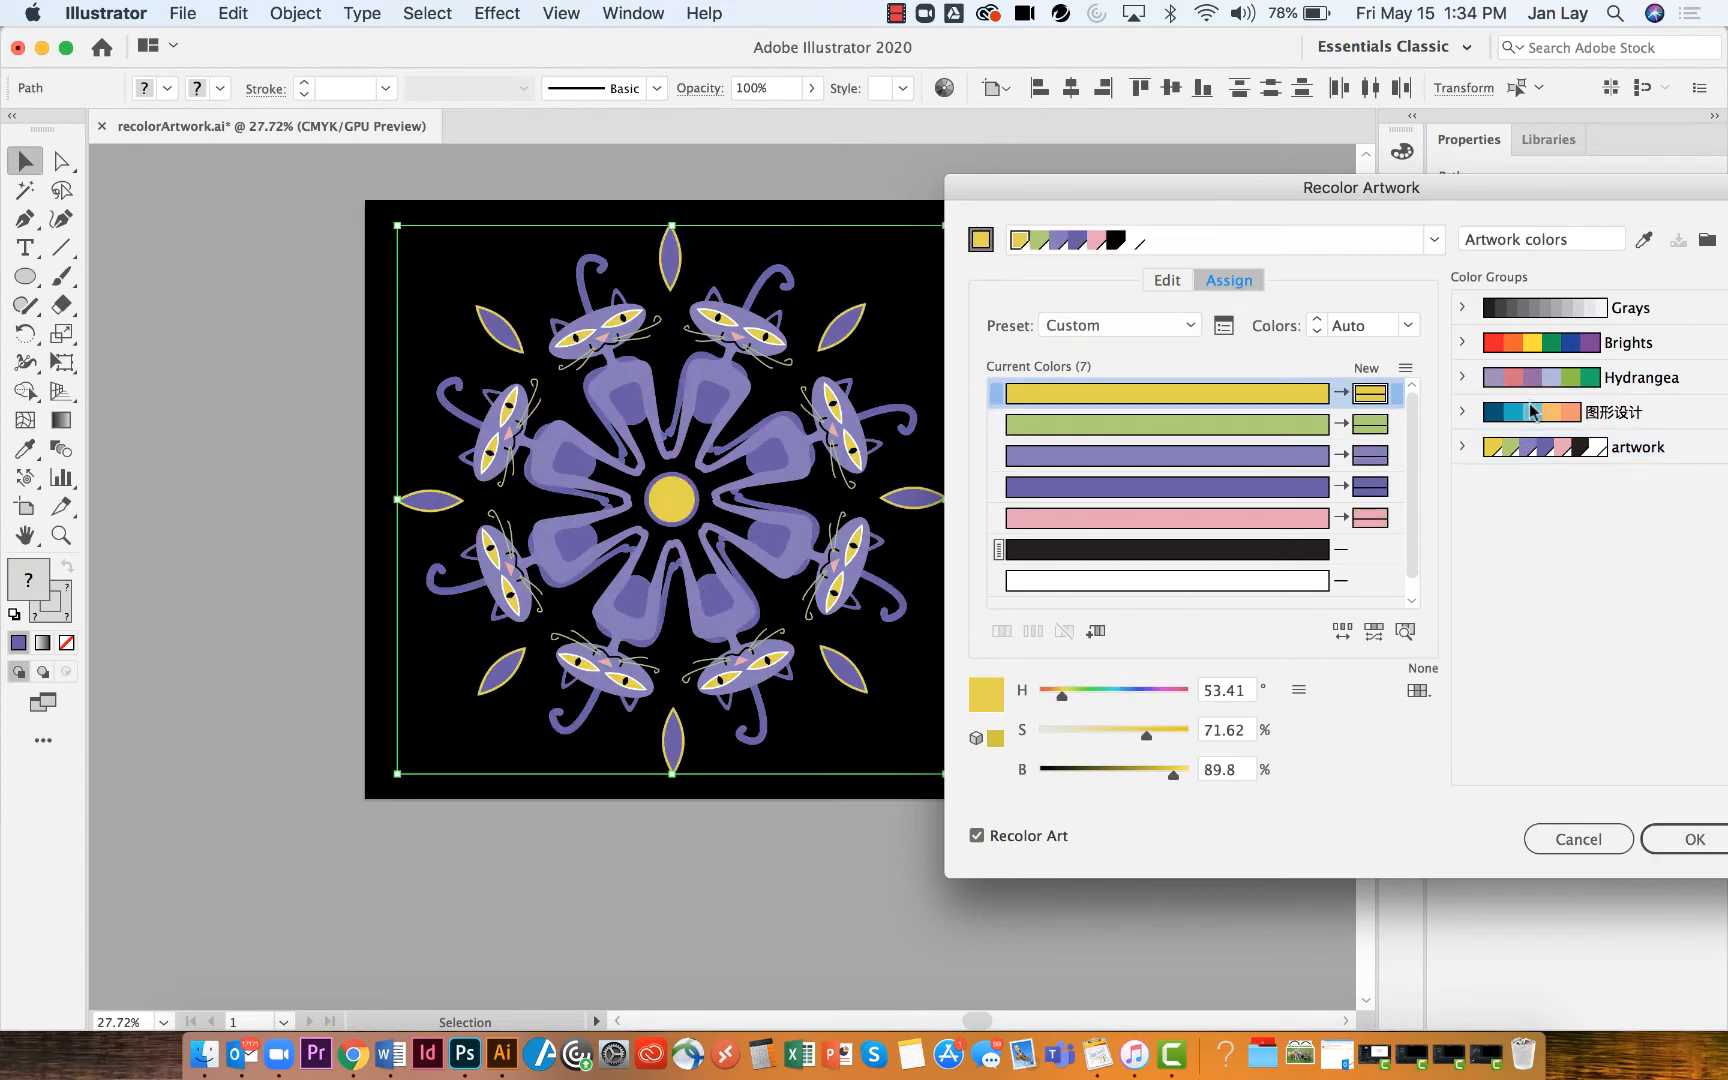
{"action": "left_click", "coordinate": [1532, 415]}
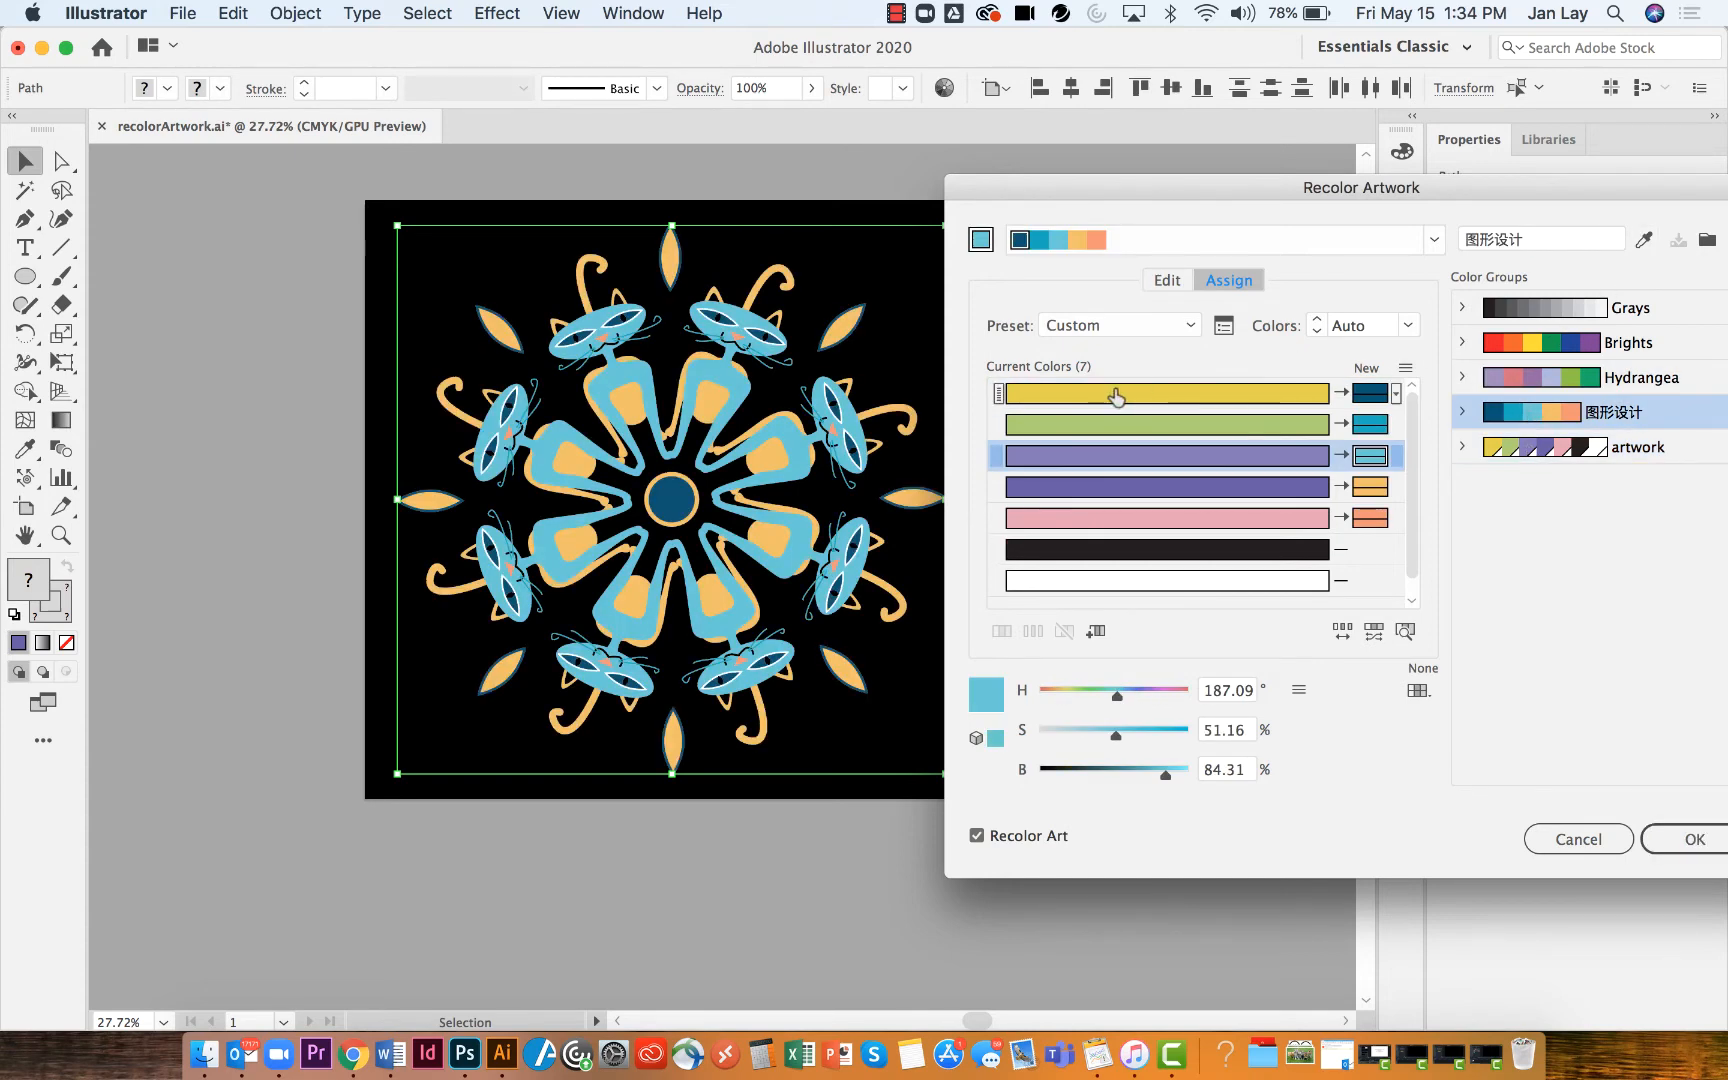
{"action": "left_click", "coordinate": [1371, 427]}
{"action": "mouse_move", "coordinate": [1371, 428]}
{"action": "left_mouse_down"}
{"action": "mouse_move", "coordinate": [1371, 484]}
{"action": "mouse_move", "coordinate": [1372, 462]}
{"action": "left_mouse_up"}
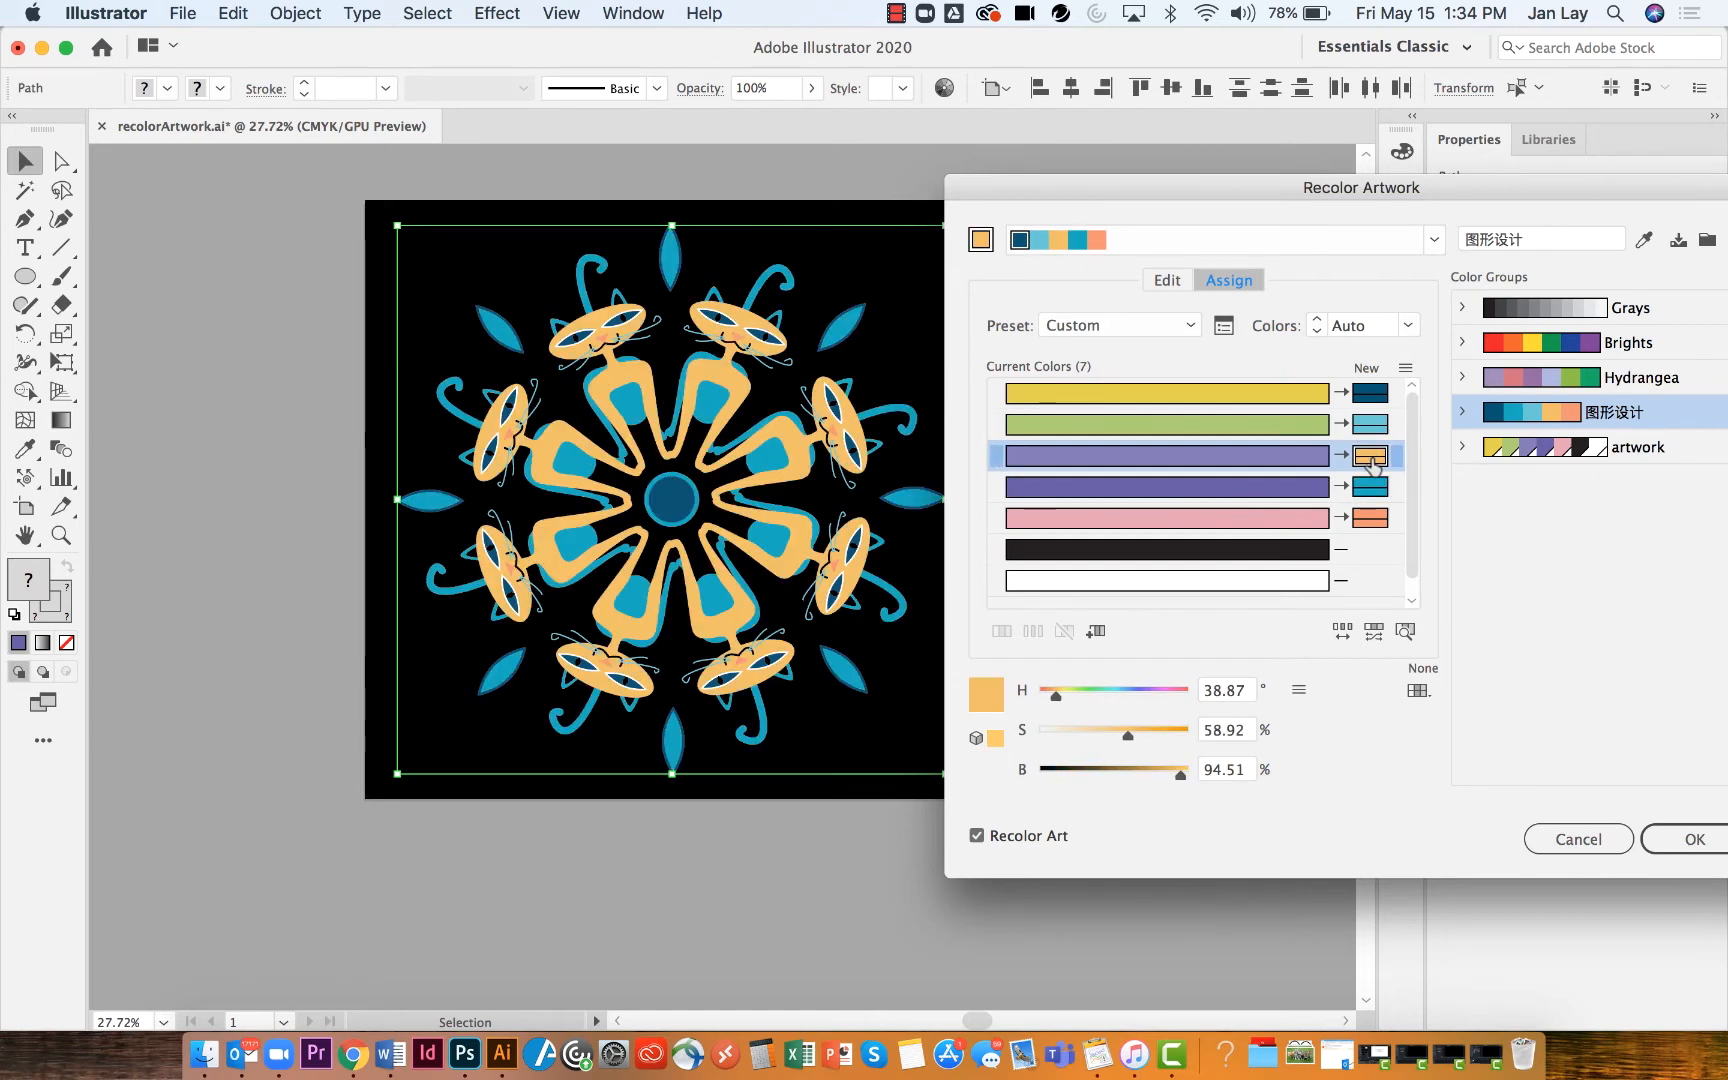
Randomly change the color order of the assigned colors several times
{"action": "left_click", "coordinate": [1341, 632]}
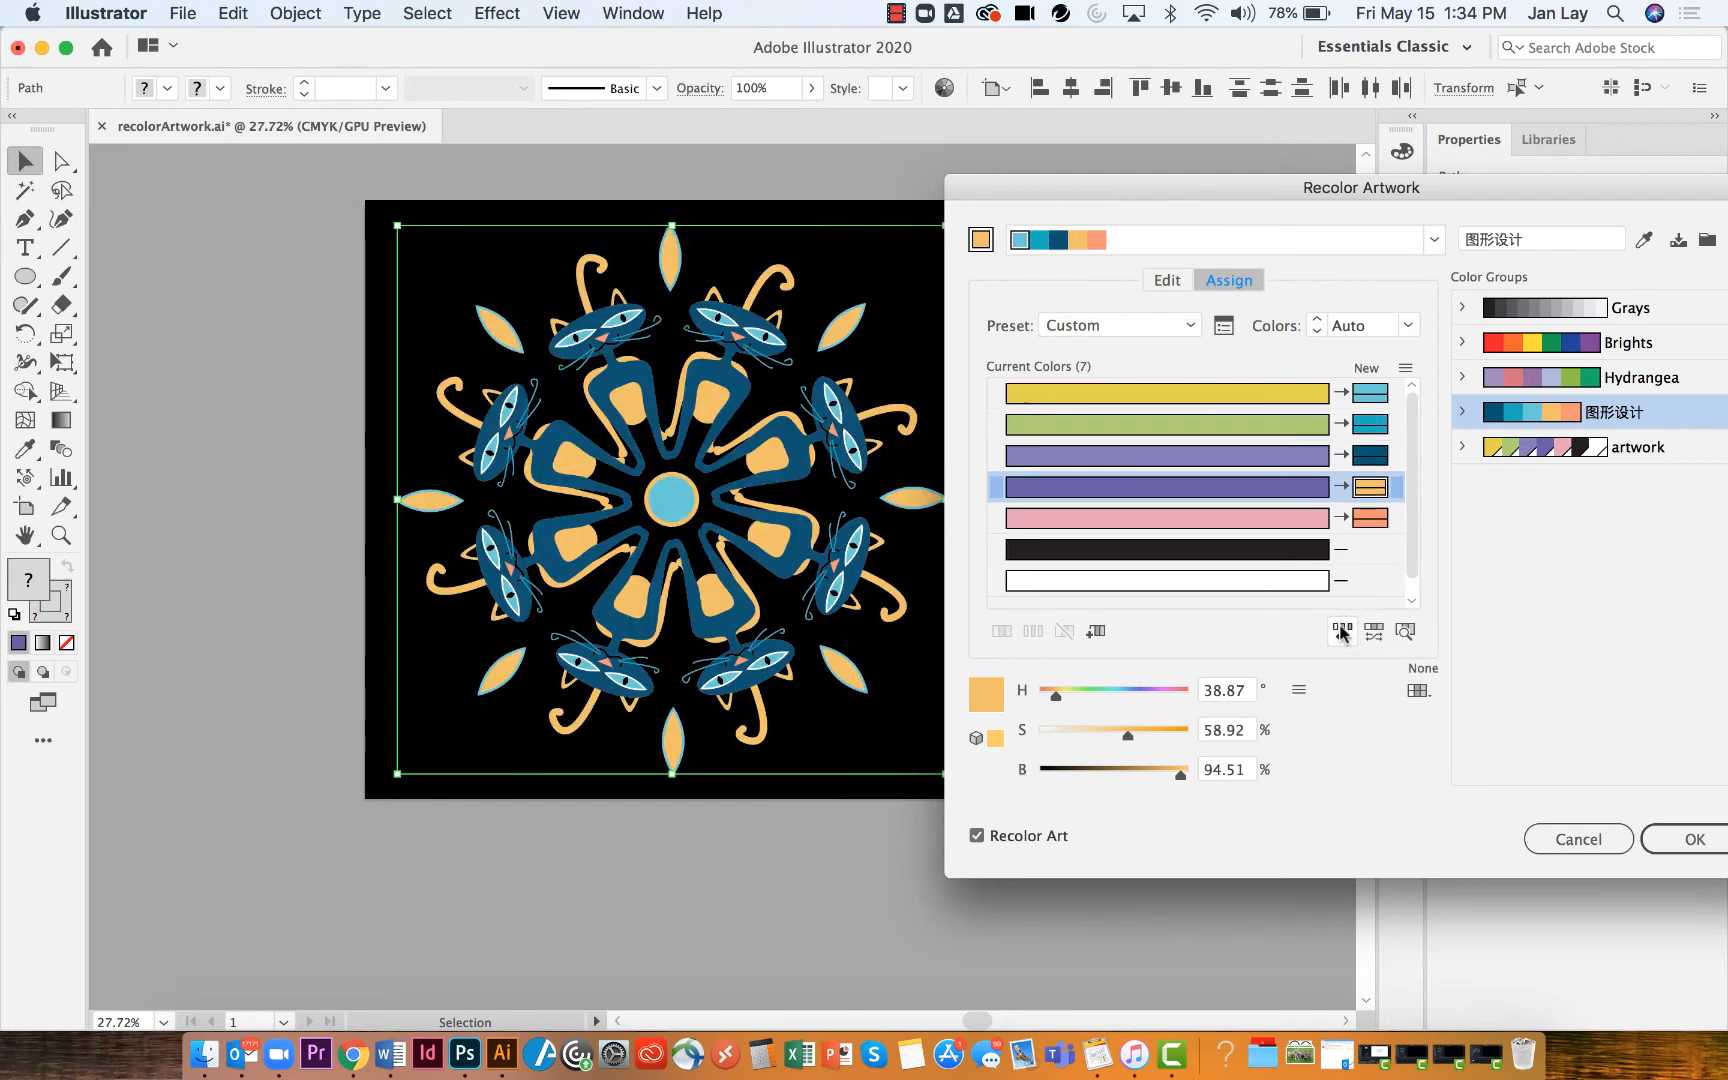
{"action": "left_click", "coordinate": [1341, 632]}
{"action": "left_click", "coordinate": [1341, 632]}
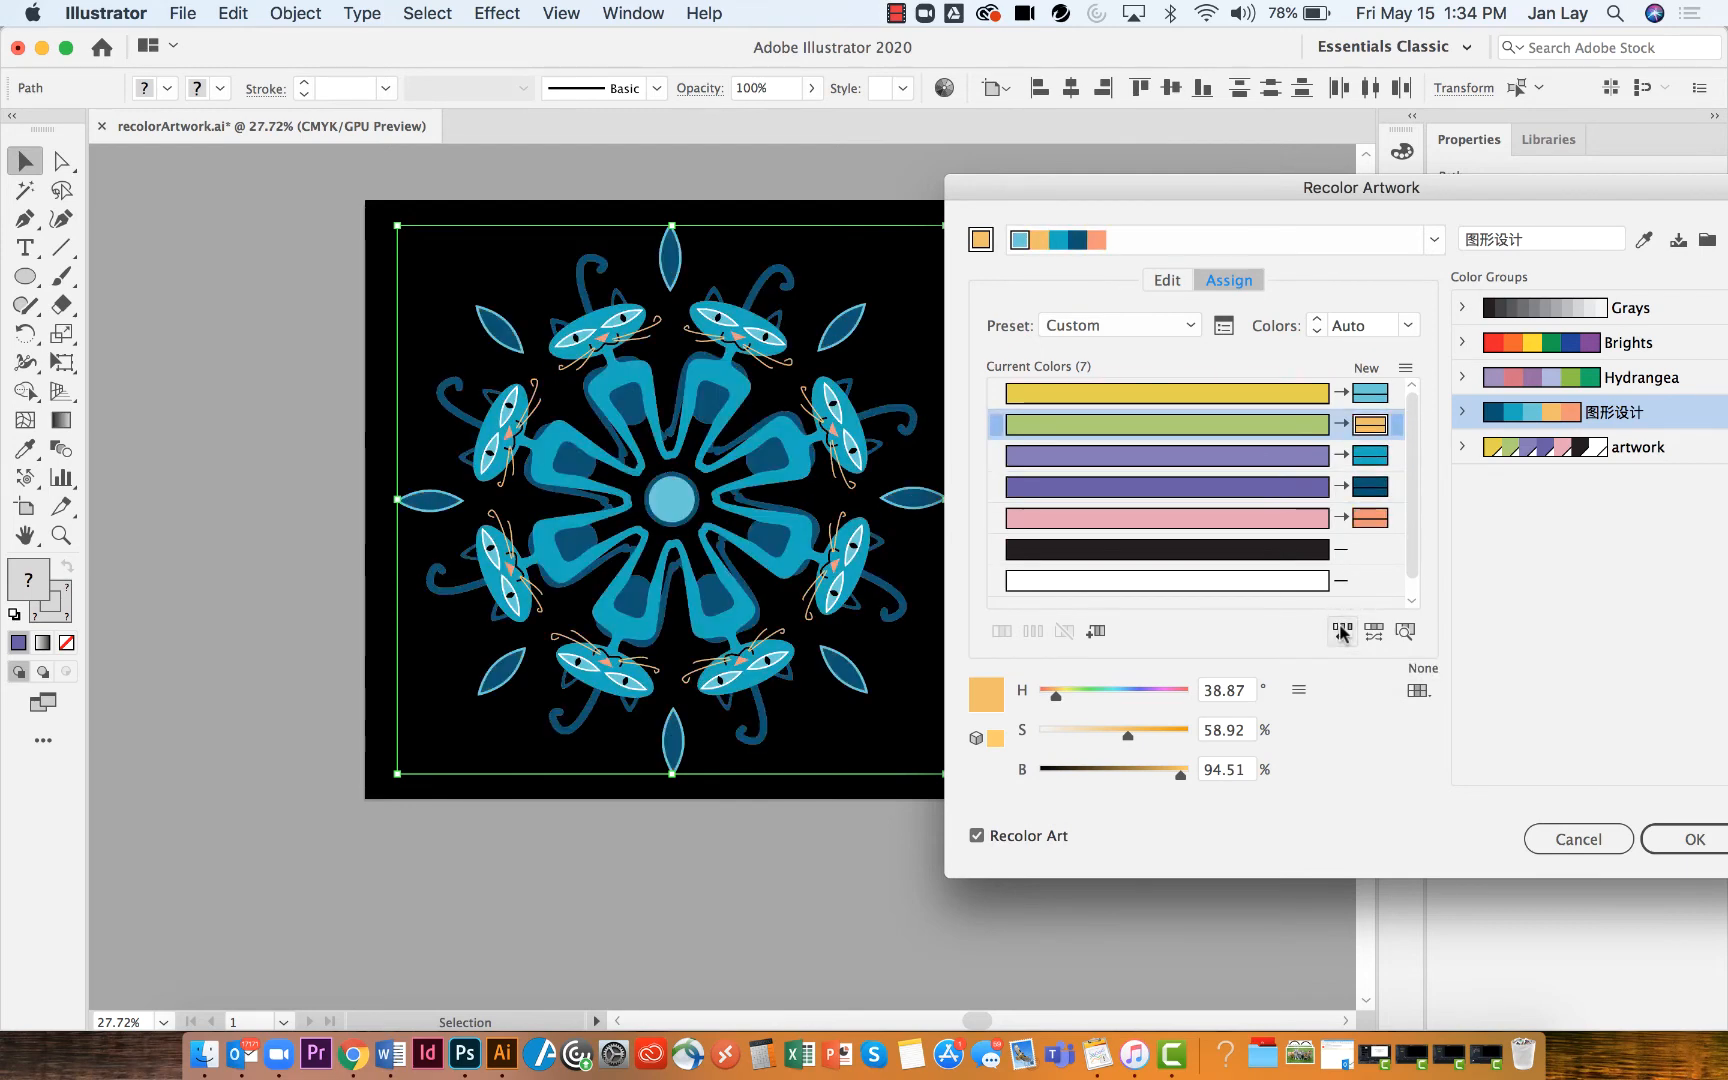
{"action": "left_click", "coordinate": [1341, 632]}
{"action": "left_click", "coordinate": [1341, 632]}
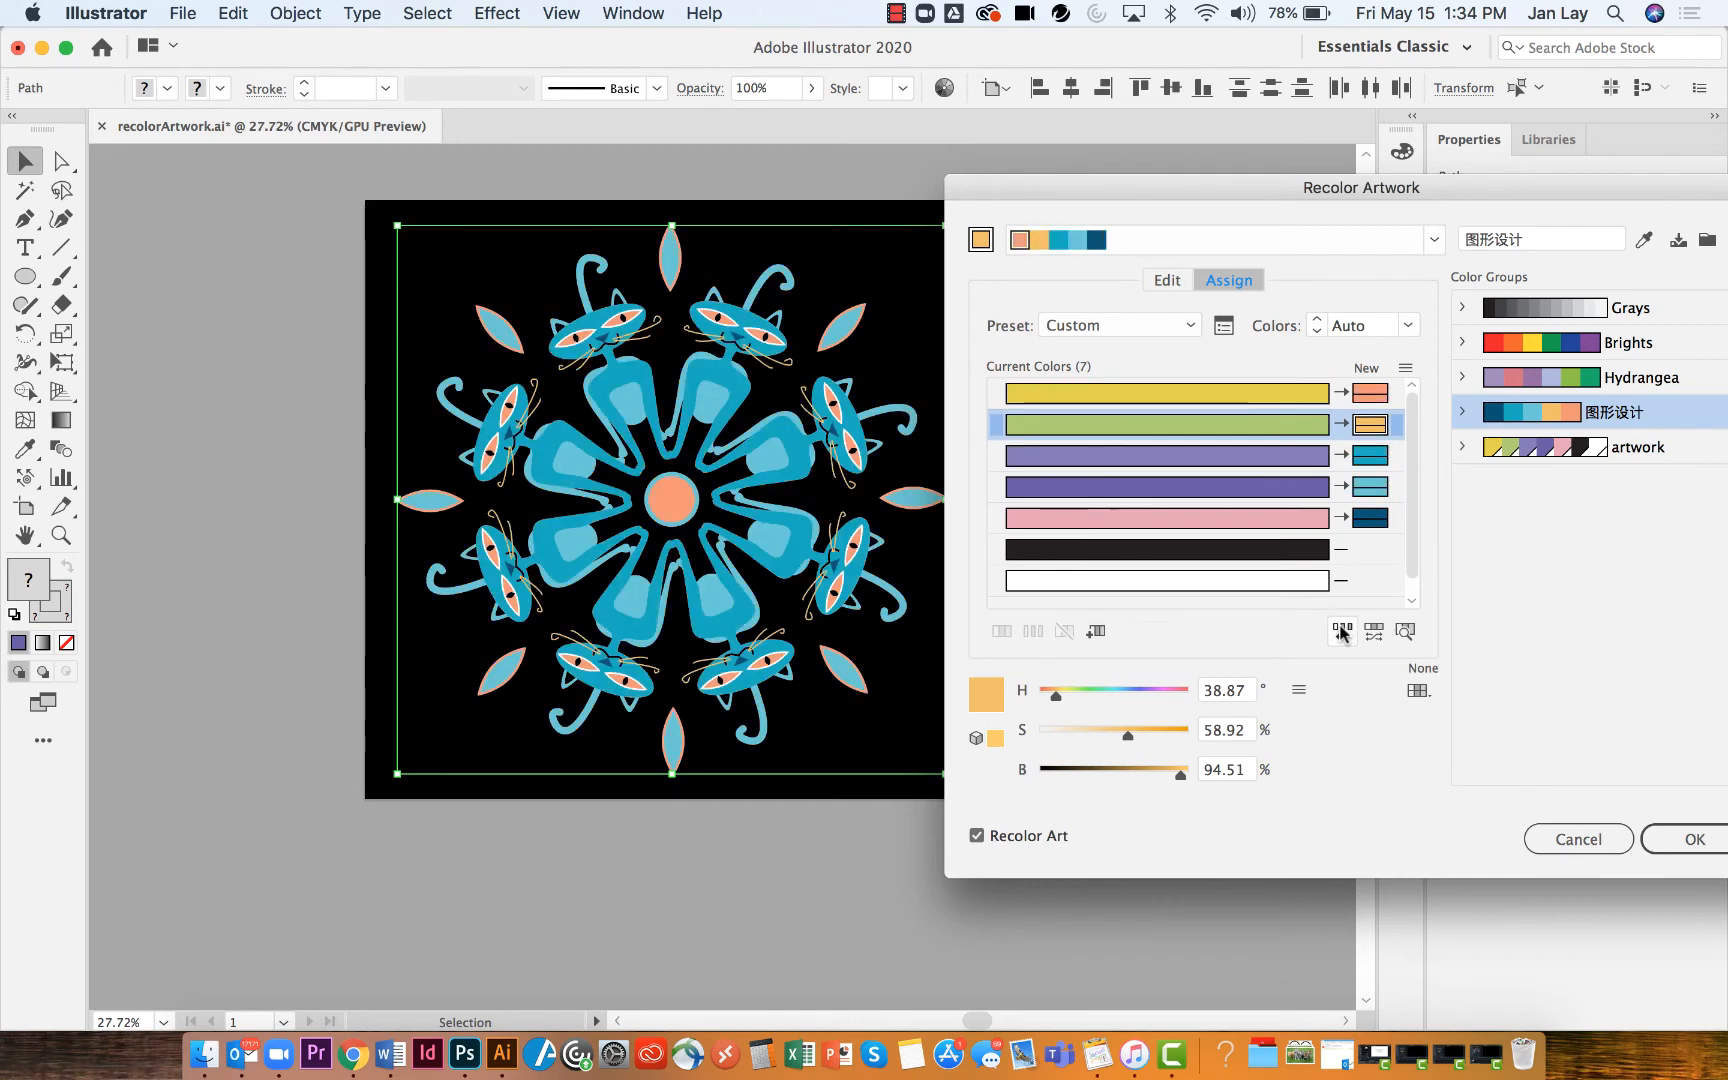
{"action": "left_click", "coordinate": [1341, 632]}
{"action": "left_click", "coordinate": [1341, 632]}
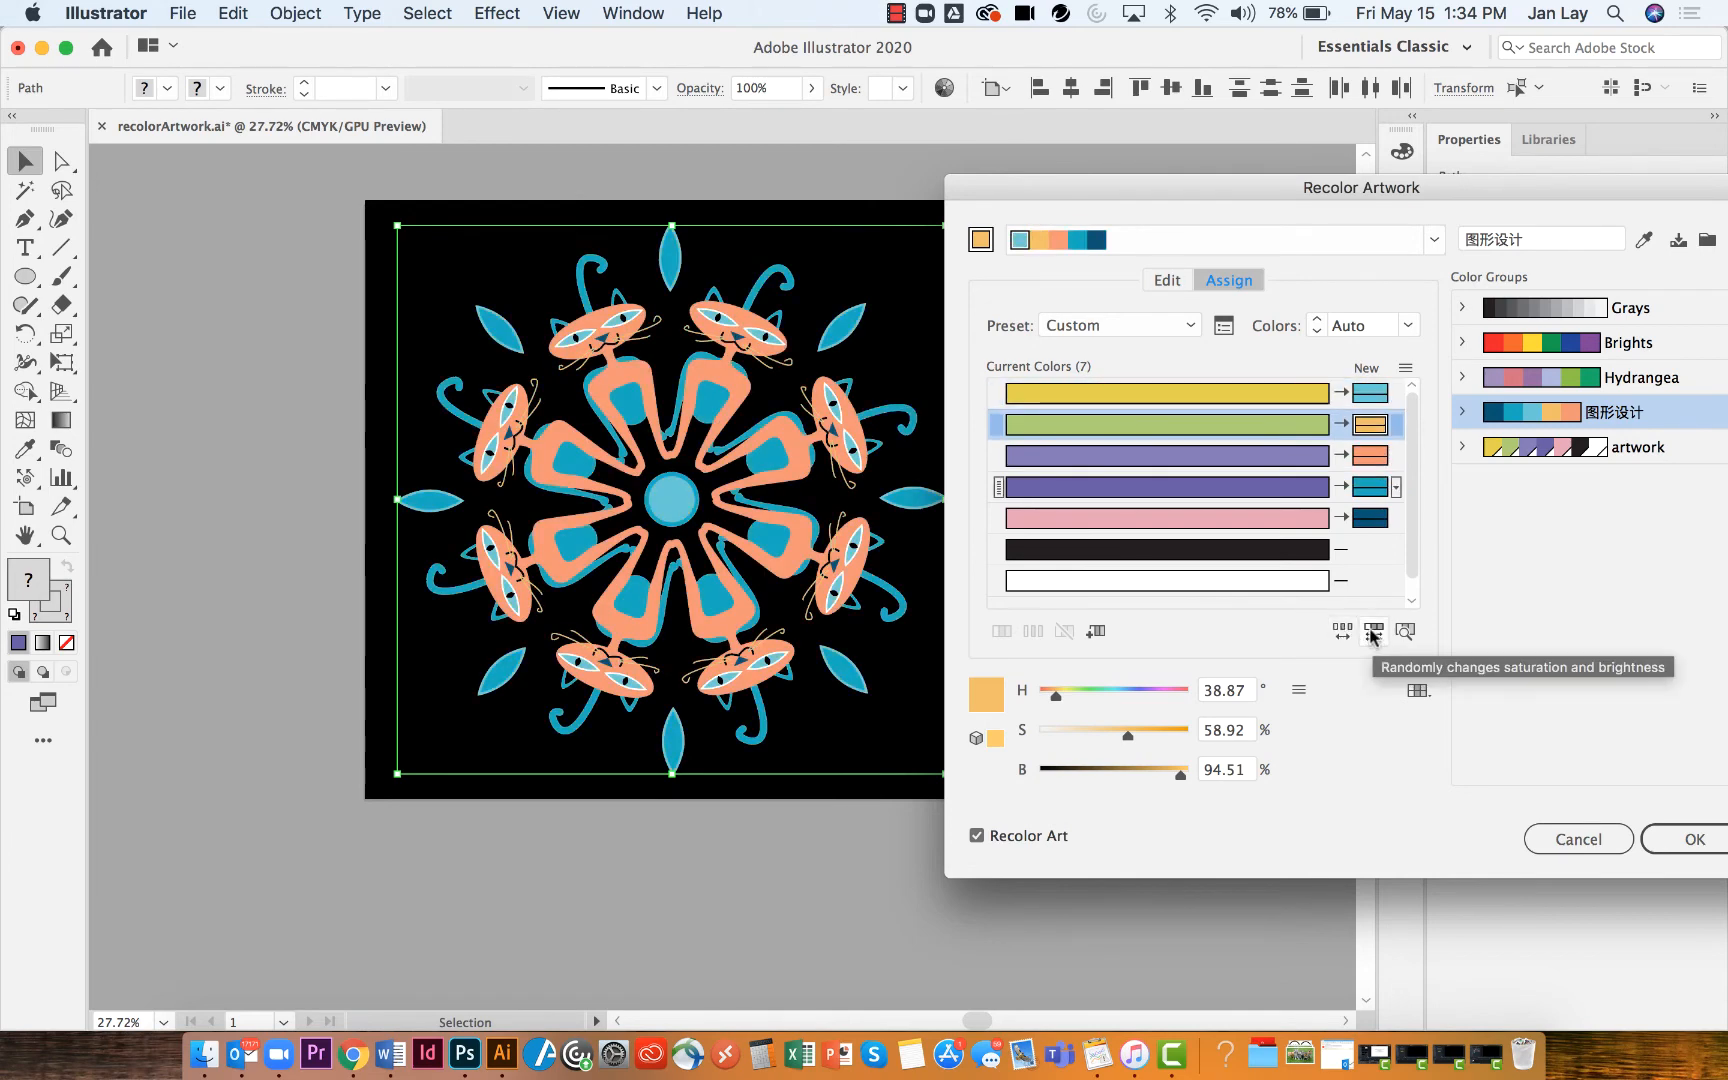
Randomly change the saturation and brightness of the assigned colors several times
{"action": "left_click", "coordinate": [1373, 632]}
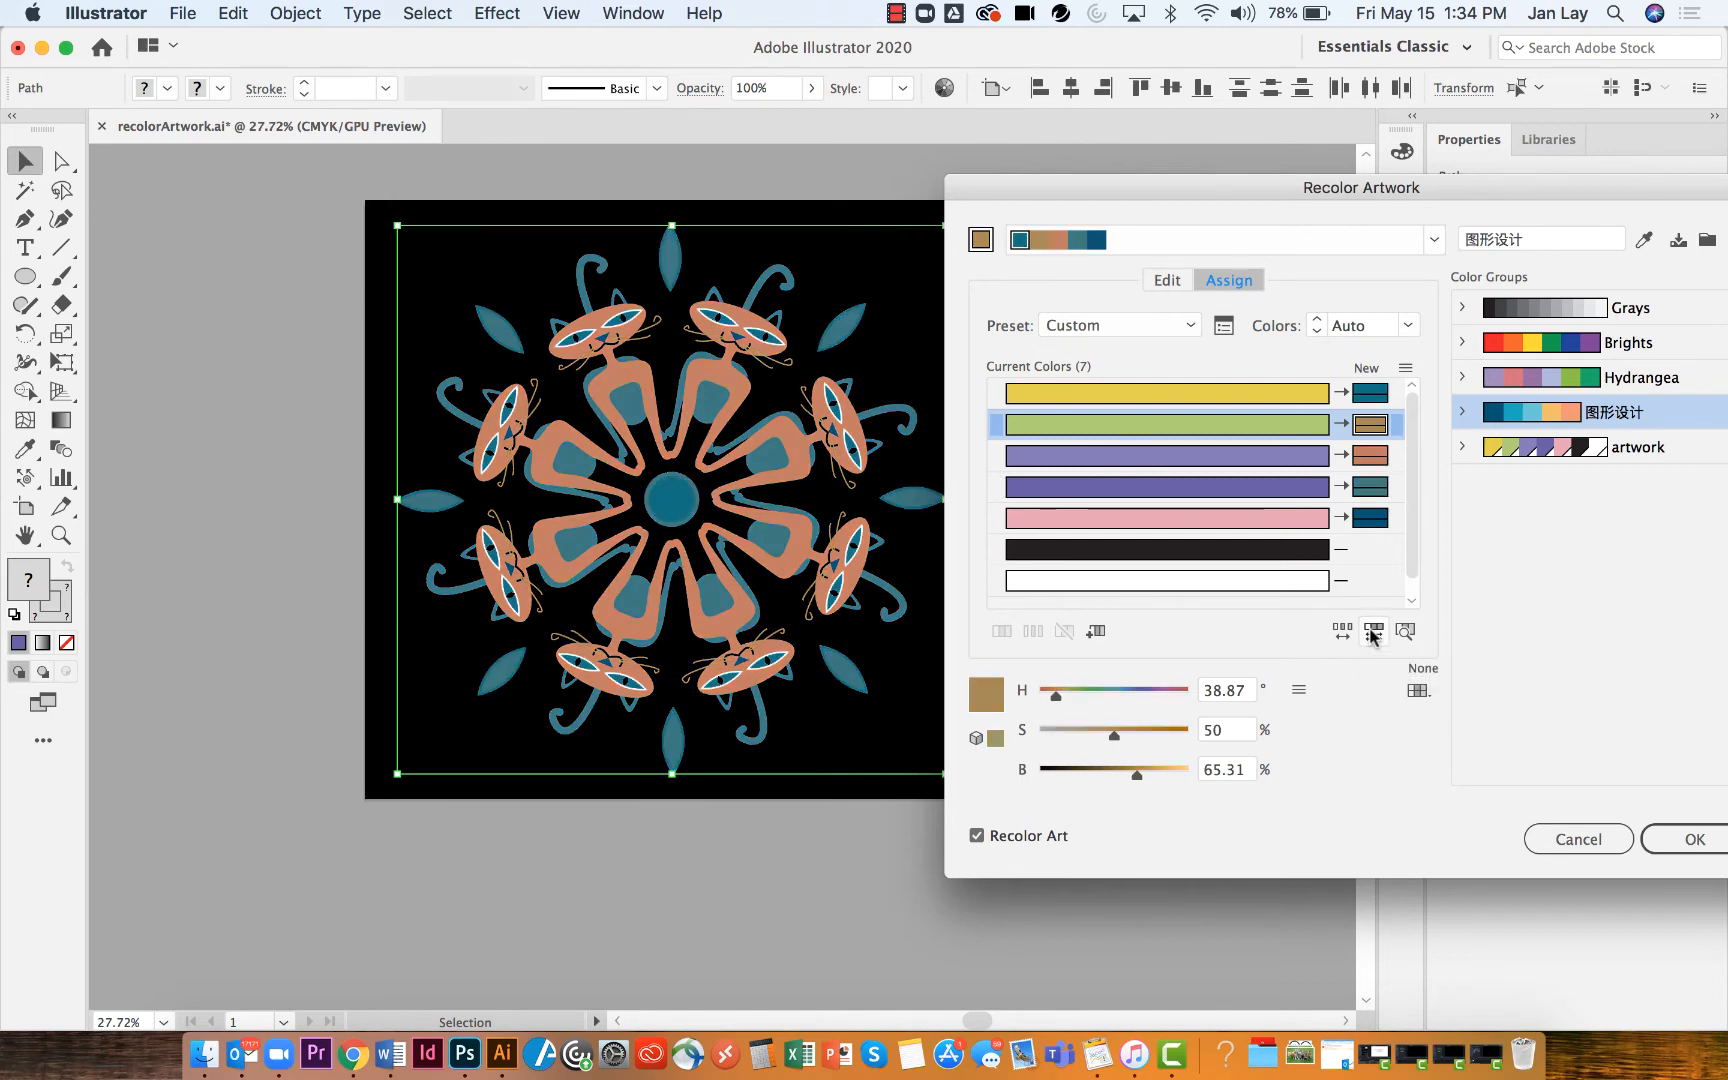
{"action": "left_click", "coordinate": [1373, 632]}
{"action": "left_click", "coordinate": [1373, 632]}
{"action": "left_click", "coordinate": [1373, 632]}
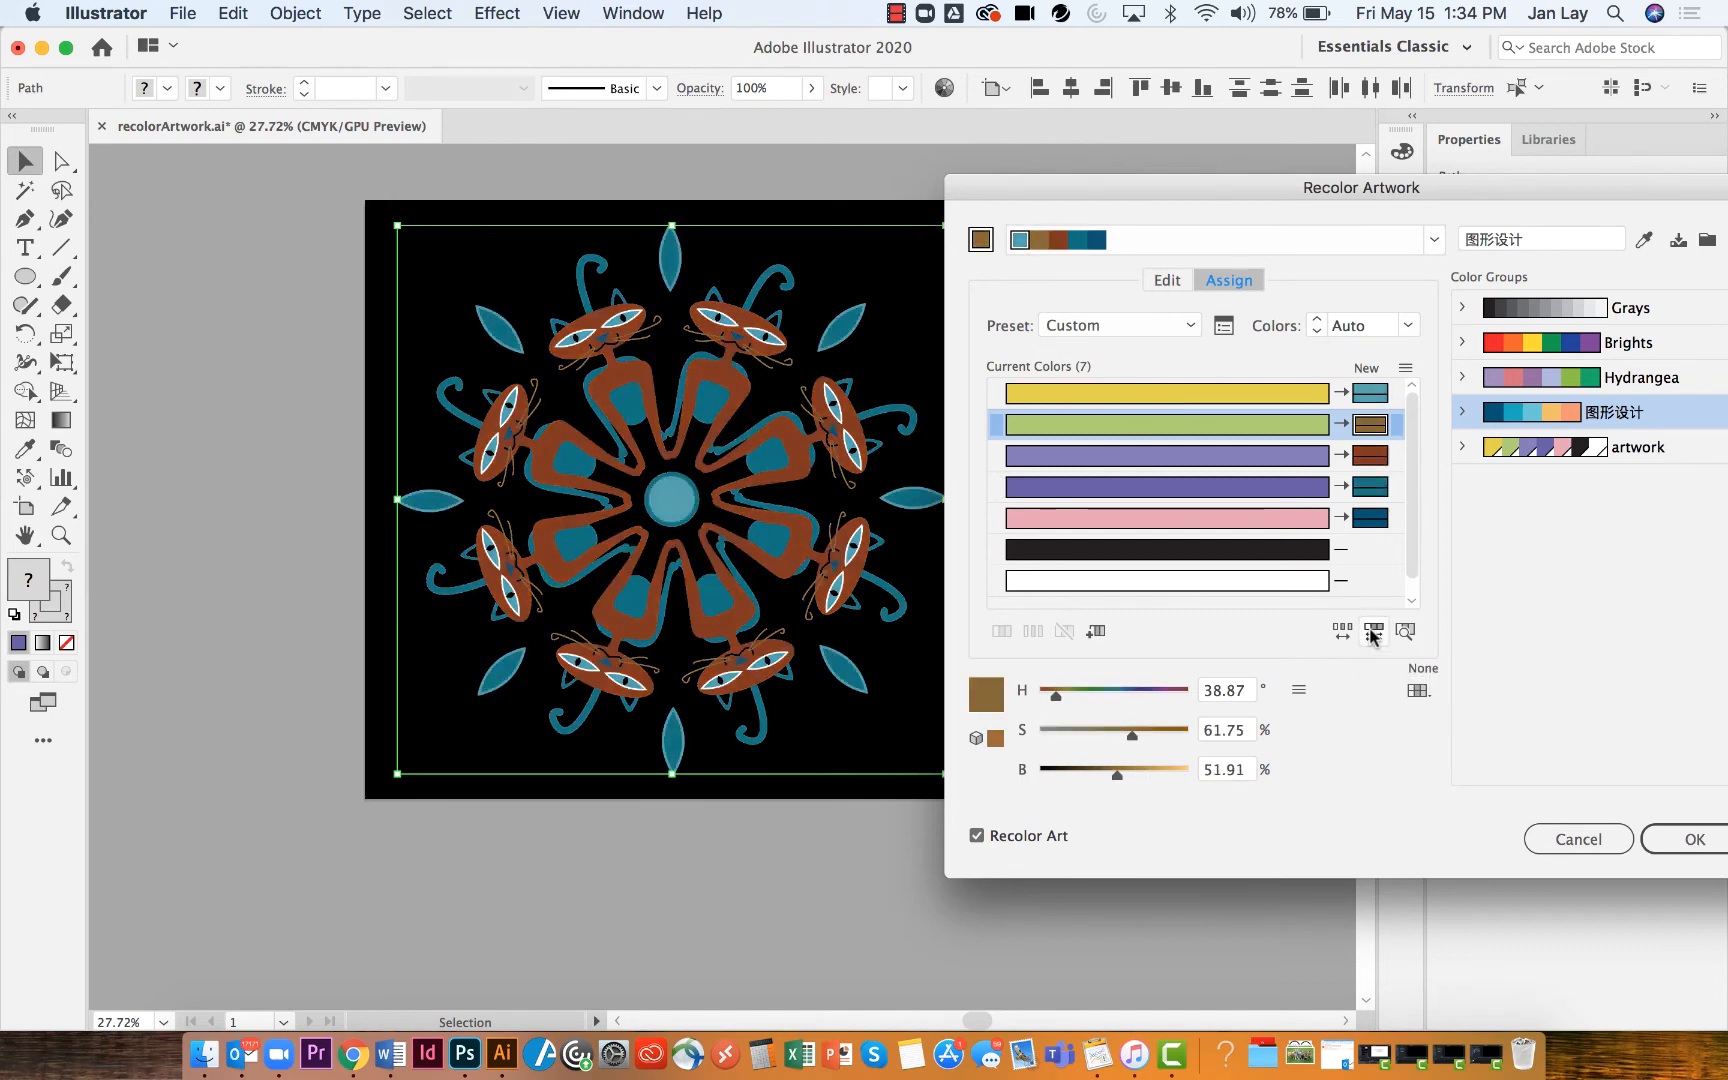
{"action": "left_click", "coordinate": [1373, 632]}
{"action": "left_click", "coordinate": [1373, 632]}
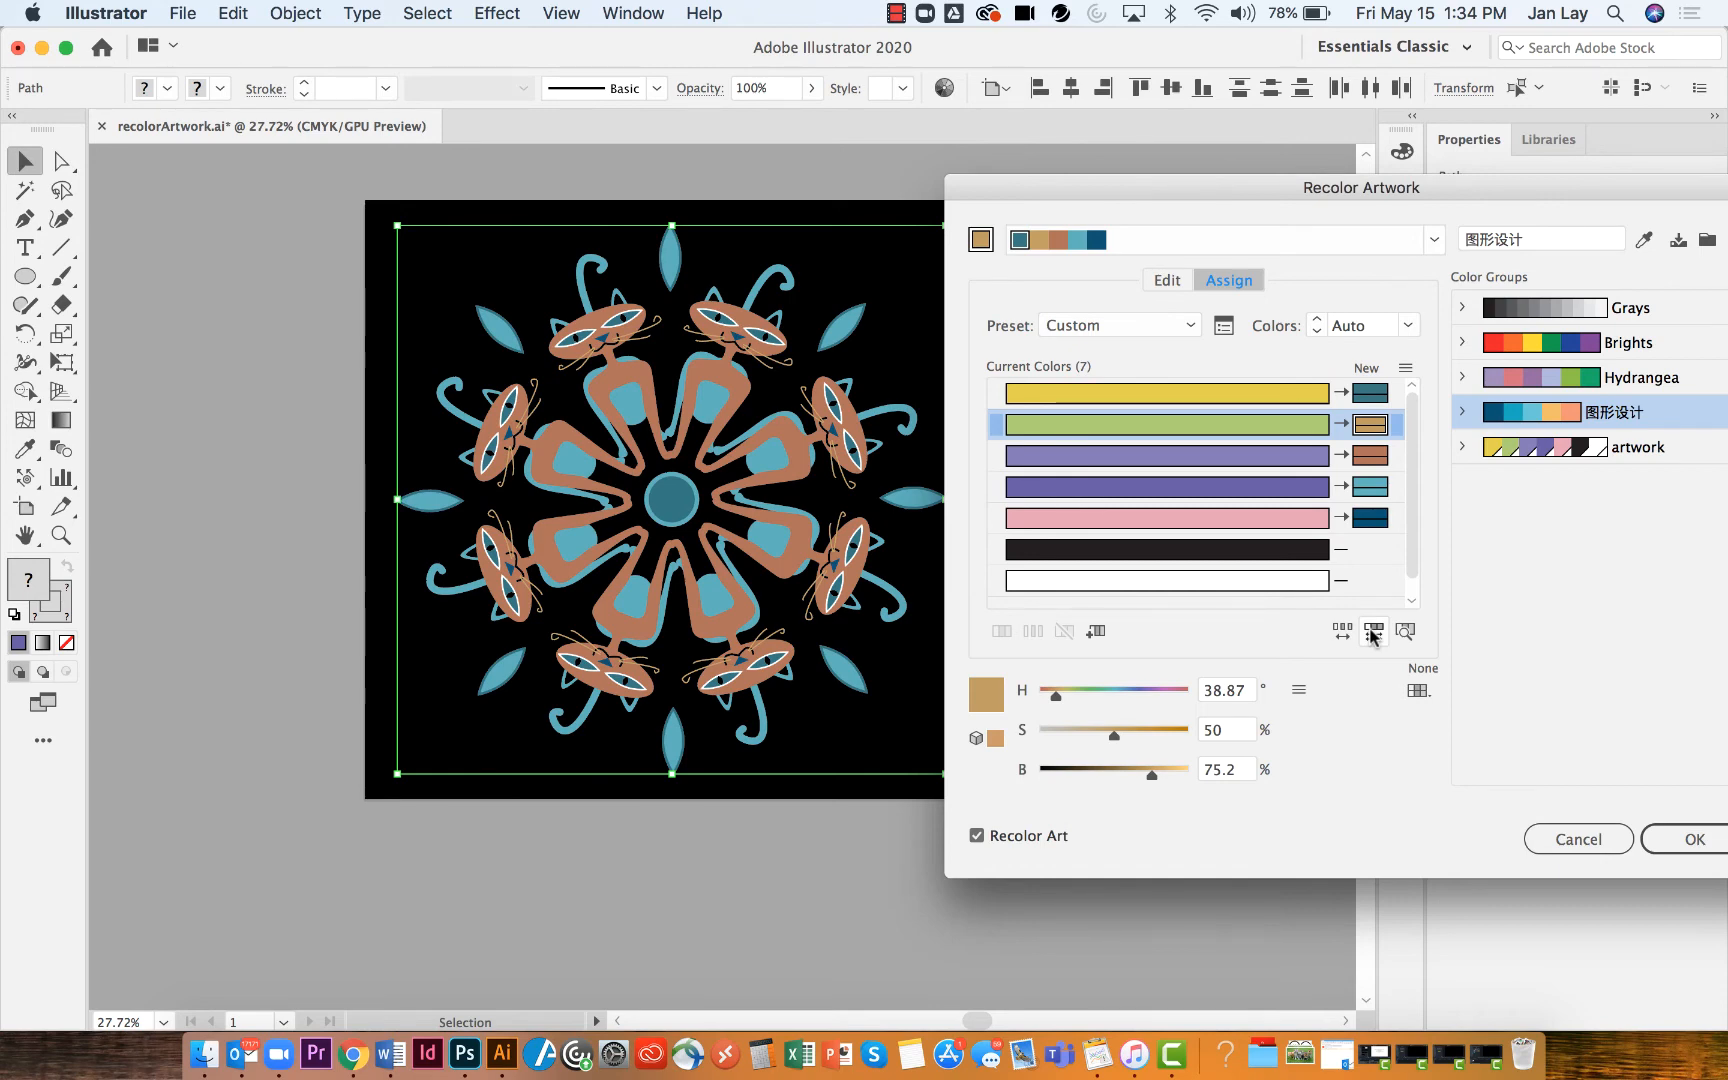
Apply a harmony rule to the base color and save the result as a new color group
{"action": "left_click", "coordinate": [1434, 239]}
{"action": "left_click", "coordinate": [1300, 332]}
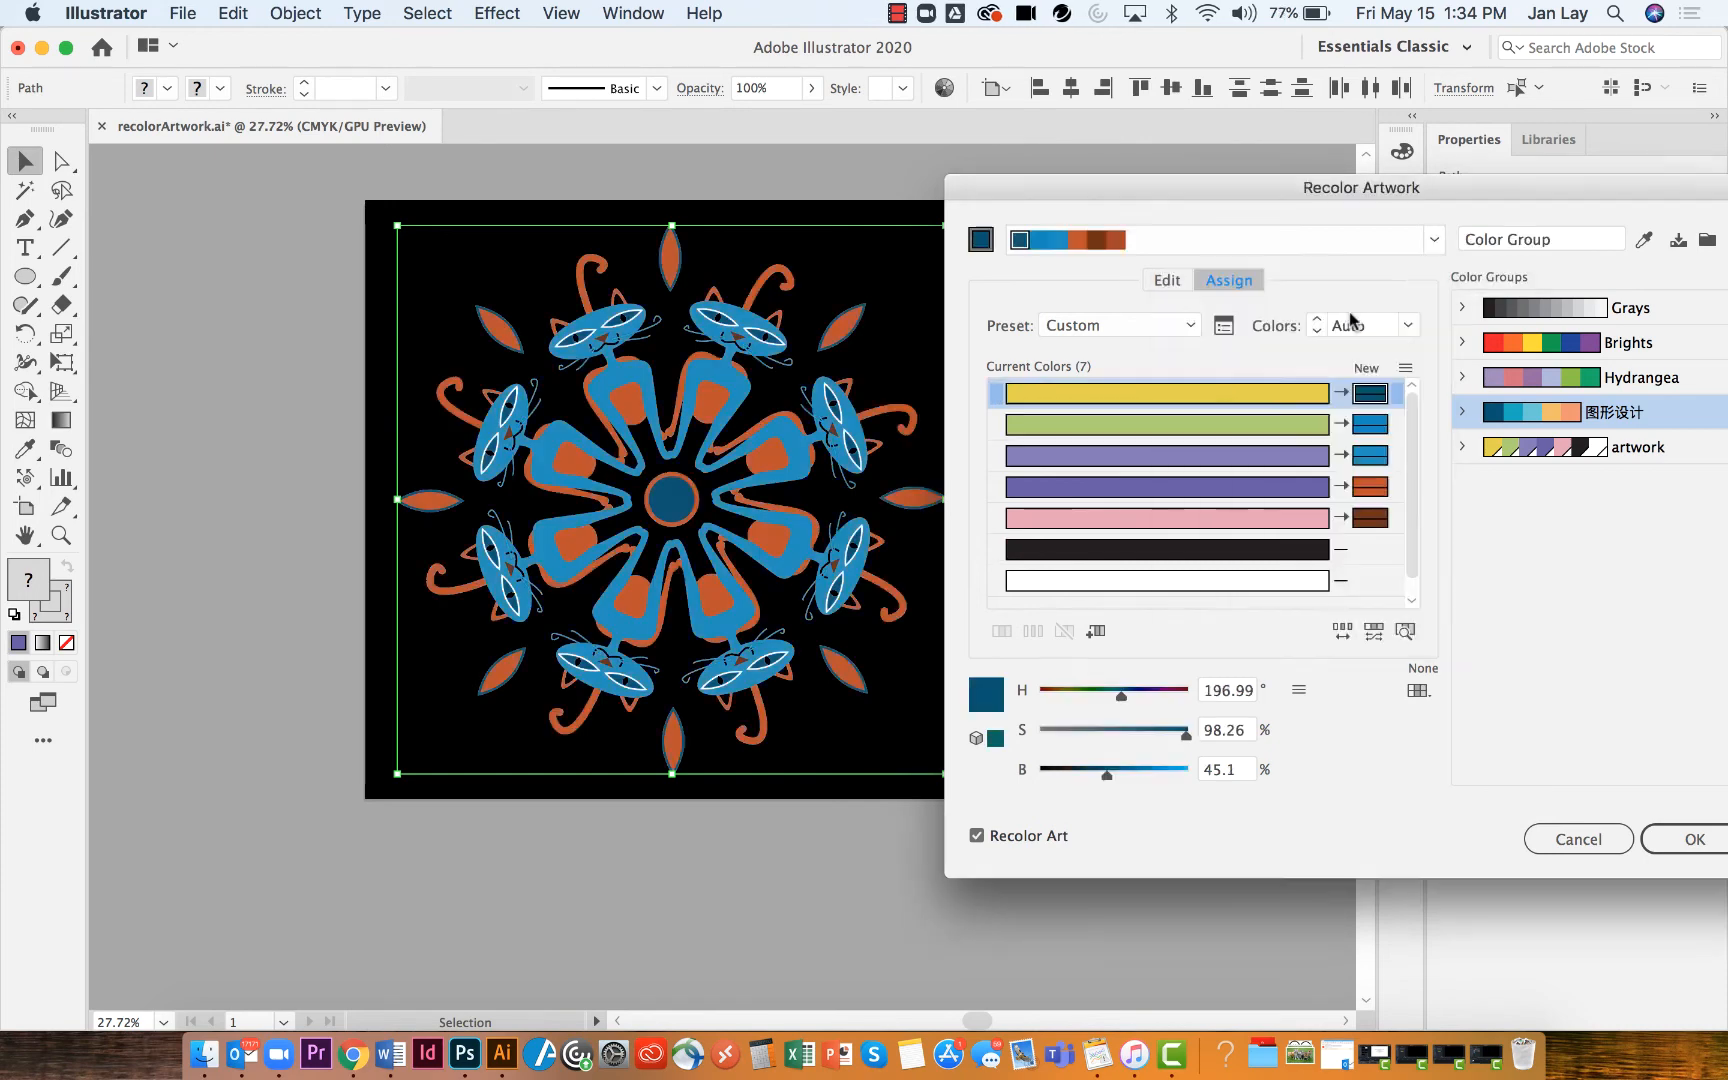
{"action": "left_click", "coordinate": [1293, 630]}
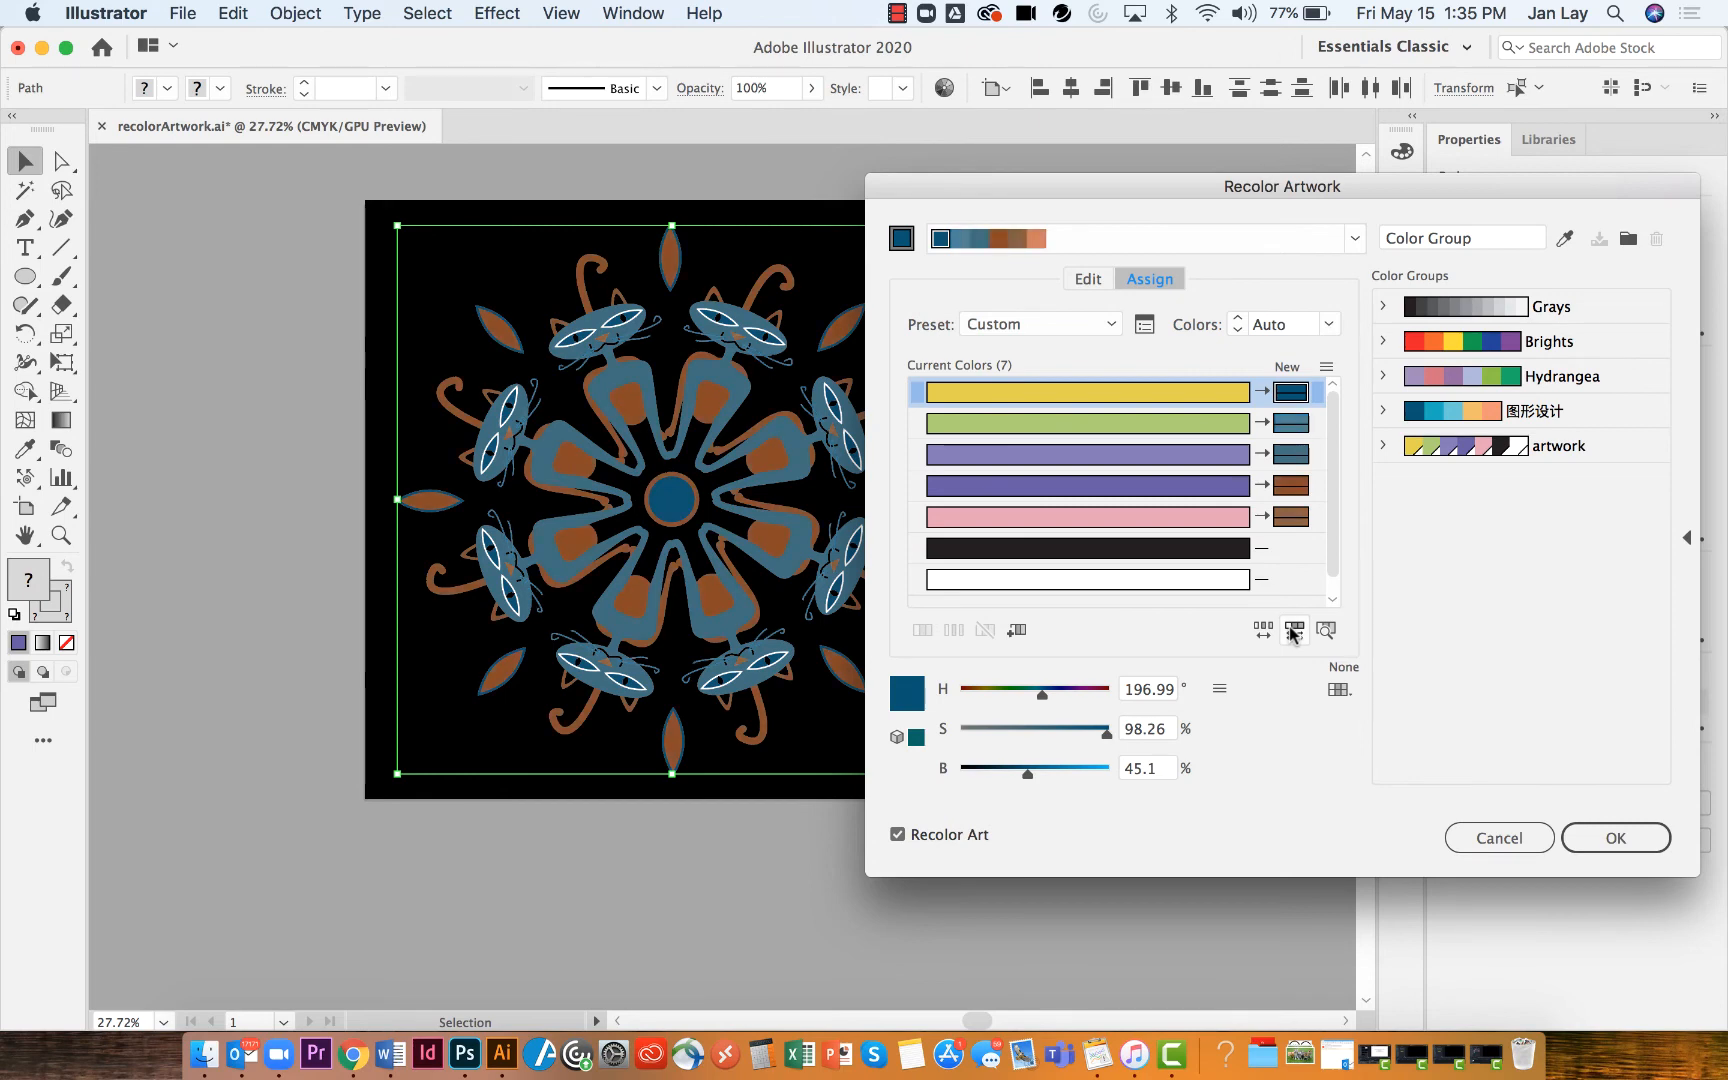
{"action": "left_click", "coordinate": [1628, 238]}
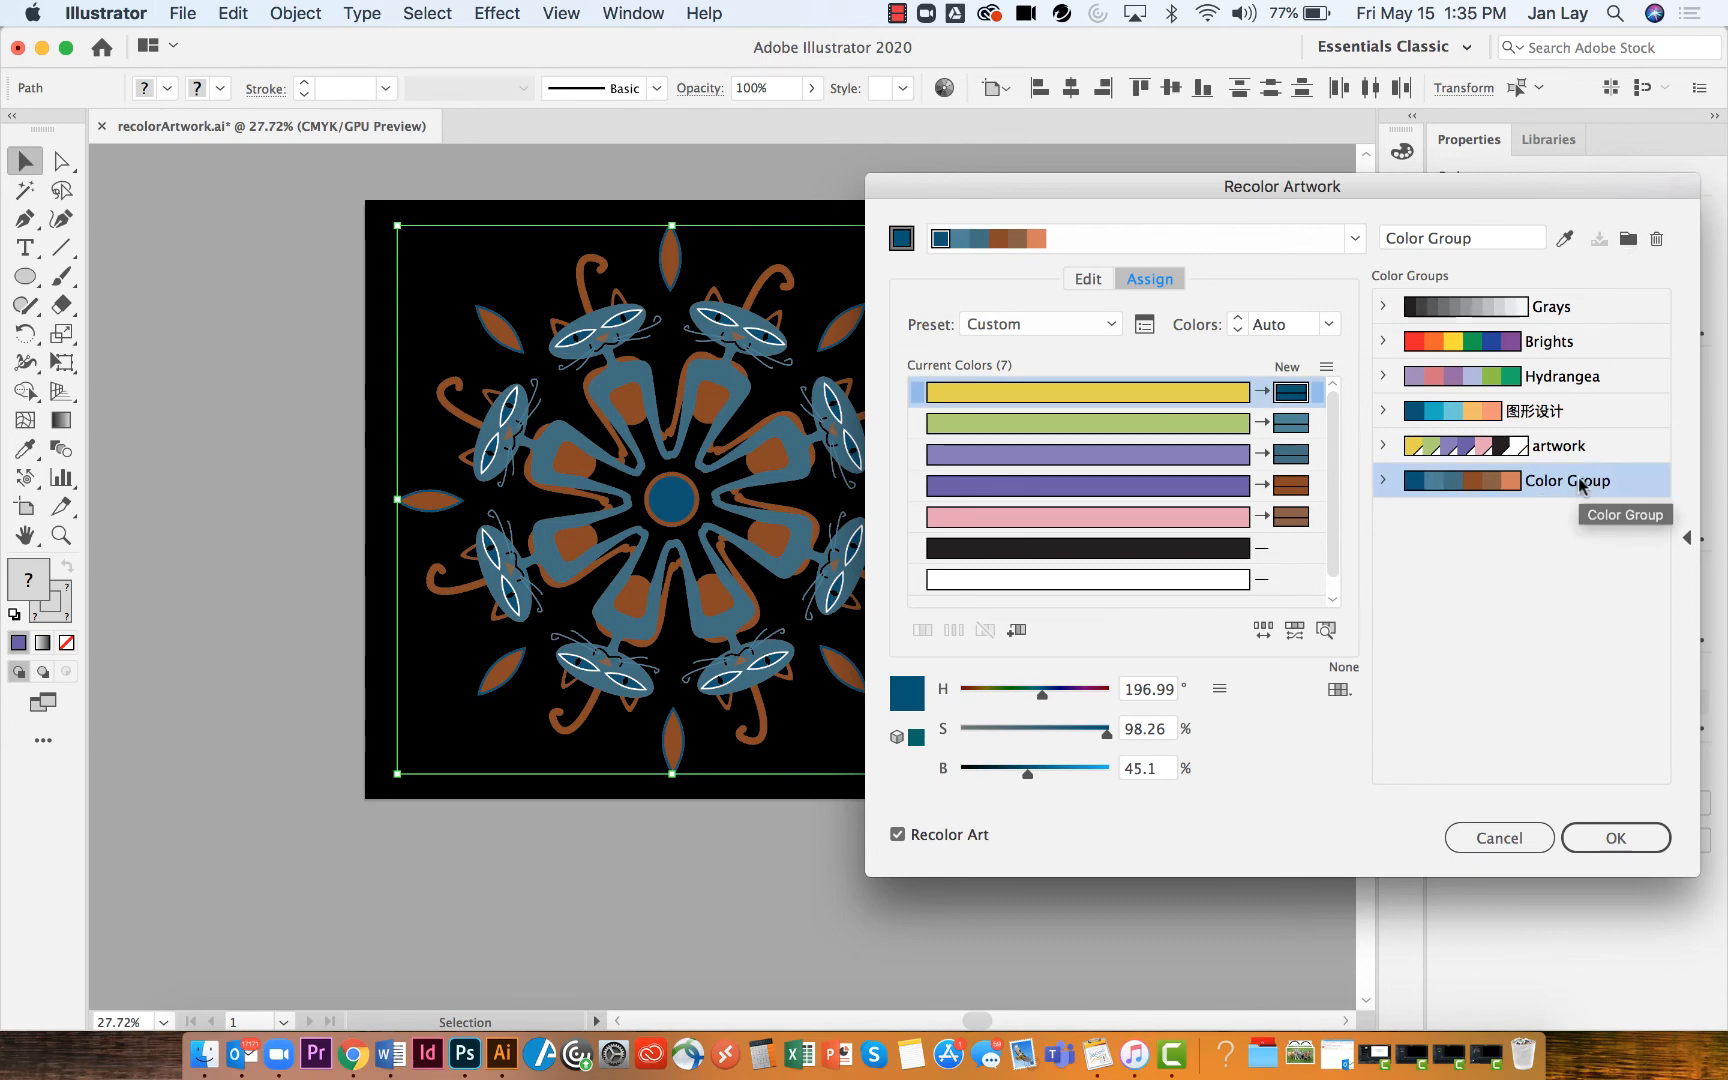
Open the 图形设计 group on the color wheel, toggle harmony color linking and drag the base color marker toward yellow-orange
{"action": "left_click", "coordinate": [1608, 410]}
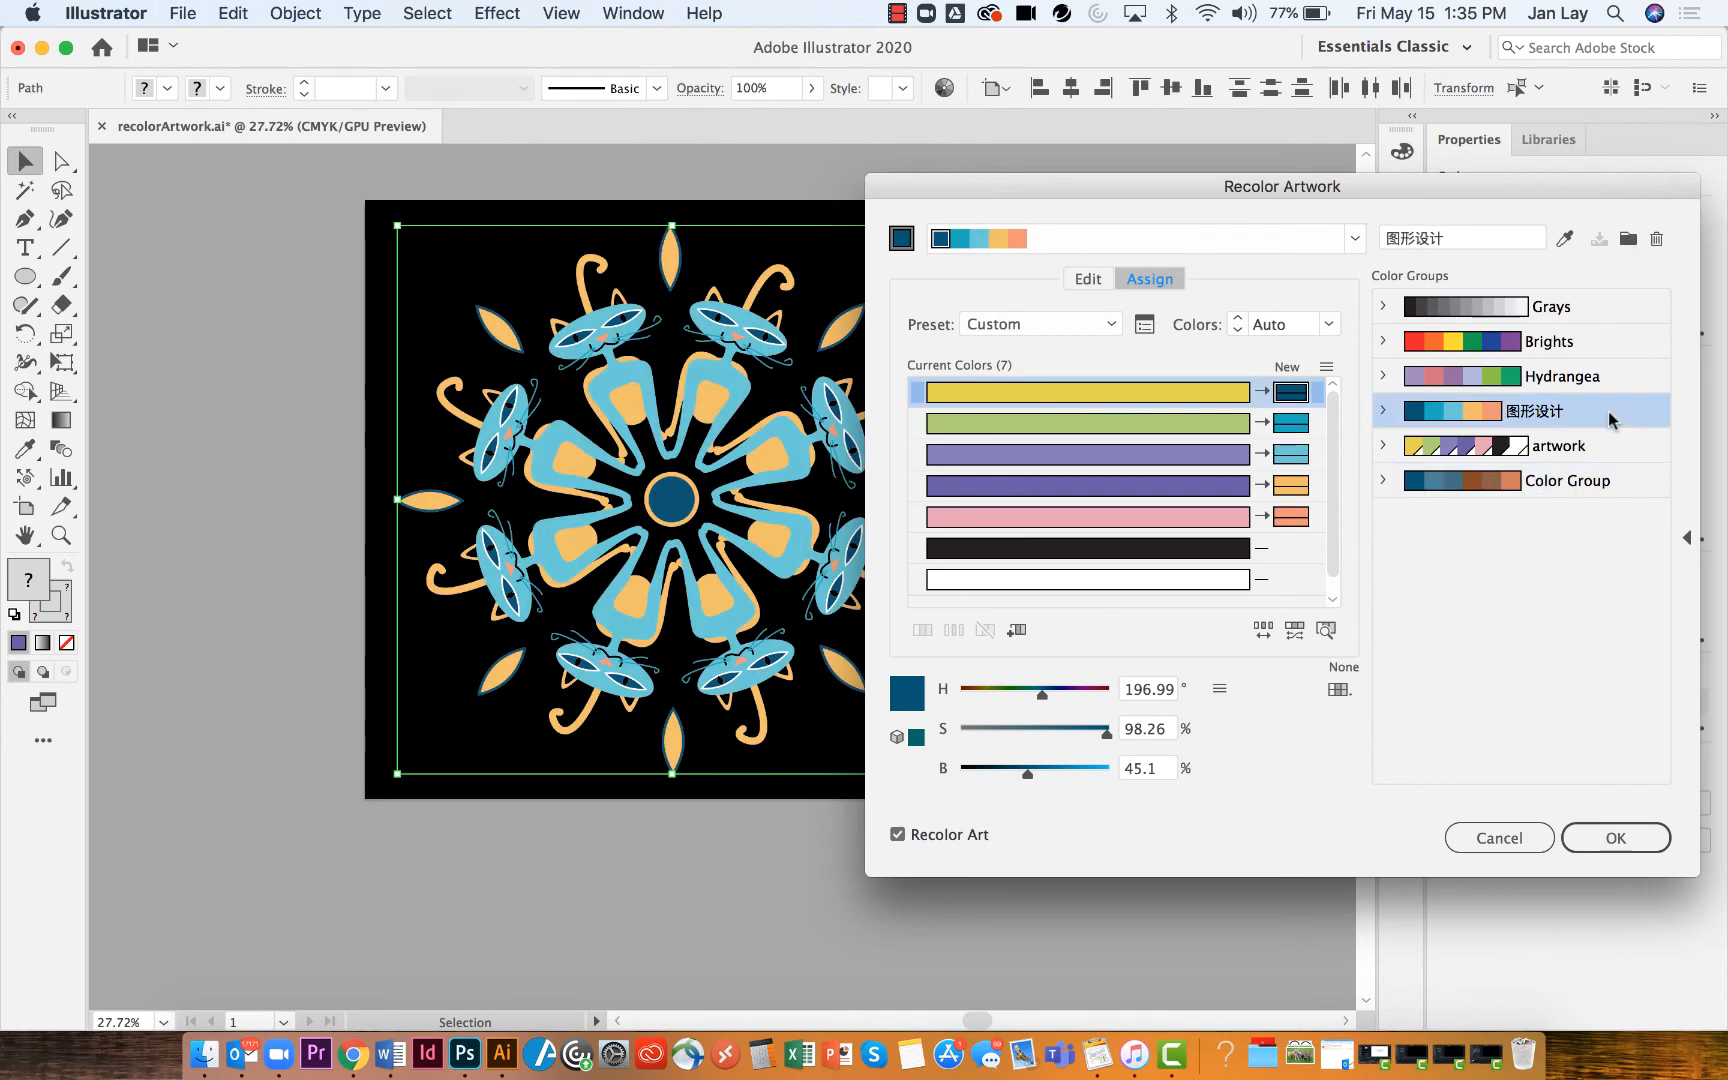
{"action": "left_click", "coordinate": [1088, 279]}
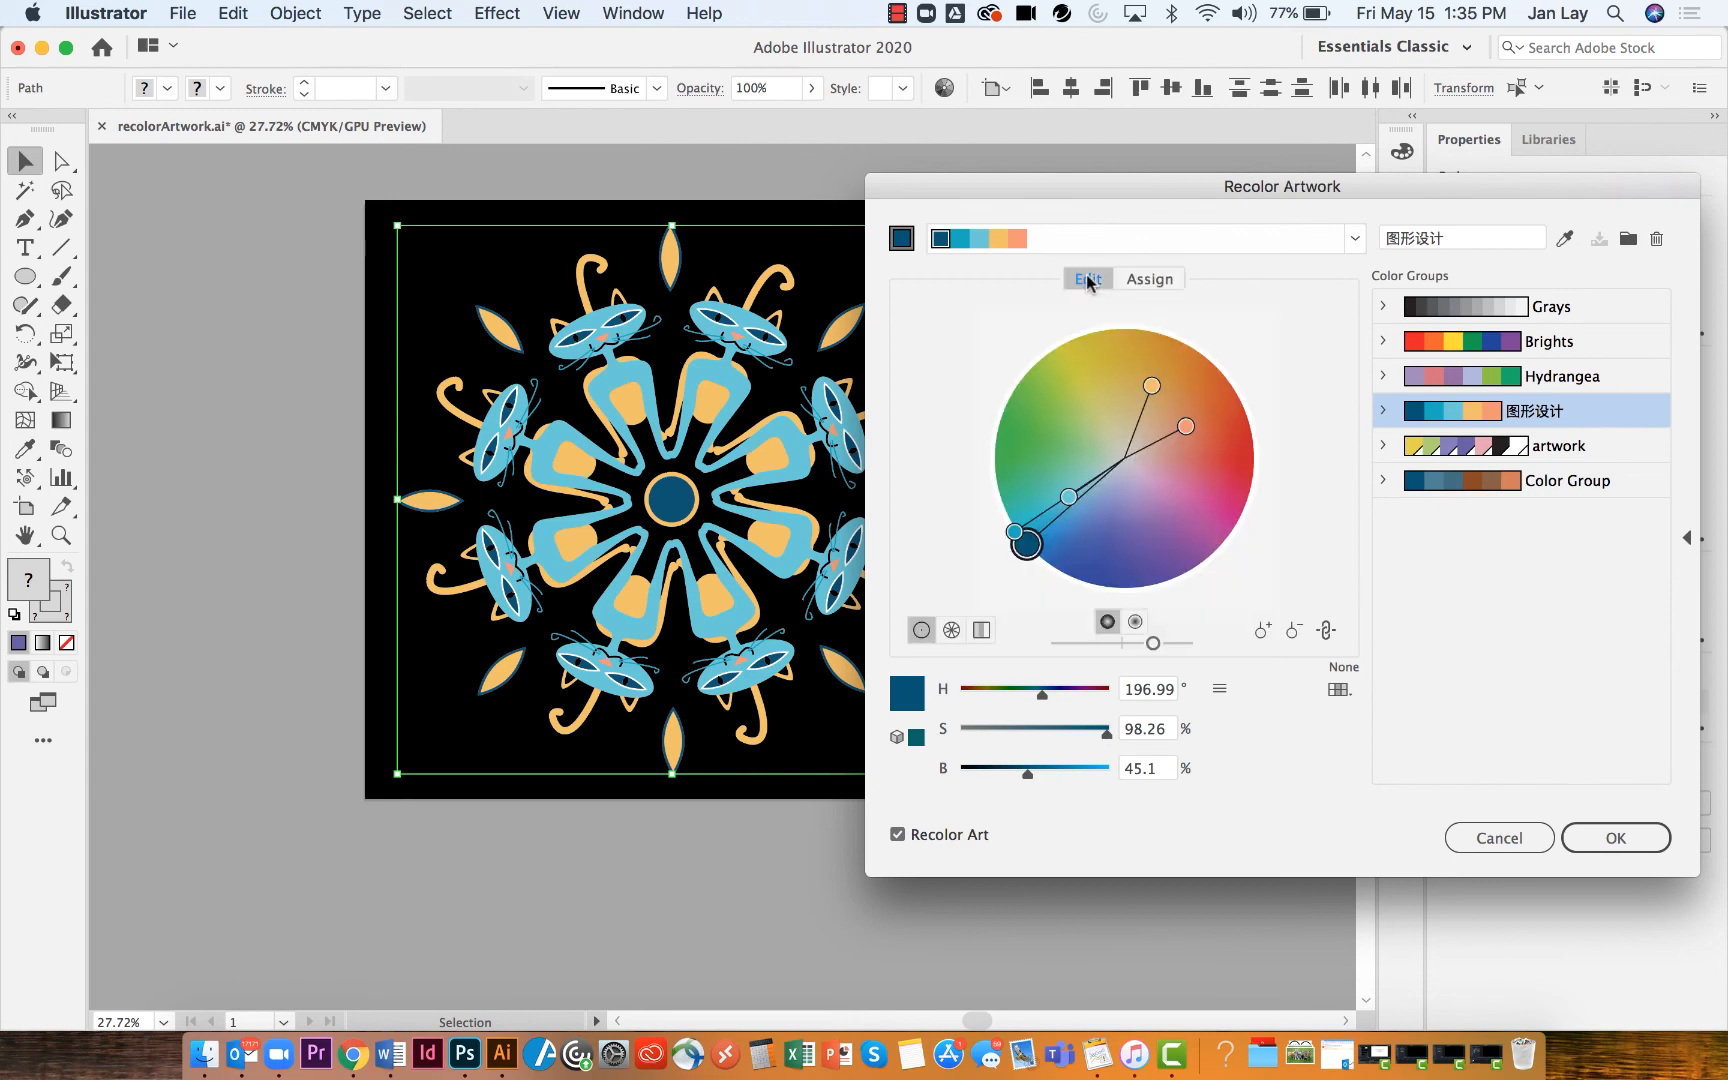
{"action": "left_click", "coordinate": [1326, 630]}
{"action": "left_click", "coordinate": [1325, 632]}
{"action": "mouse_move", "coordinate": [1031, 546]}
{"action": "left_mouse_down"}
{"action": "mouse_move", "coordinate": [1118, 575]}
{"action": "mouse_move", "coordinate": [1150, 478]}
{"action": "mouse_move", "coordinate": [1209, 497]}
{"action": "mouse_move", "coordinate": [1208, 430]}
{"action": "mouse_move", "coordinate": [1130, 383]}
{"action": "mouse_move", "coordinate": [1101, 404]}
{"action": "mouse_move", "coordinate": [1104, 428]}
{"action": "mouse_move", "coordinate": [1015, 477]}
{"action": "mouse_move", "coordinate": [1030, 388]}
{"action": "mouse_move", "coordinate": [1161, 386]}
{"action": "left_mouse_up"}
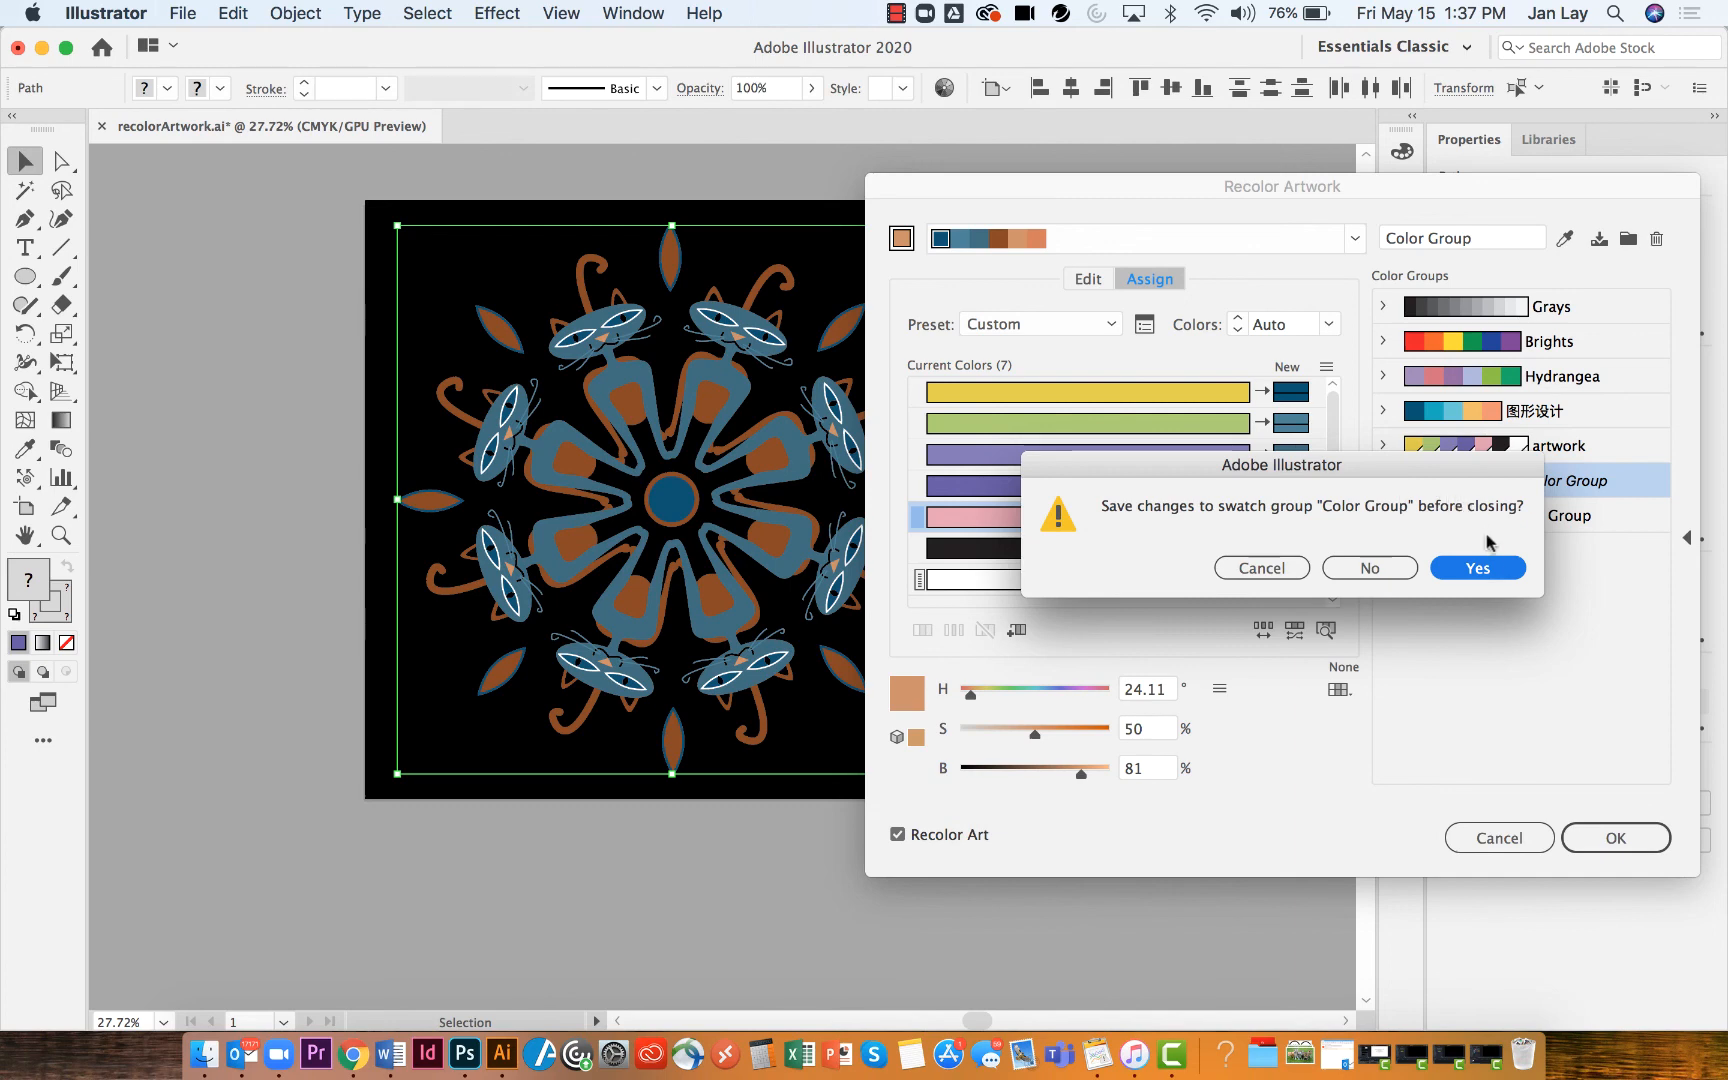
Save the changes to the Color Group swatch group when closing, then deselect the artwork
{"action": "left_click", "coordinate": [1478, 567]}
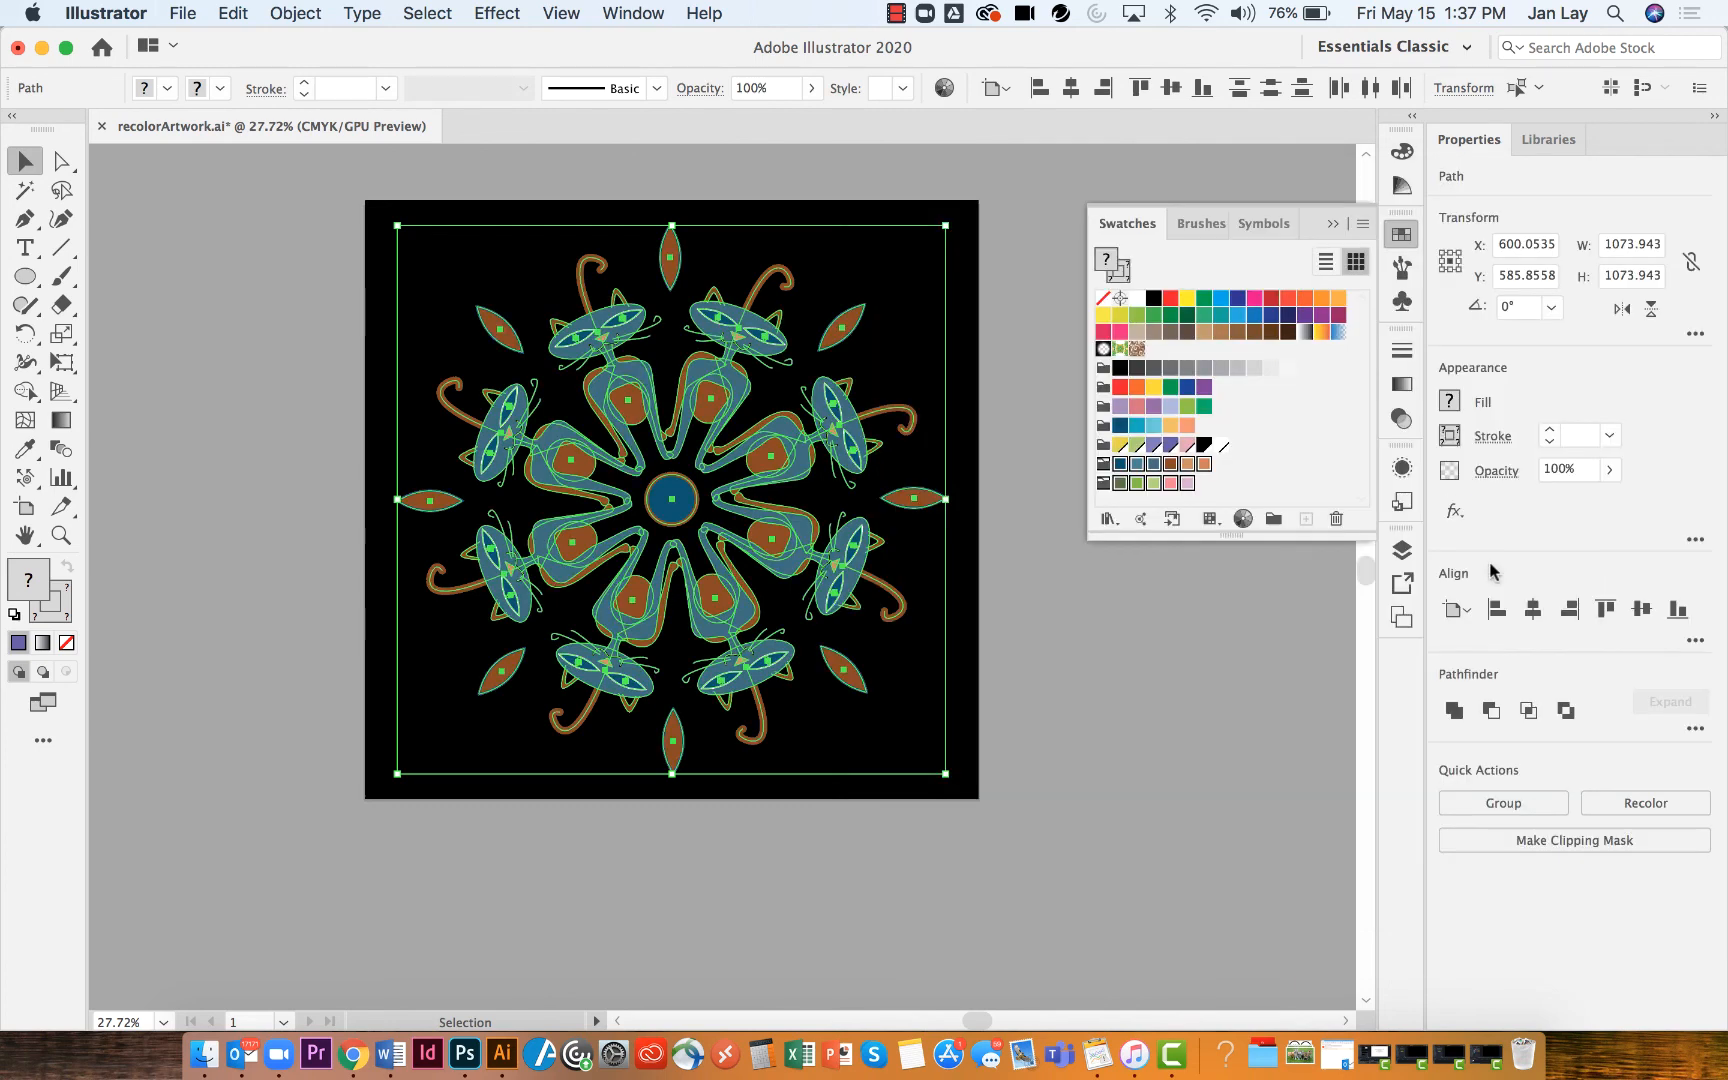
{"action": "left_click", "coordinate": [1135, 598]}
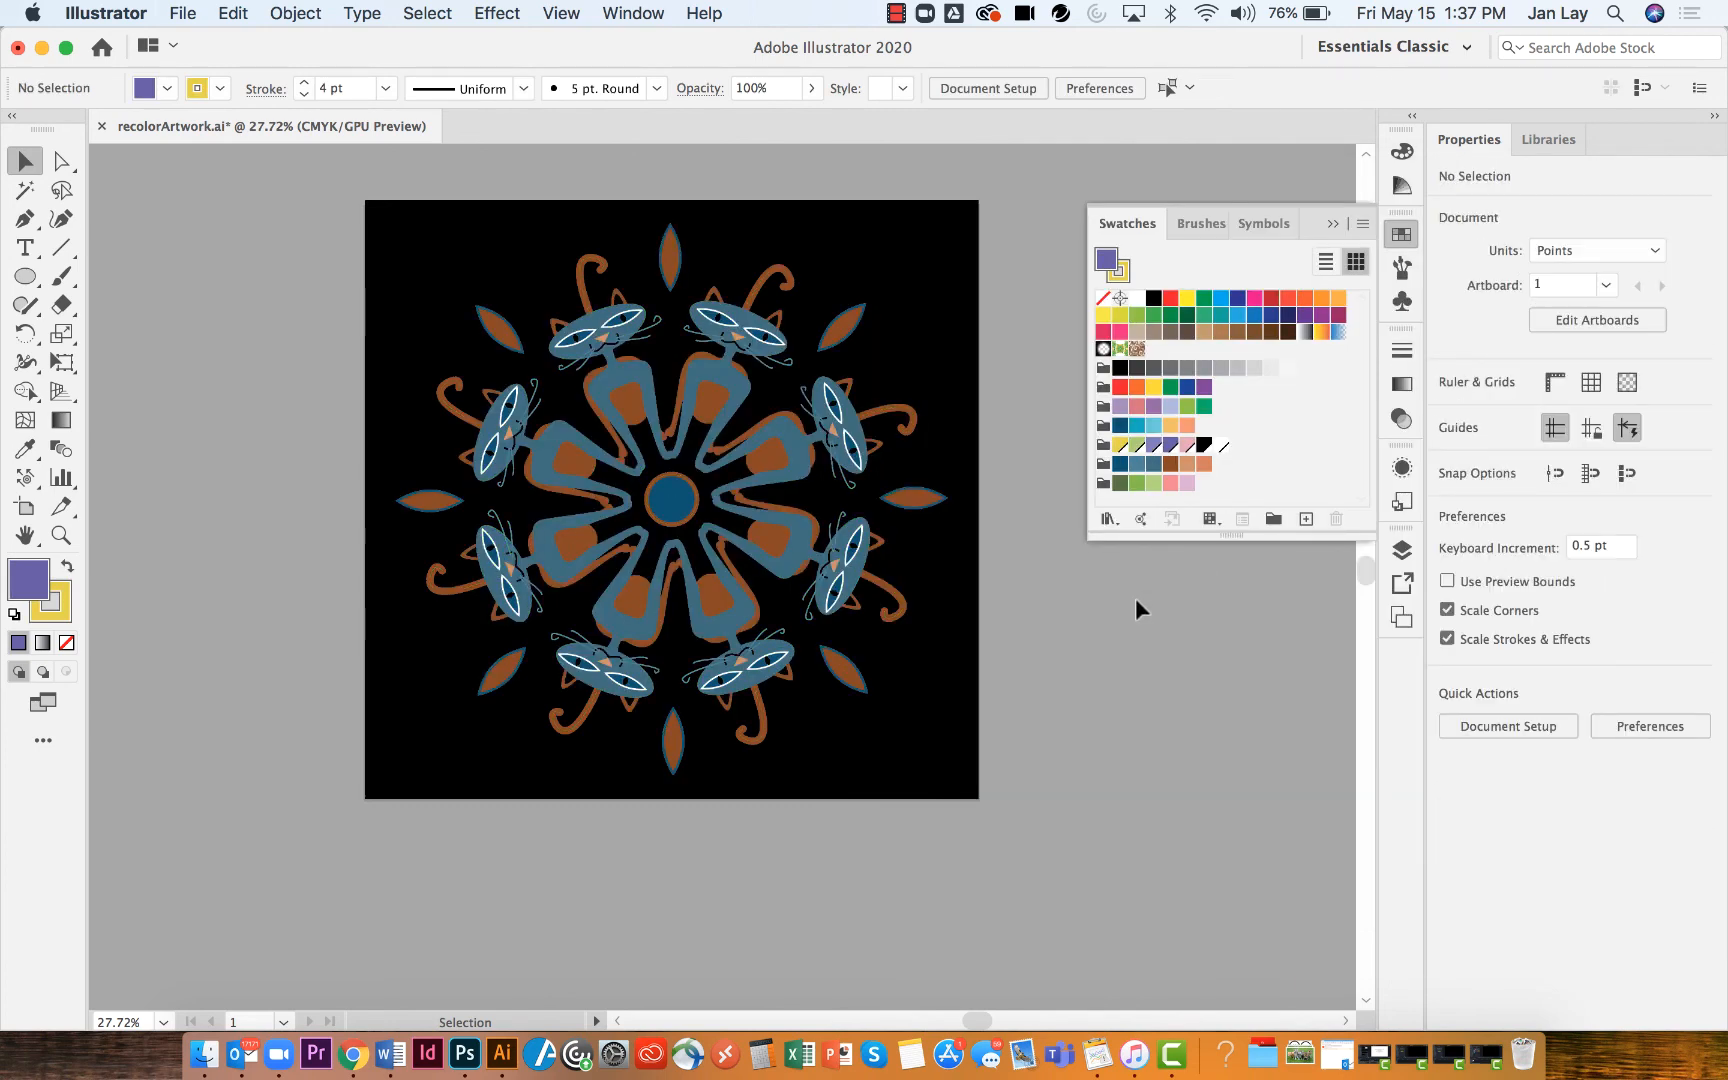